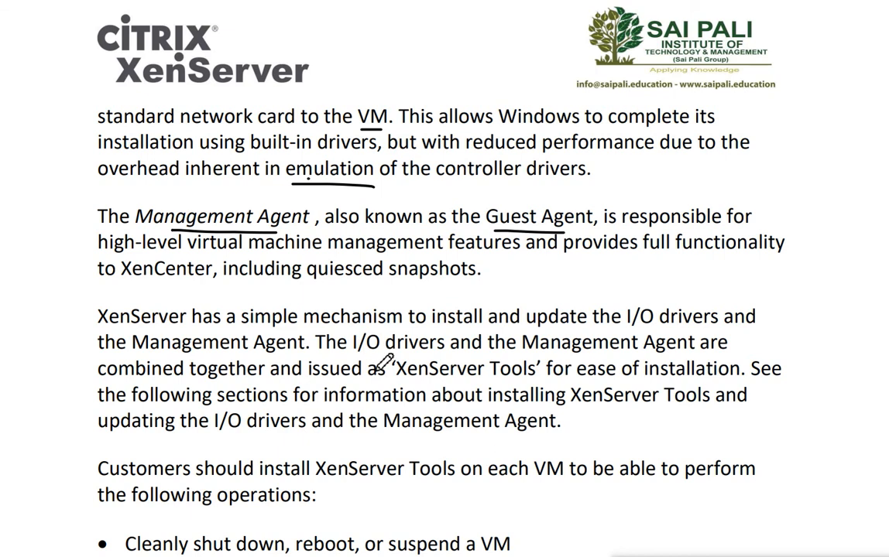
Mark reboot, suspend, the XenCenter performance data item and the snapshots item with pen strokes in the XenServer Tools operations list
scroll(385, 364, "down", 2)
scroll(385, 362, "down", 2)
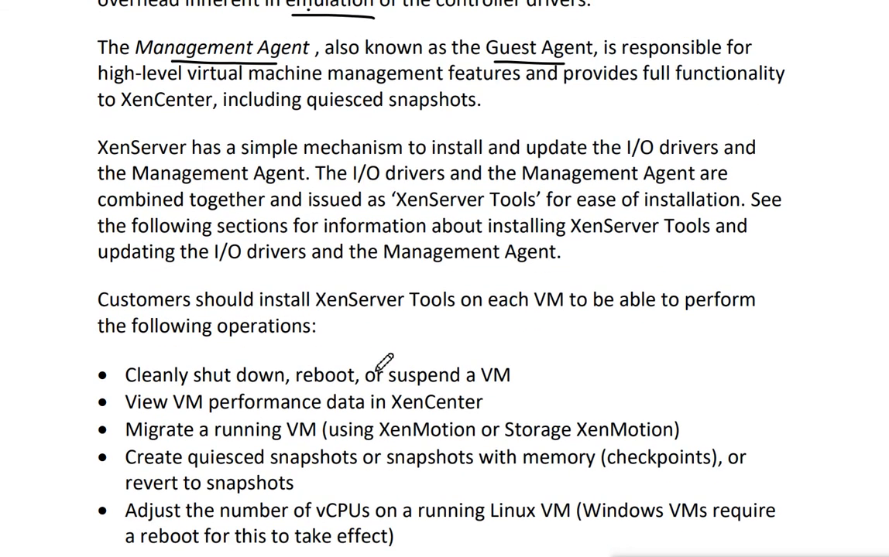
scroll(379, 358, "down", 2)
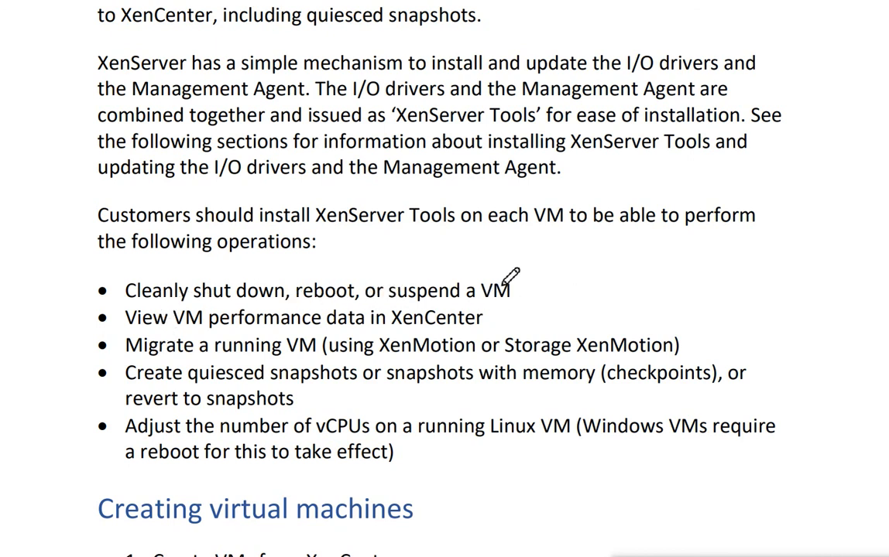
scroll(527, 271, "up", 1)
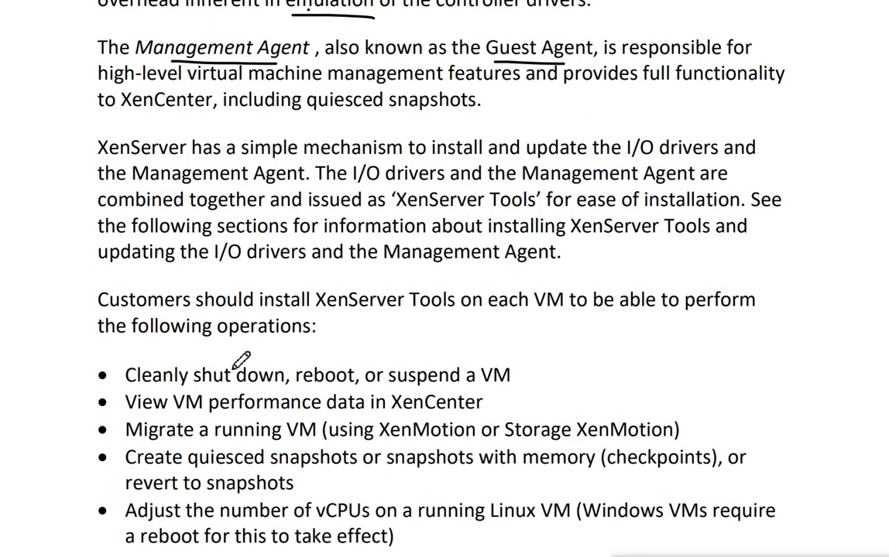
left_click_drag(316, 360, 326, 345)
left_click_drag(436, 366, 457, 352)
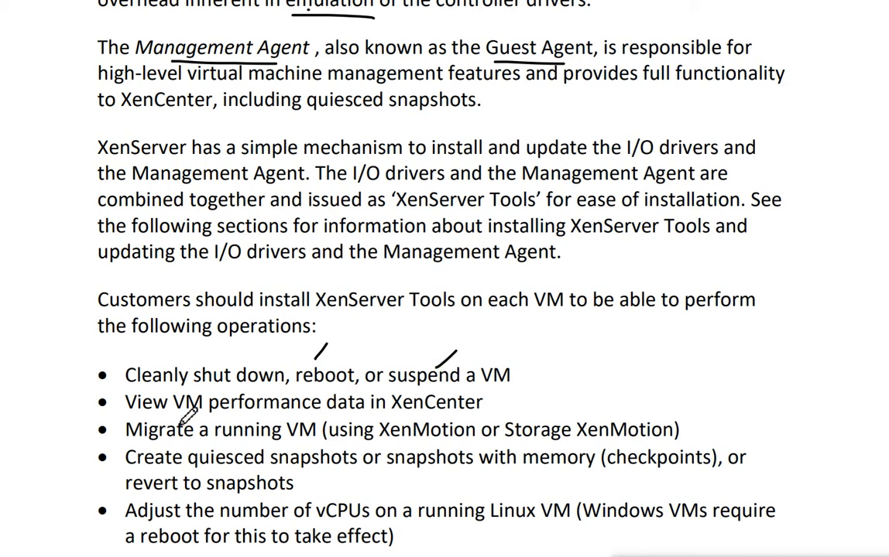
left_click_drag(494, 405, 532, 404)
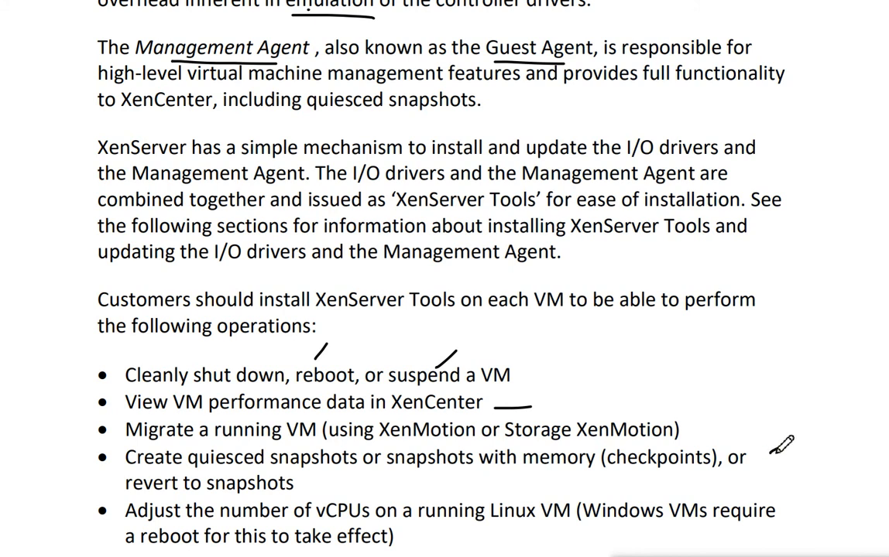
left_click_drag(770, 455, 777, 449)
Draw a line after the vCPU bullet's reboot note, and underline vCPUs and the phrase XenServer Tools in ink
scroll(395, 422, "down", 3)
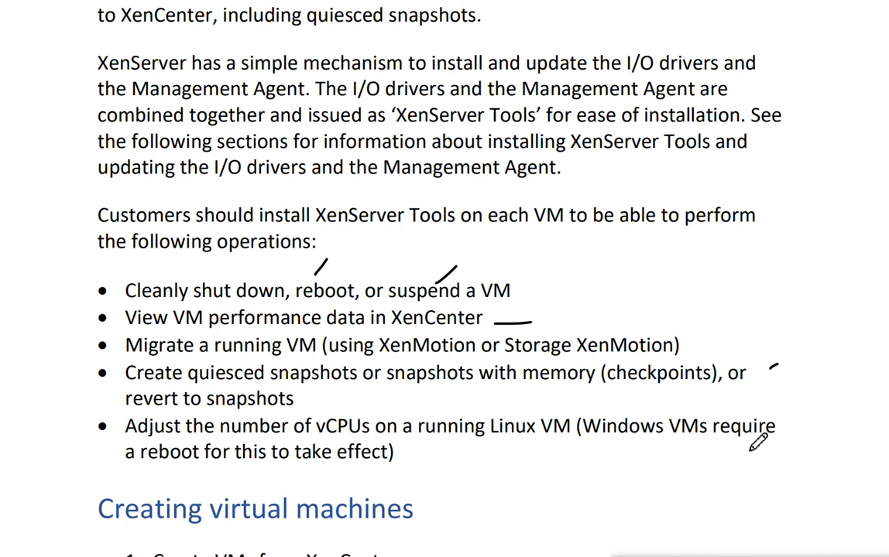
left_click_drag(424, 459, 483, 459)
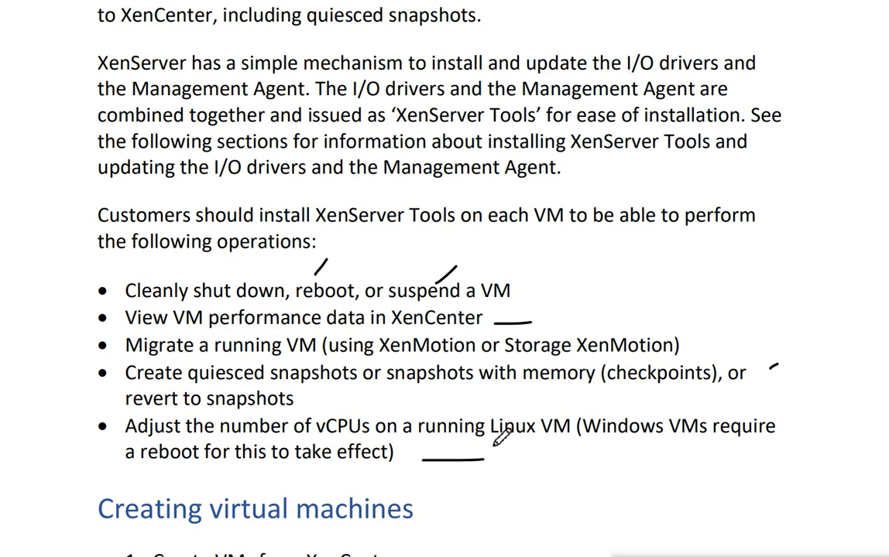
left_click_drag(300, 438, 374, 439)
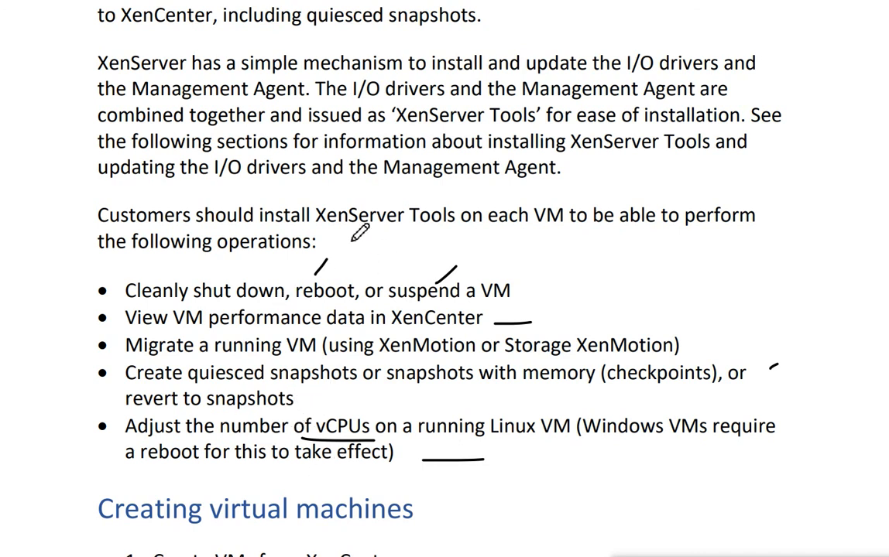
left_click_drag(343, 237, 488, 235)
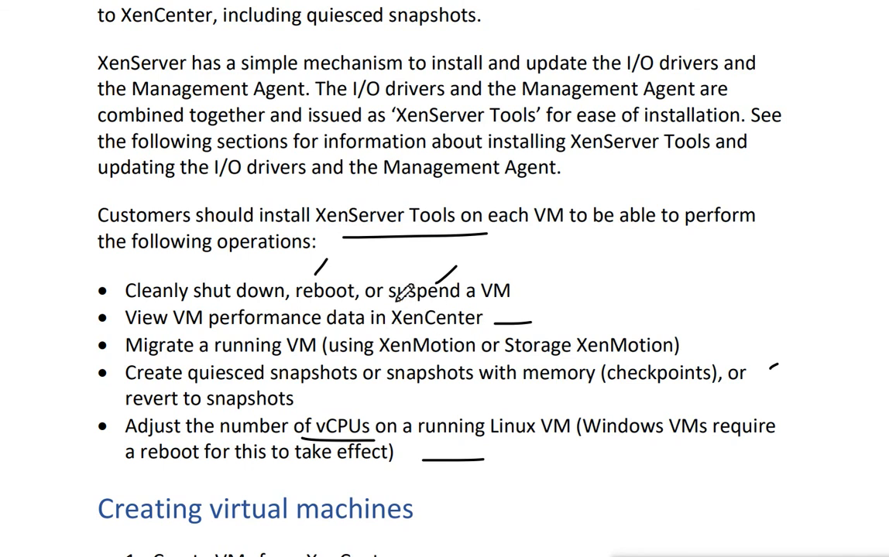
Underline "virtual machines" in the Creating virtual machines heading and draw double strokes after the XenCenter and Xen-CLI creation methods
scroll(404, 293, "down", 6)
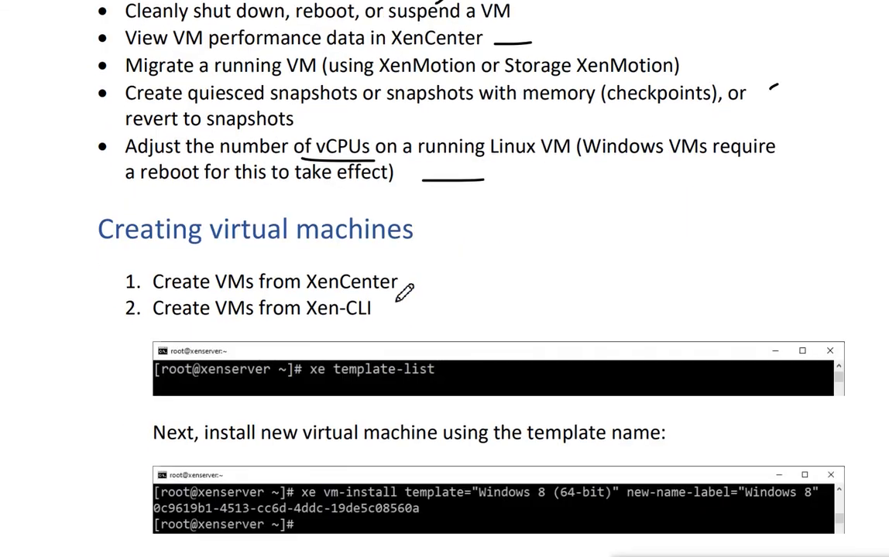
scroll(404, 292, "down", 2)
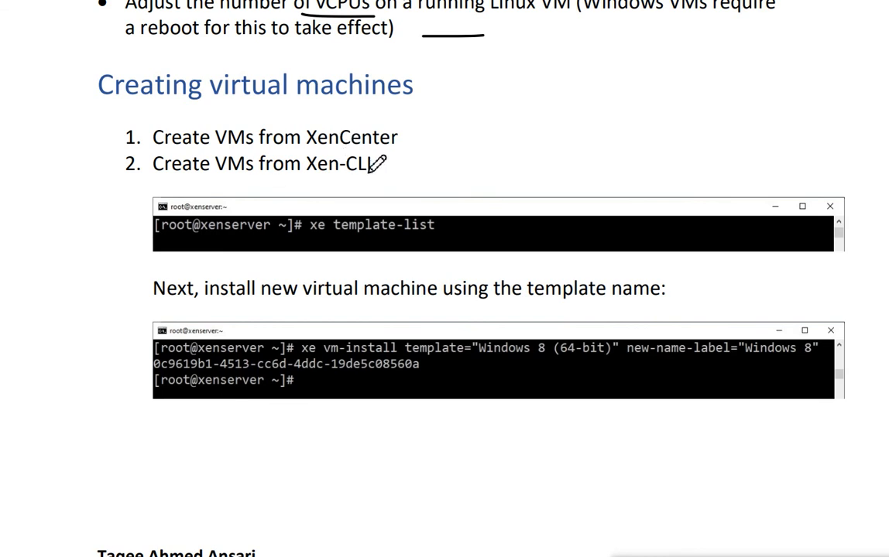
left_click_drag(398, 141, 458, 141)
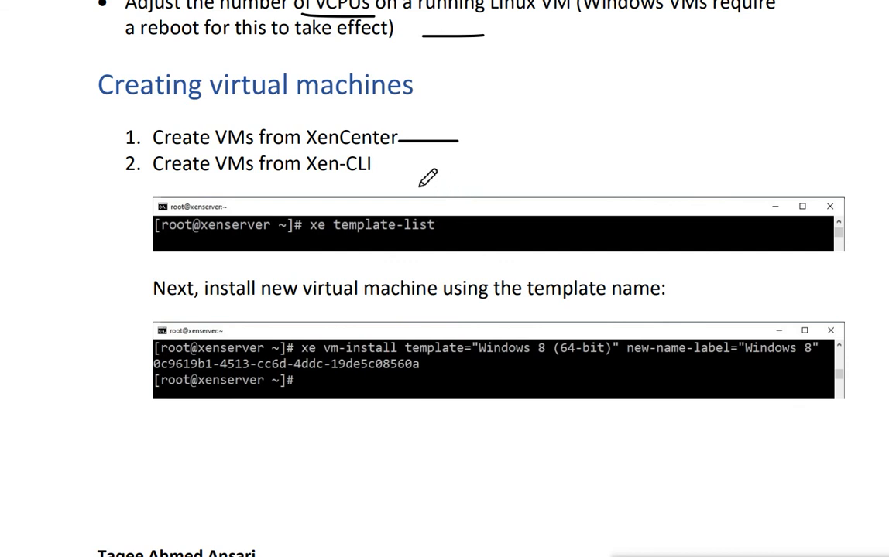
left_click_drag(384, 168, 437, 164)
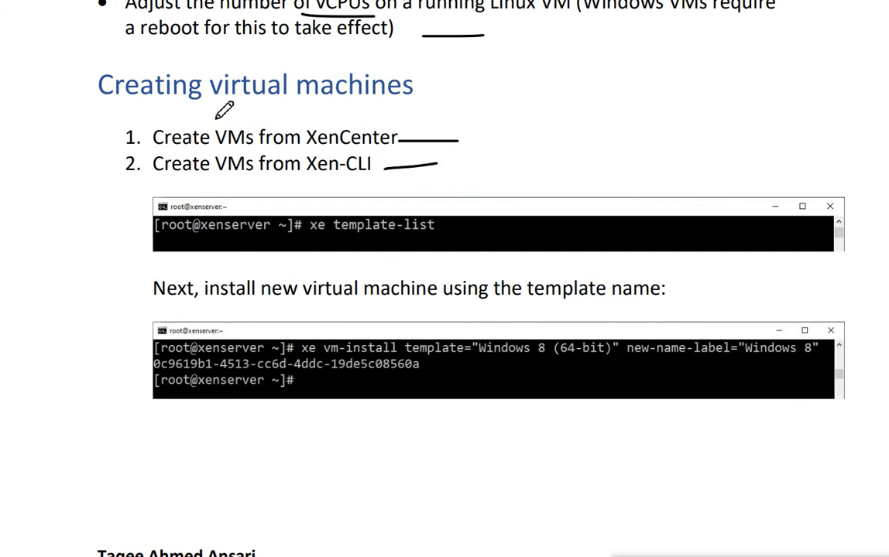
left_click_drag(216, 104, 418, 105)
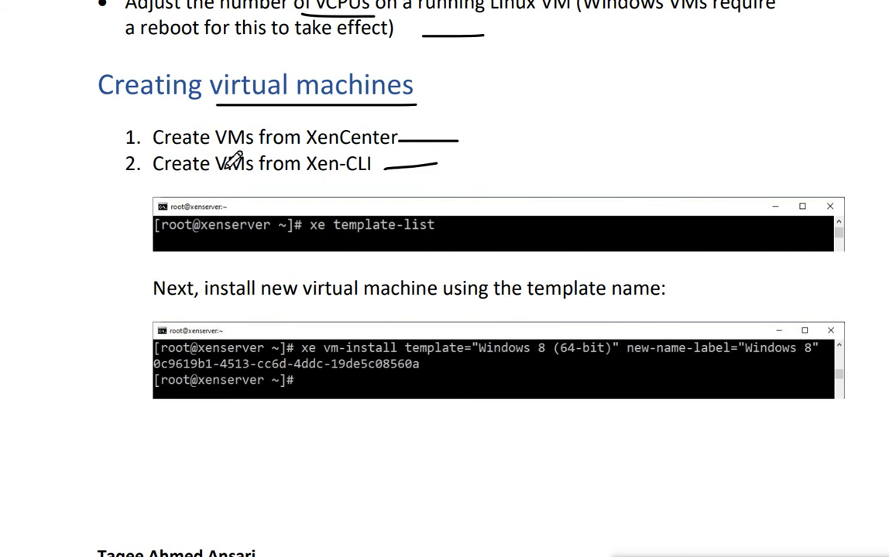
left_click_drag(398, 142, 458, 142)
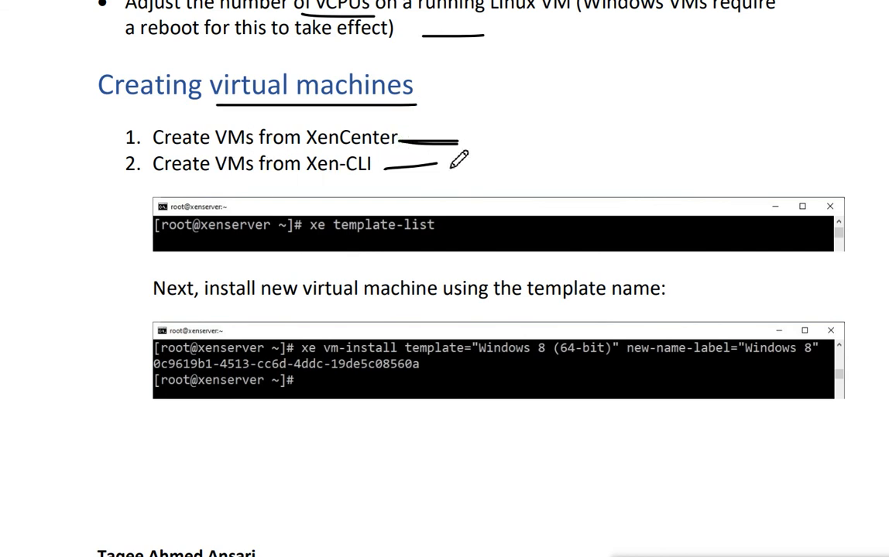
left_click_drag(386, 172, 436, 165)
Switch to XenCenter and view the general properties of xenserver1's local storage, DVD drives and removable storage
left_click(665, 556)
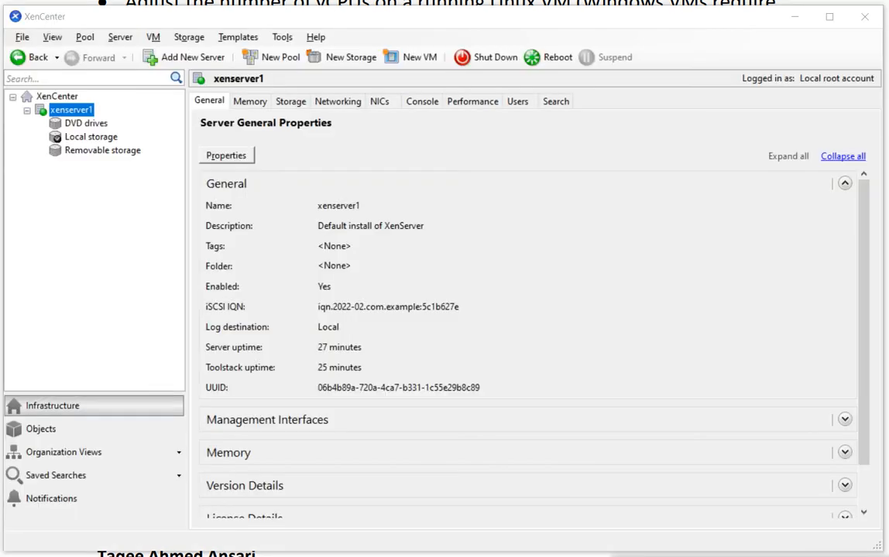
left_click(82, 139)
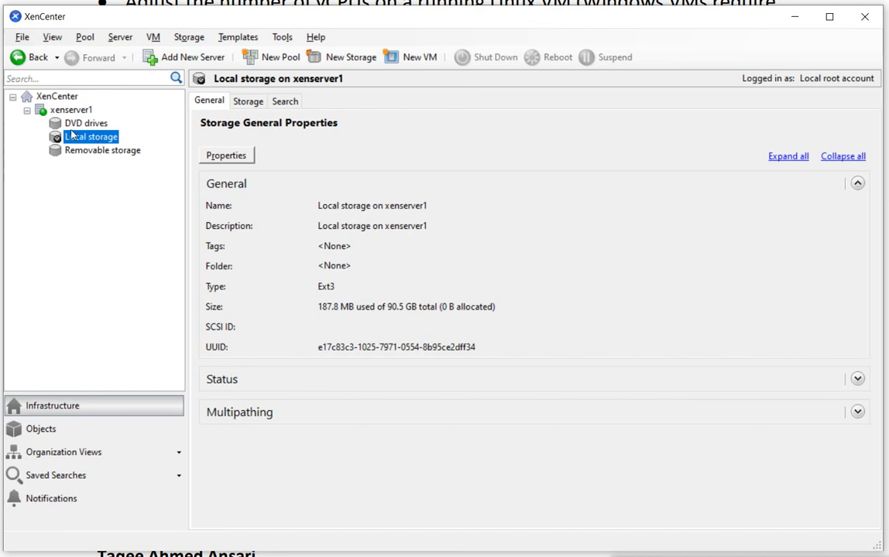
left_click(73, 125)
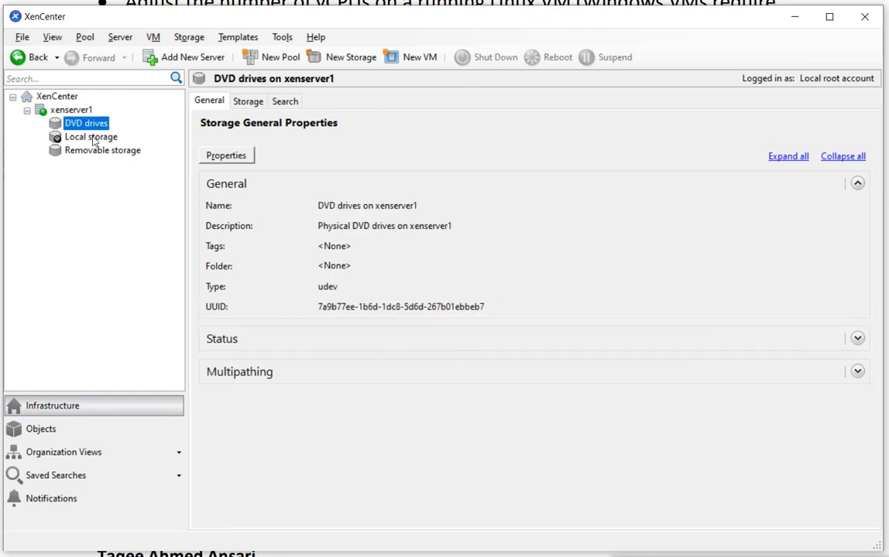
left_click(88, 153)
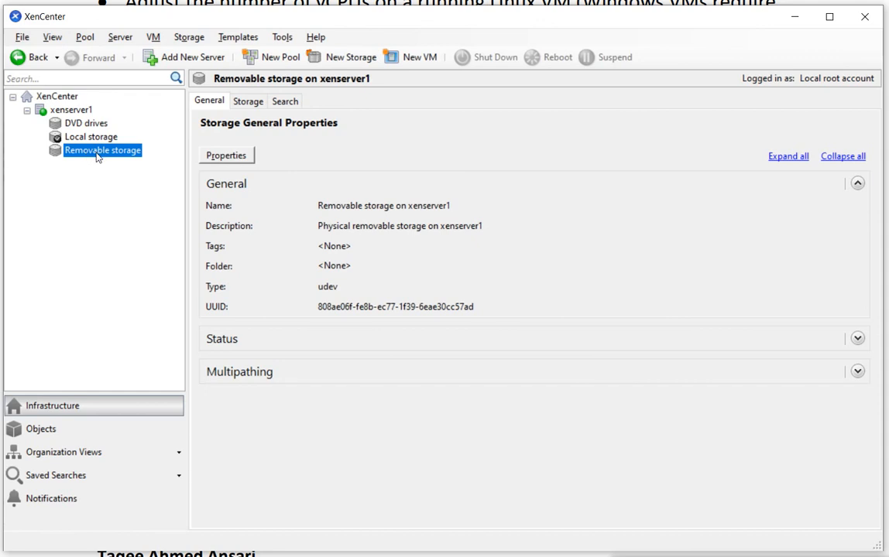
left_click(74, 120)
left_click(89, 155)
left_click(69, 110)
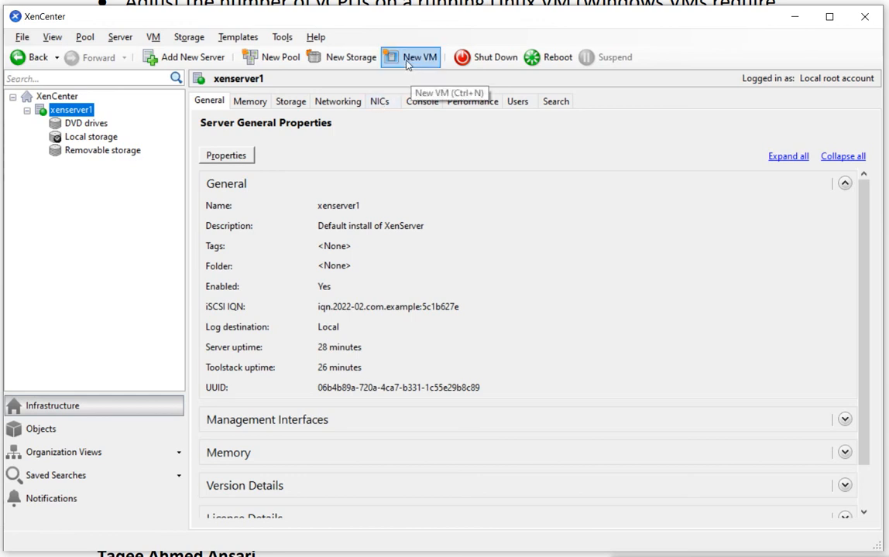
right_click(62, 116)
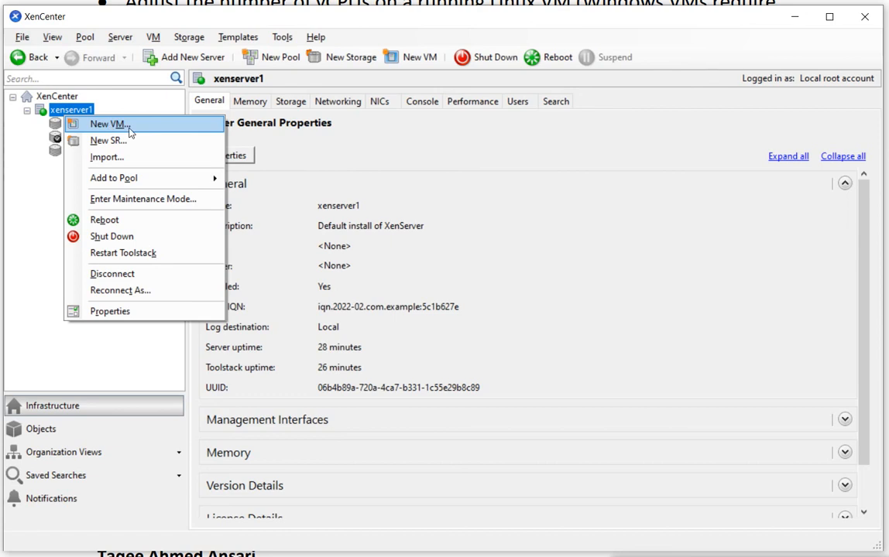
left_click(287, 176)
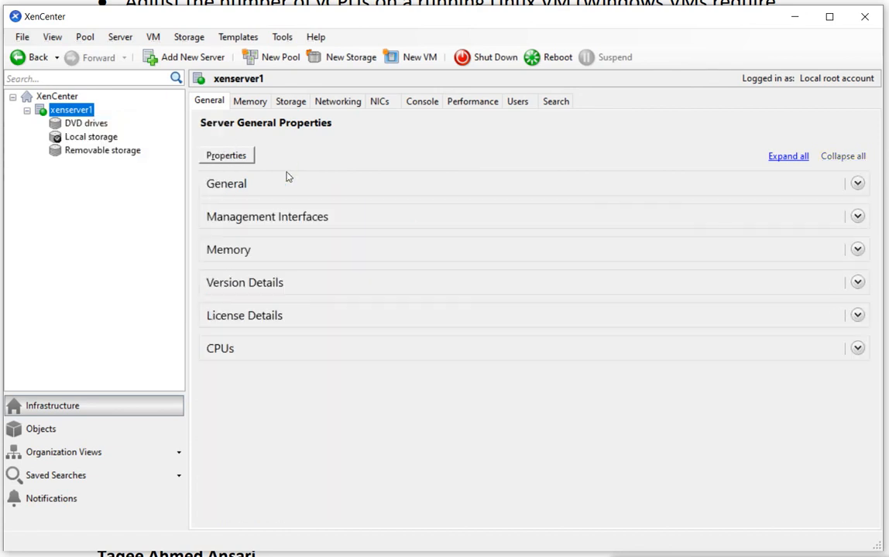
left_click(264, 186)
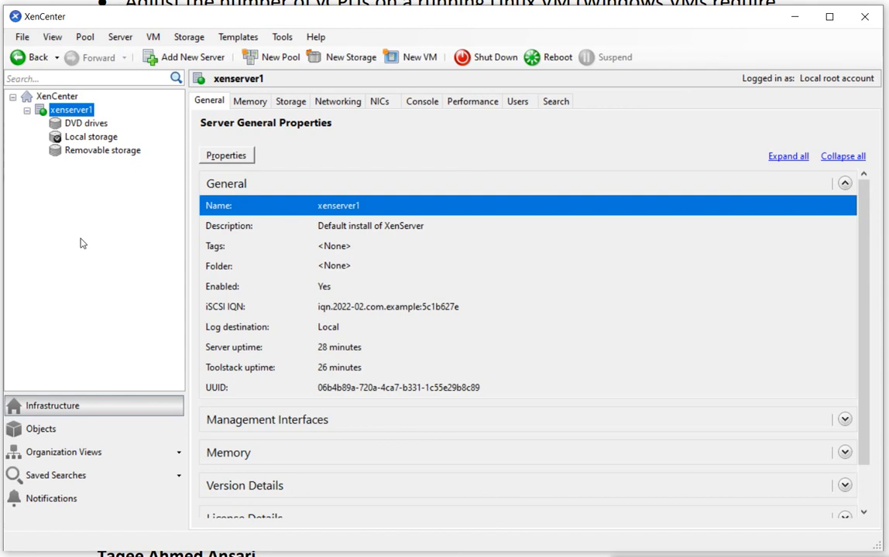
Compare the properties of the DVD drives and removable storage repositories again, returning to the xenserver1 server overview
left_click(85, 124)
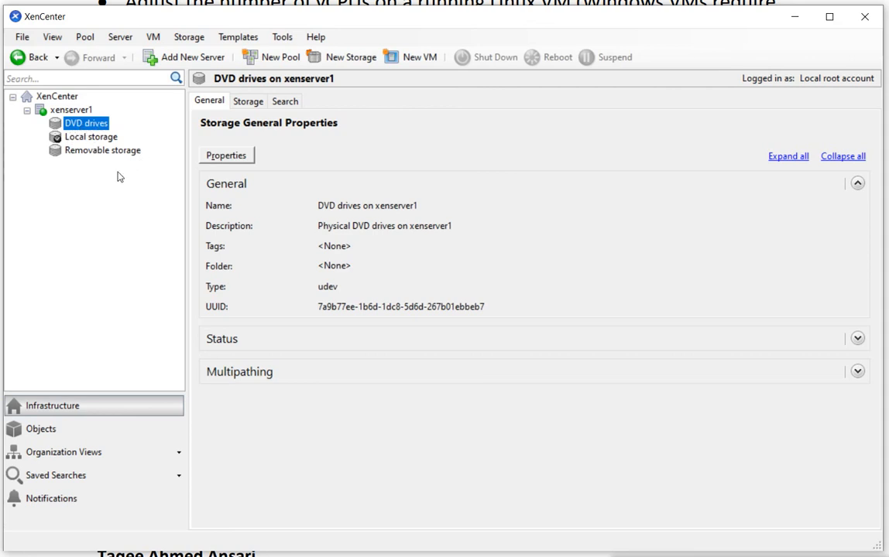
left_click(84, 156)
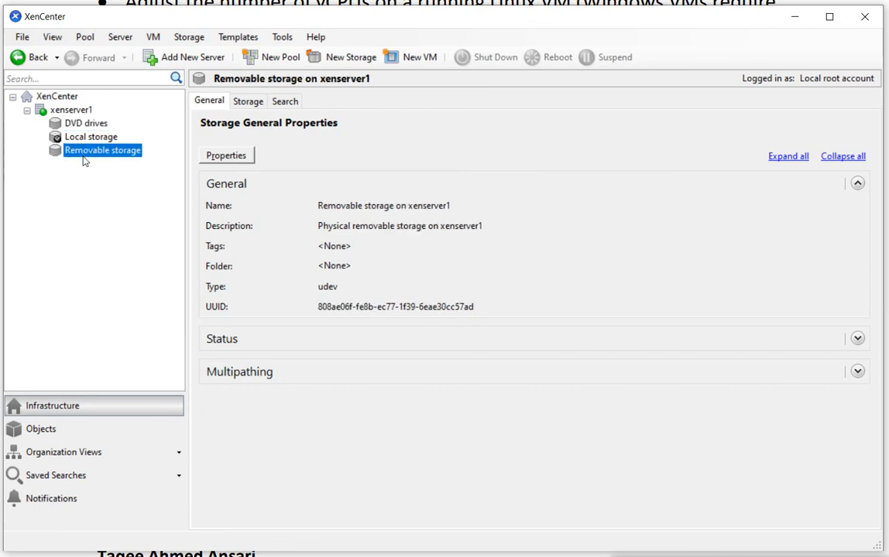
left_click(69, 113)
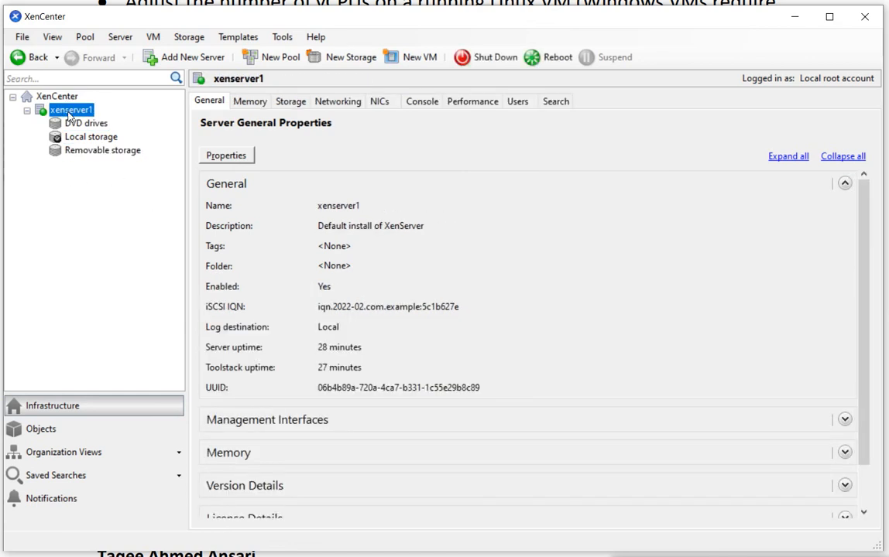
left_click(75, 155)
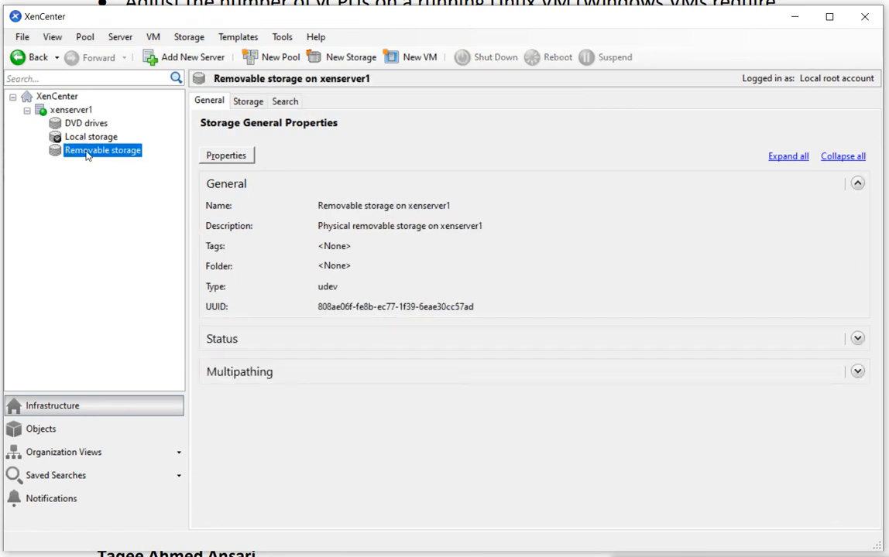
key("Up")
key("Up")
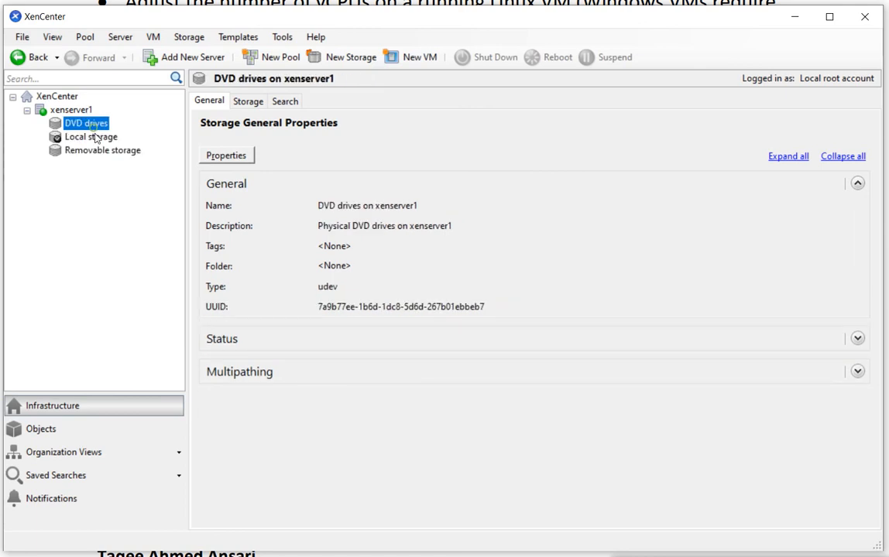
key("Down")
key("Down")
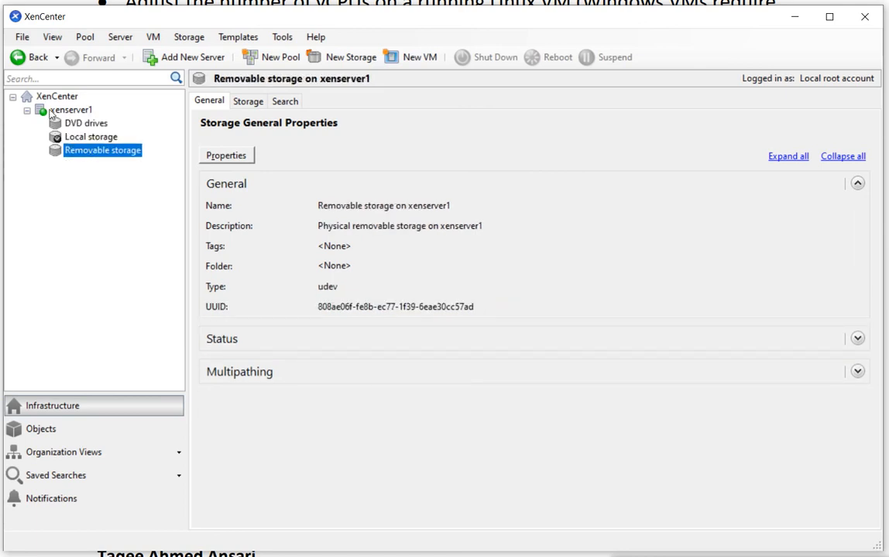
left_click(71, 111)
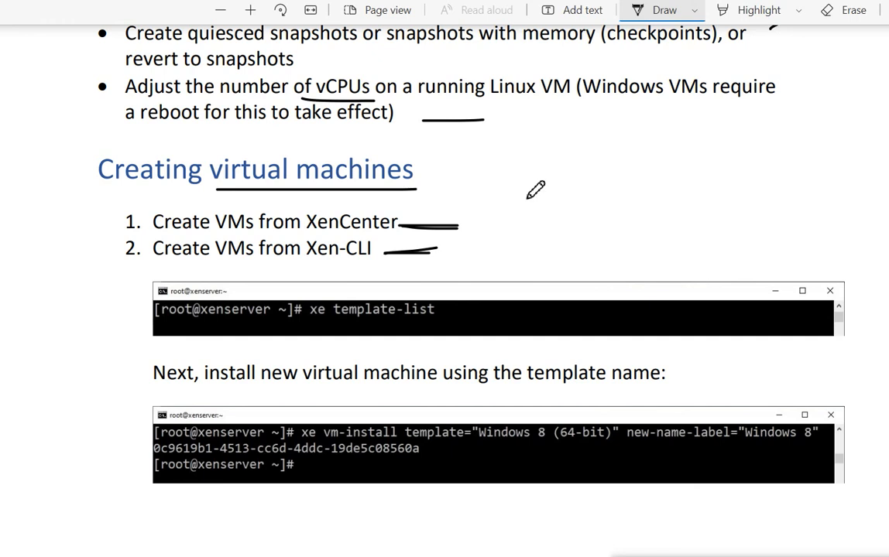
Switch back to the PDF and draw a square beside the Creating virtual machines heading, with a wide rectangle beside it
mouse_move(527, 133)
left_mouse_down()
mouse_move(527, 225)
mouse_move(611, 240)
mouse_move(655, 239)
mouse_move(657, 147)
mouse_move(644, 134)
left_mouse_up()
left_click_drag(580, 135, 531, 133)
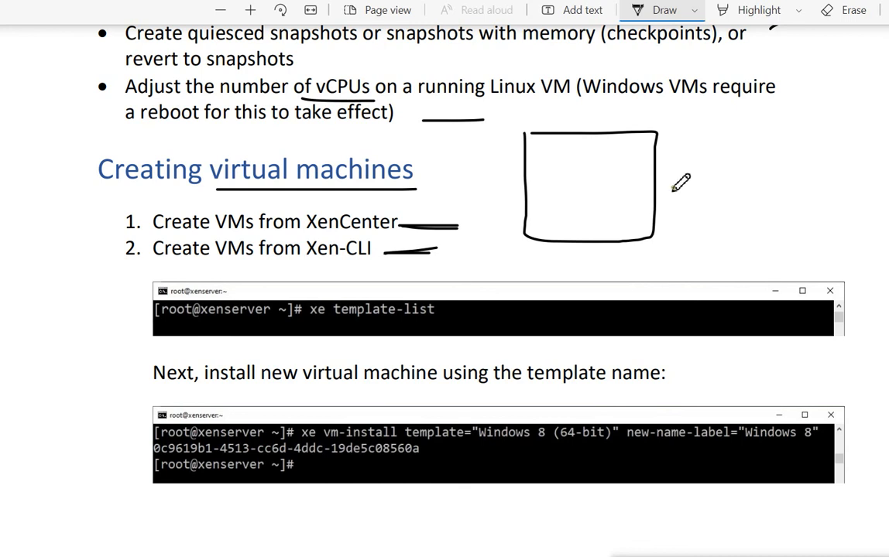
mouse_move(673, 188)
left_mouse_down()
mouse_move(686, 236)
mouse_move(797, 241)
left_mouse_up()
mouse_move(842, 223)
left_mouse_down()
mouse_move(815, 188)
mouse_move(678, 184)
left_mouse_up()
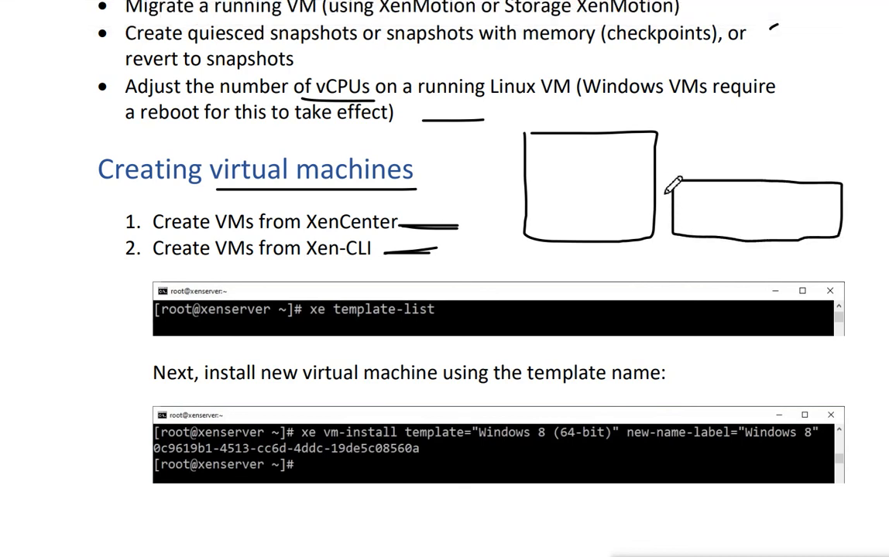
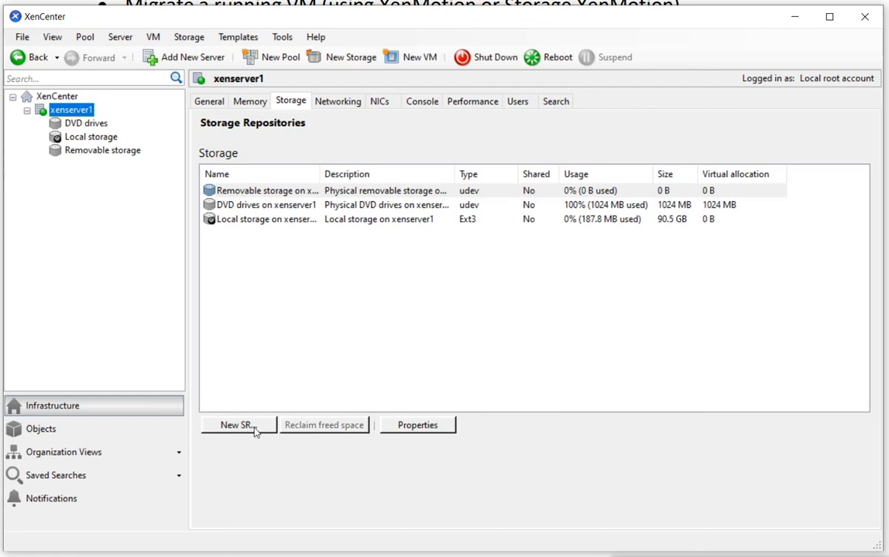
Start a new storage repository on xenserver1 and choose NFS ISO as its type
left_click(236, 425)
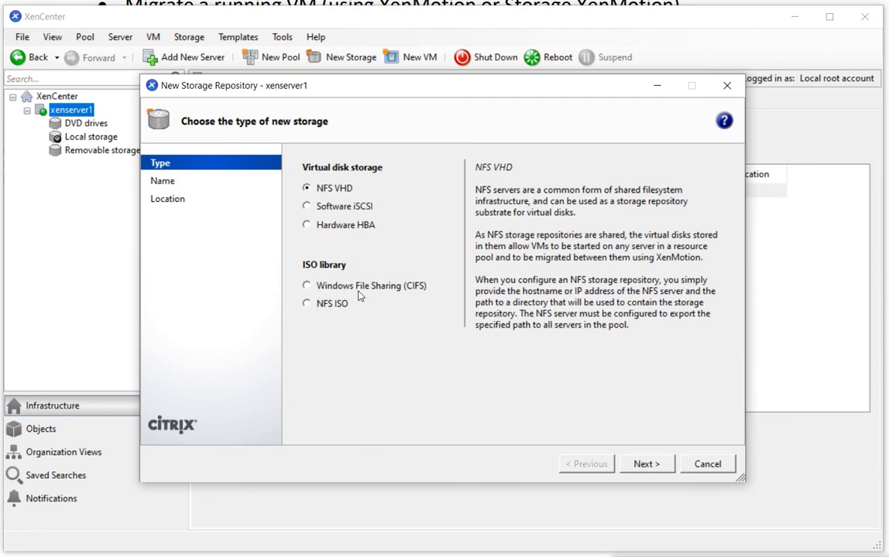
left_click(404, 291)
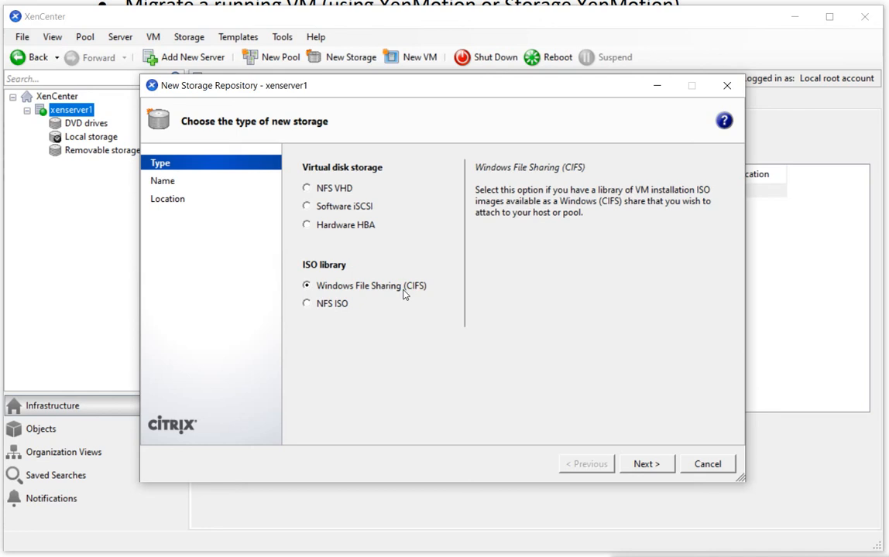
left_click(309, 306)
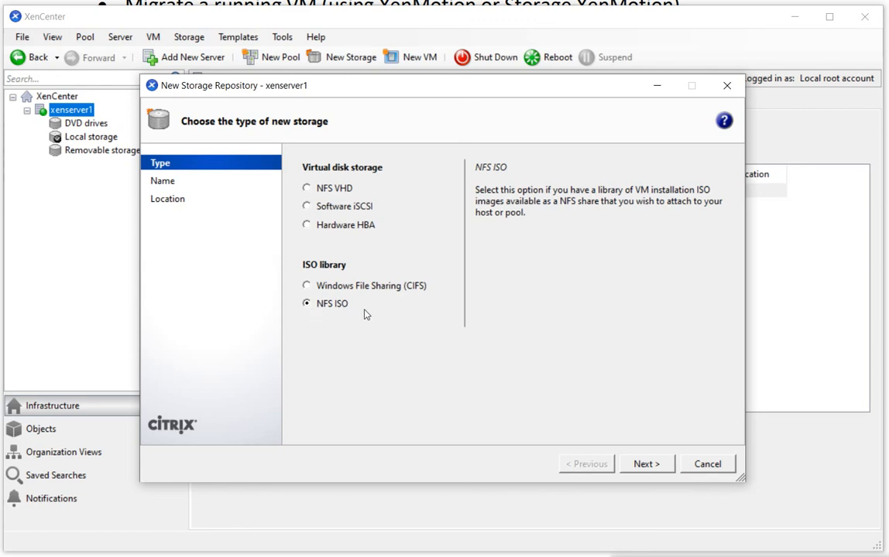
left_click(646, 465)
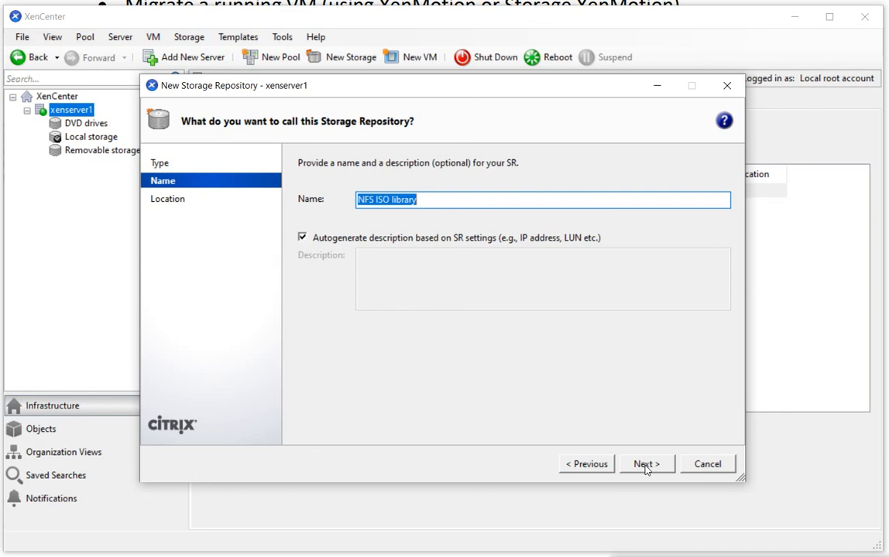
Keep the repository name NFS ISO library with its autogenerated description and continue to the location settings
left_click(302, 238)
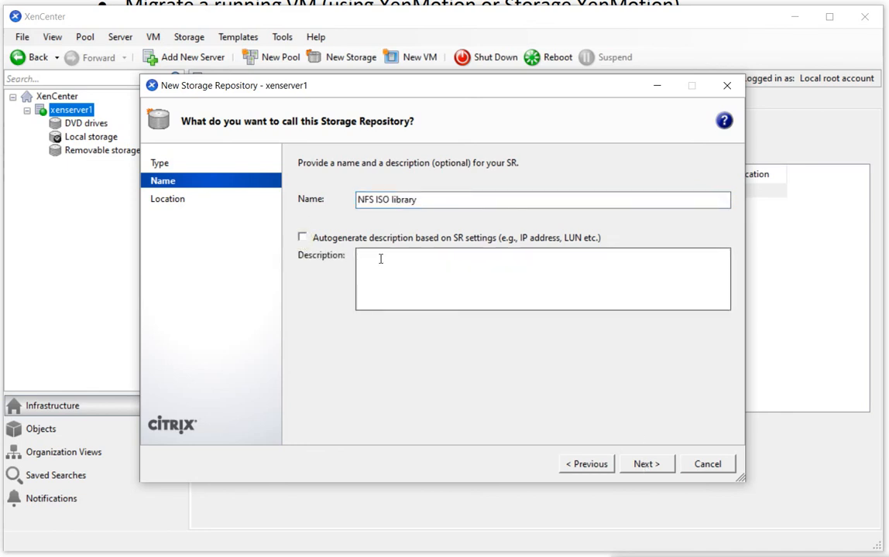
left_click(304, 238)
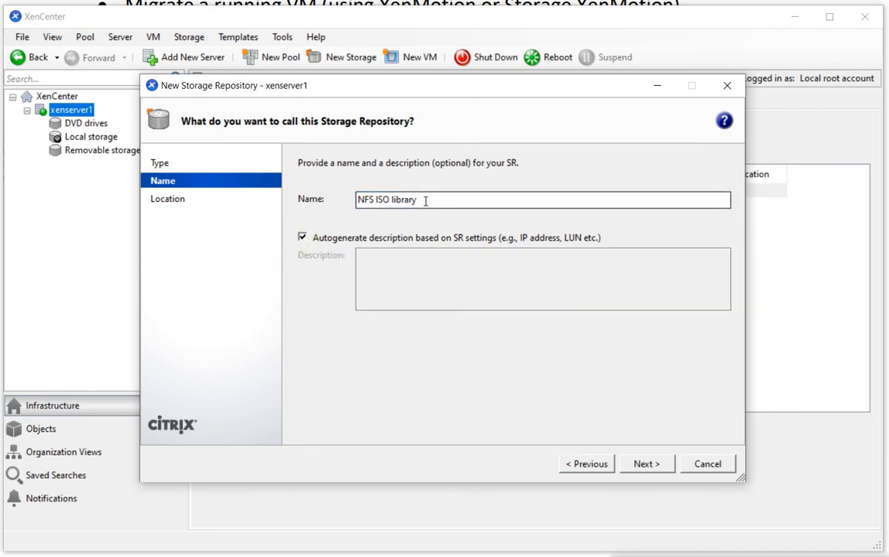
left_click(650, 467)
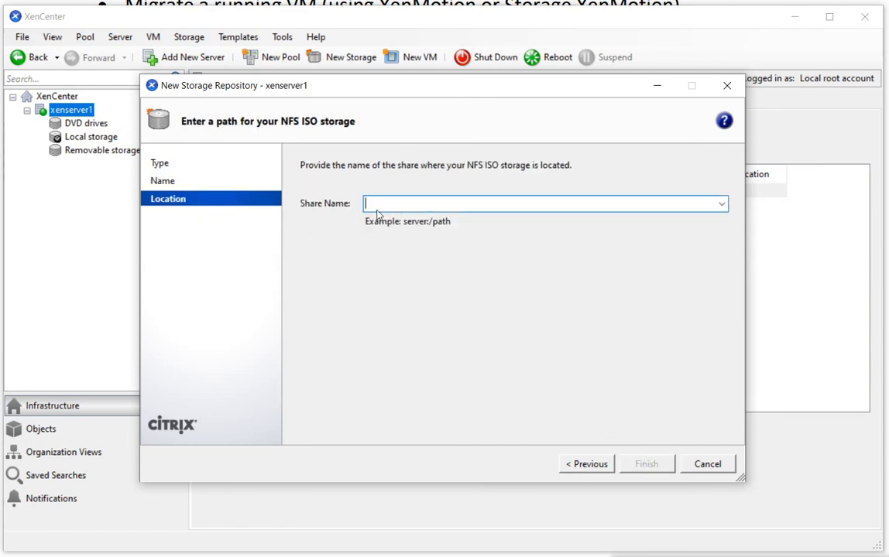
Try to create the NFS ISO repository from the share 10.1.1.2:/windowsimages
type("10.1.1.2:/")
type("win")
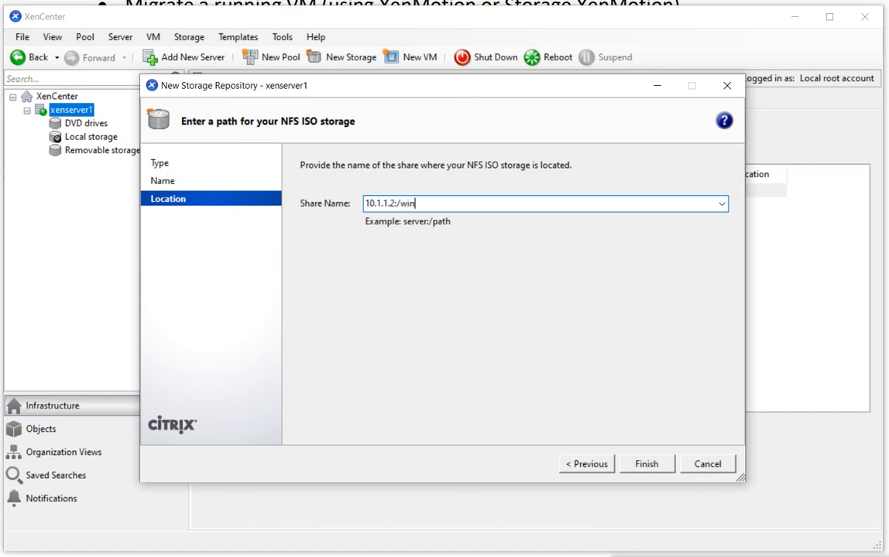
type("dowsimages")
left_click(645, 464)
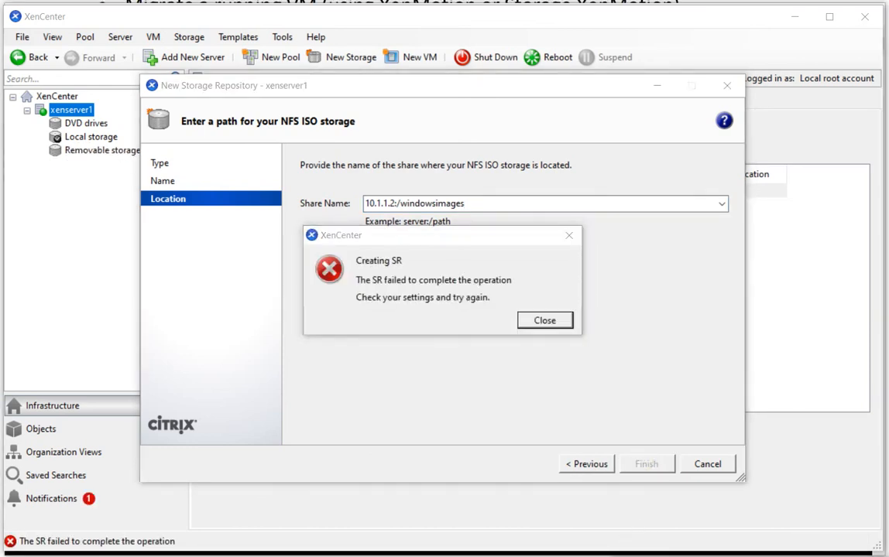
left_click(528, 325)
Correct the share name to 10.1.1.2:/windowsimage and create the storage repository
left_click(512, 203)
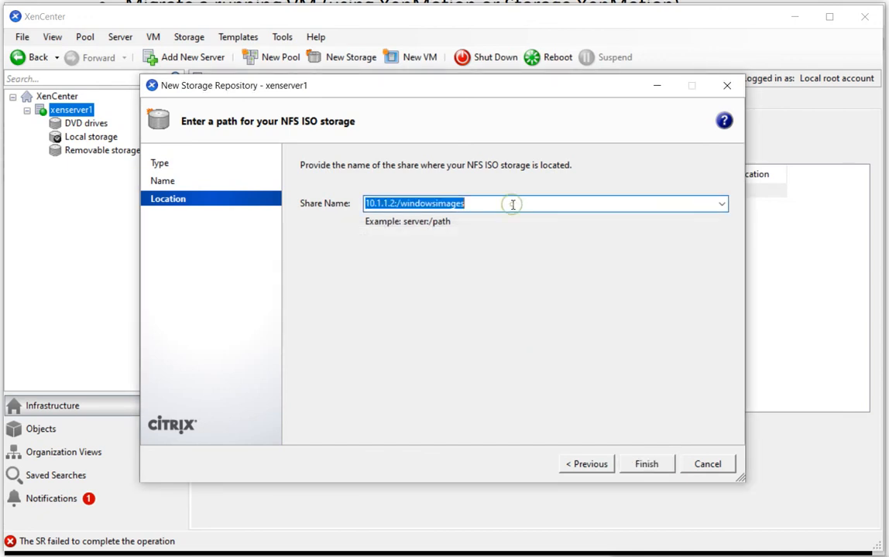
left_click(512, 204)
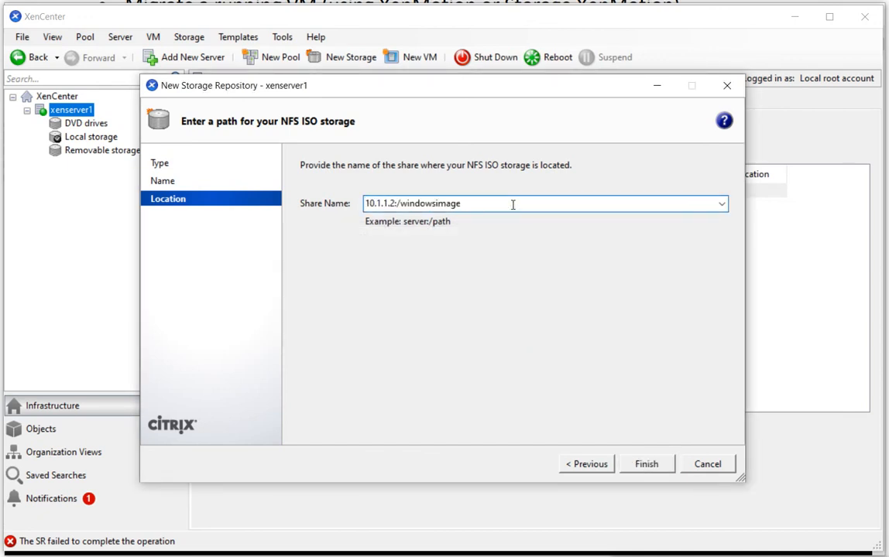
left_click(642, 464)
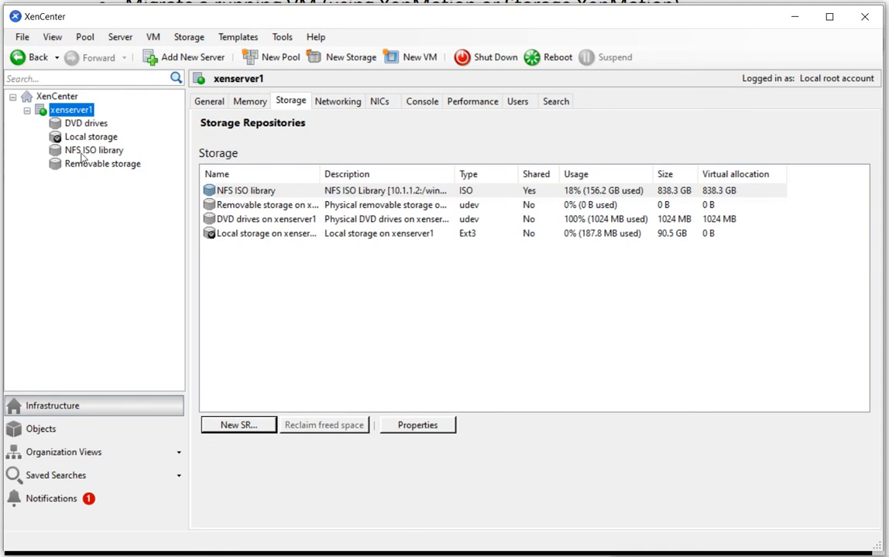
Review the NFS ISO library's general properties and its list of ISO disks, returning to xenserver1
left_click(81, 152)
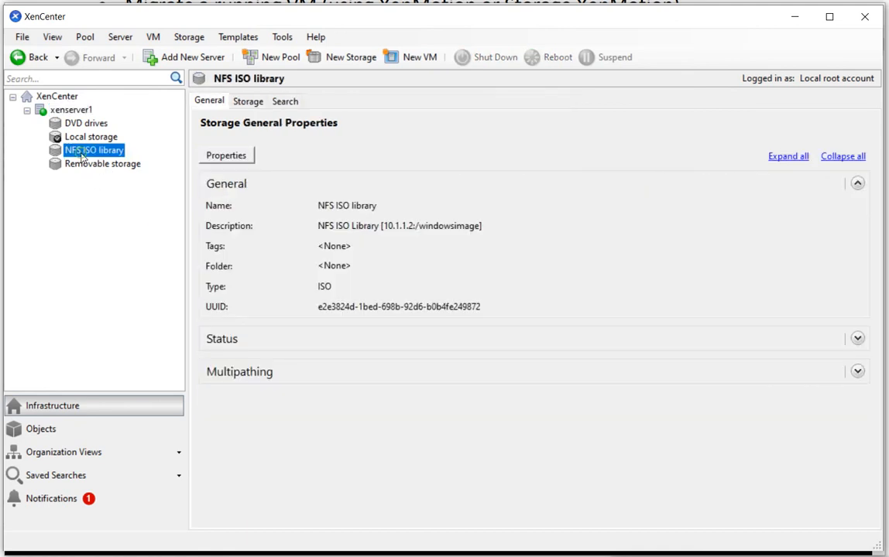
left_click(249, 102)
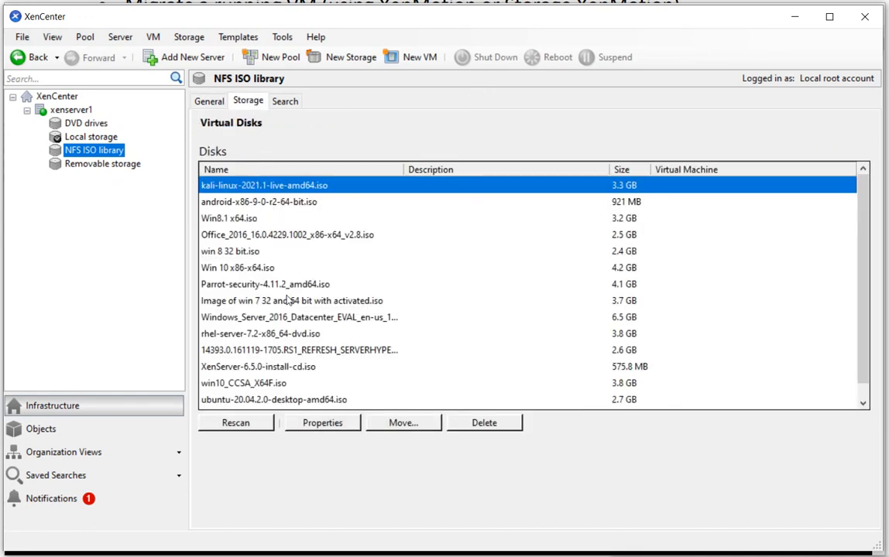
scroll(288, 298, "down", 1)
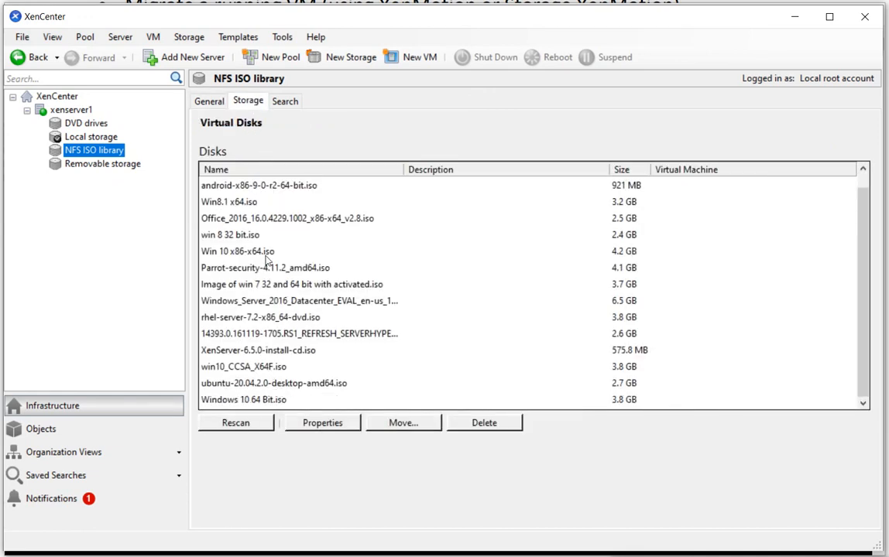
scroll(267, 262, "up", 1)
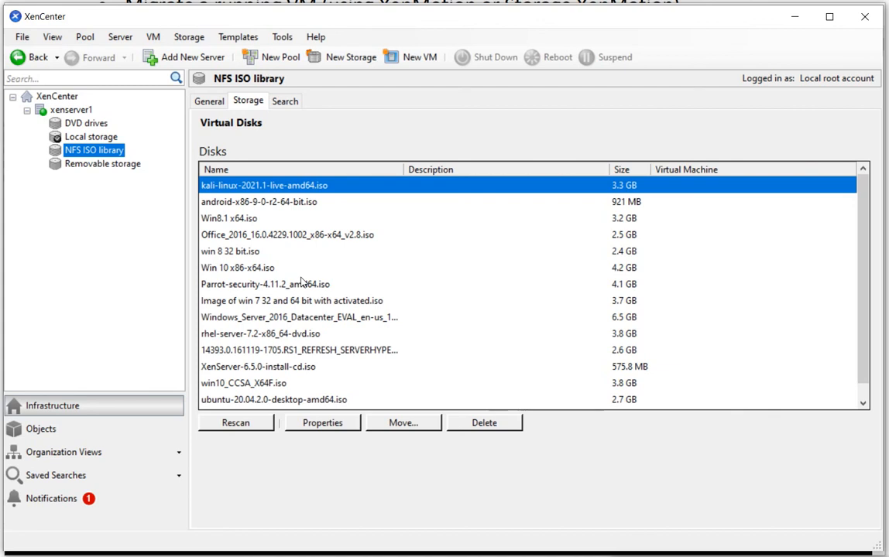
scroll(264, 341, "down", 1)
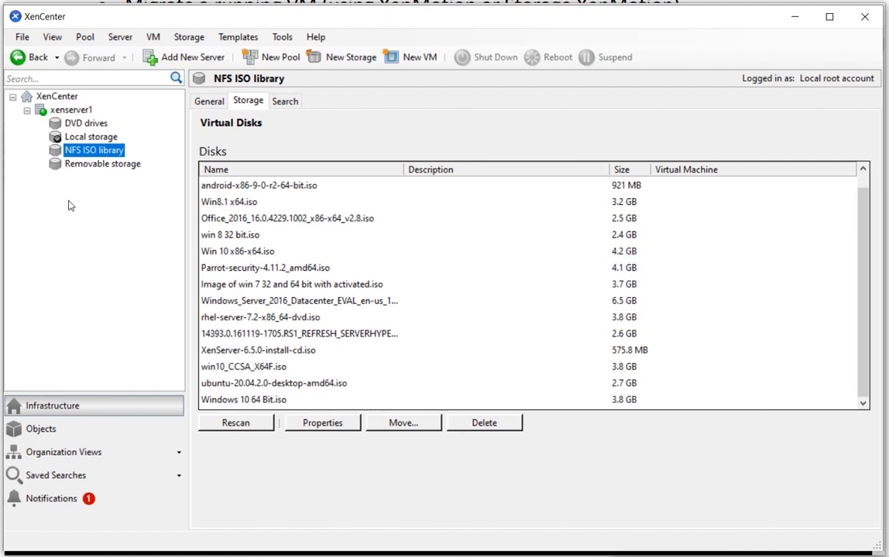
left_click(51, 111)
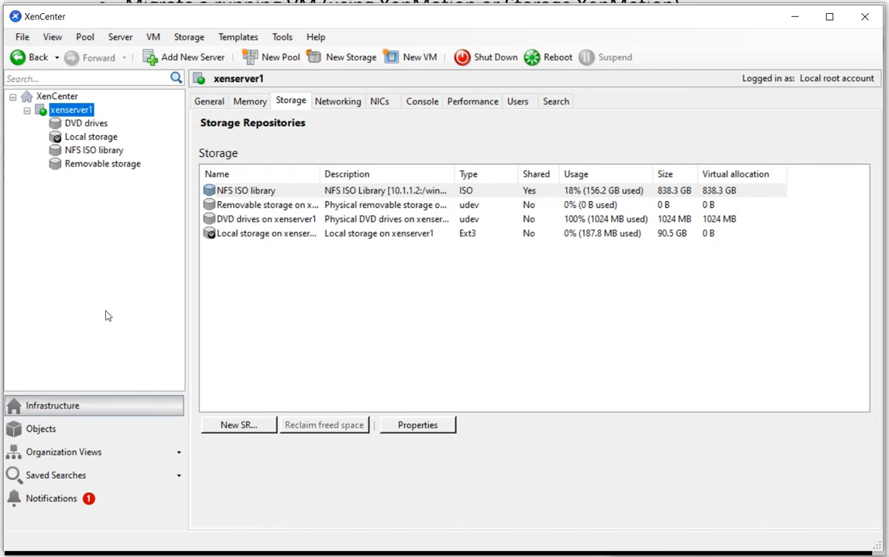
Show the resources grouped by object type and browse the list of XenServer templates
left_click(62, 430)
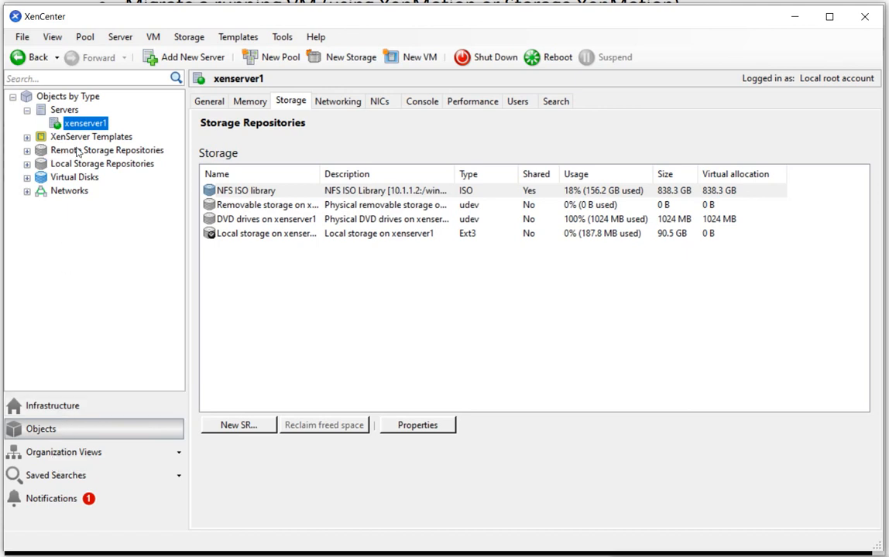
left_click(26, 137)
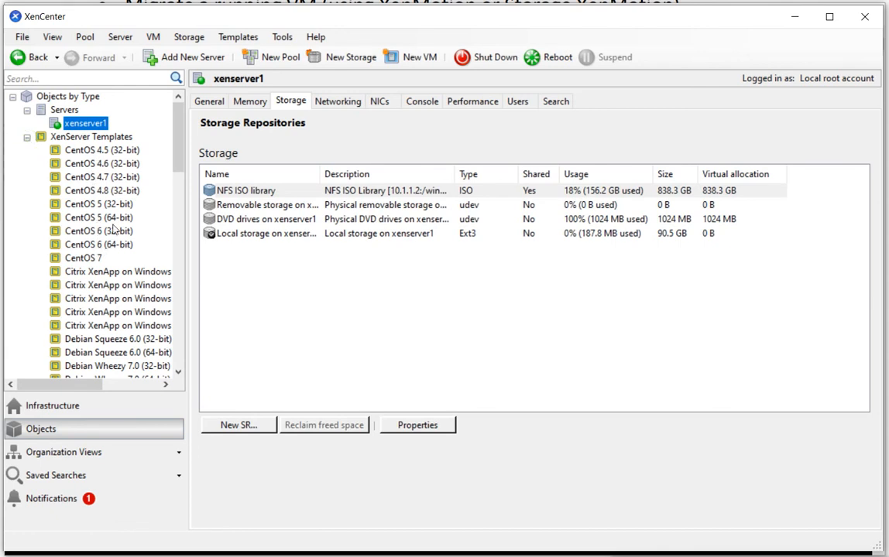
scroll(122, 281, "down", 3)
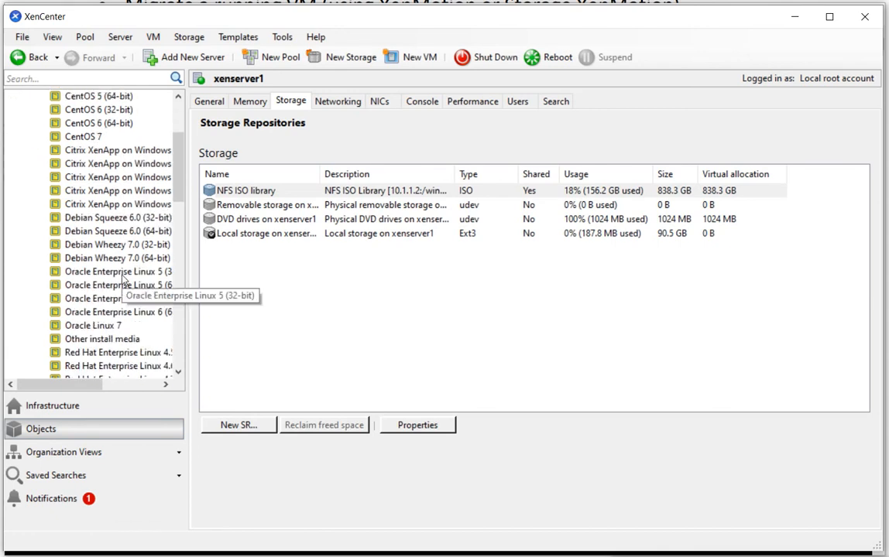
scroll(122, 281, "down", 3)
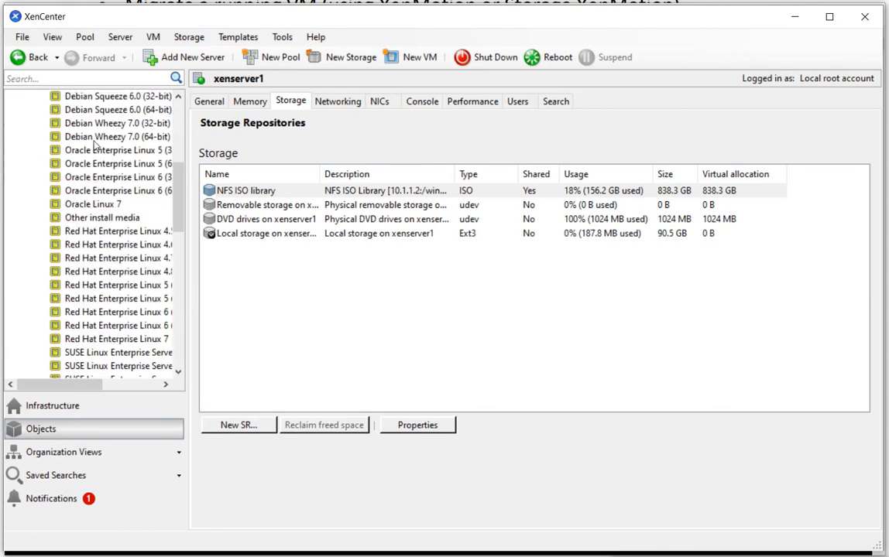
scroll(149, 314, "down", 9)
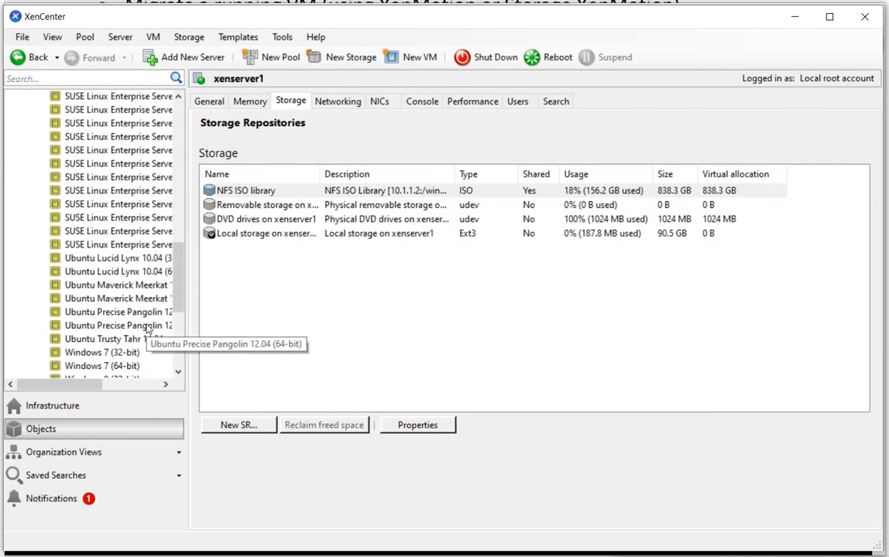
scroll(147, 329, "down", 3)
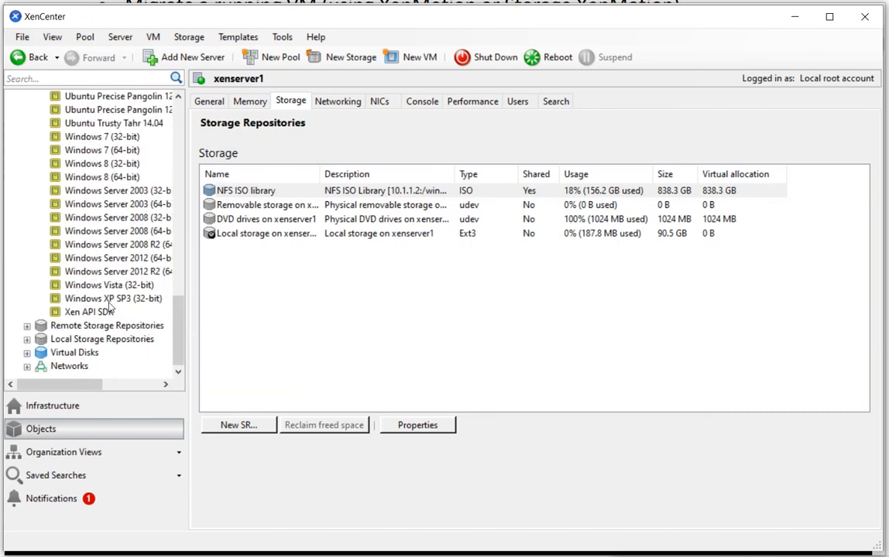
scroll(105, 151, "up", 10)
scroll(106, 151, "up", 12)
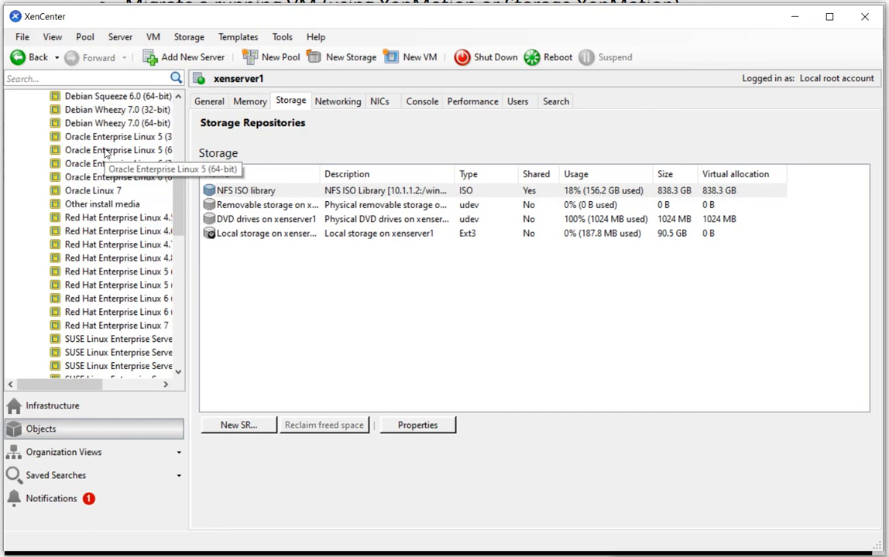
left_click(27, 137)
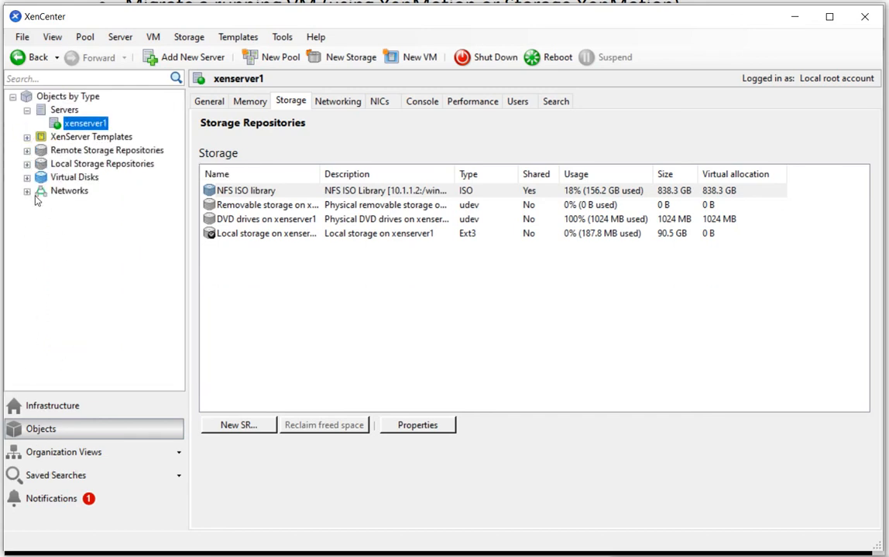
Examine the contents of the remote and local storage repositories, virtual disks and networks, collapsing the groups again
left_click(27, 151)
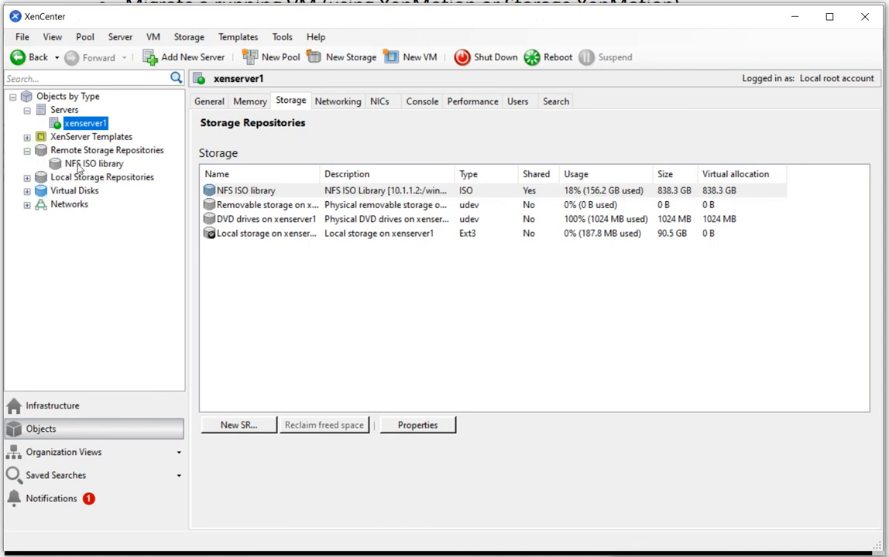
left_click(27, 178)
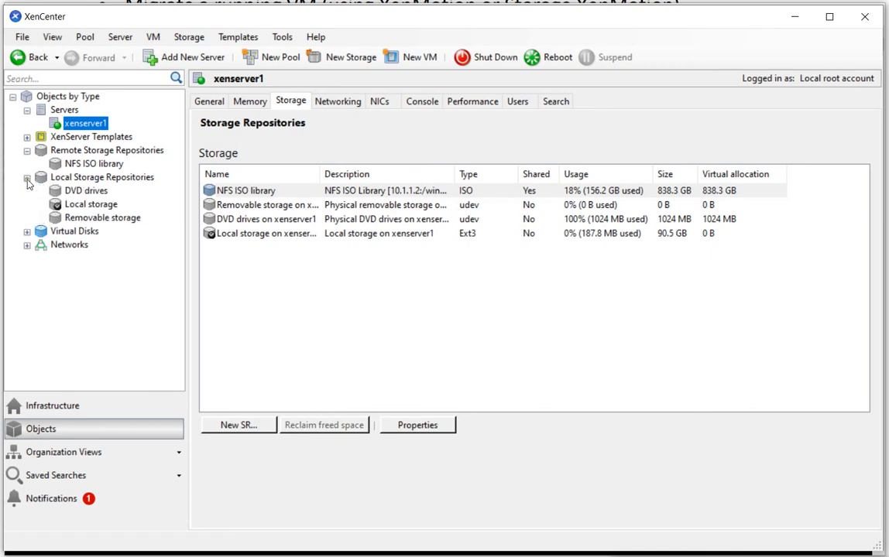
left_click(27, 232)
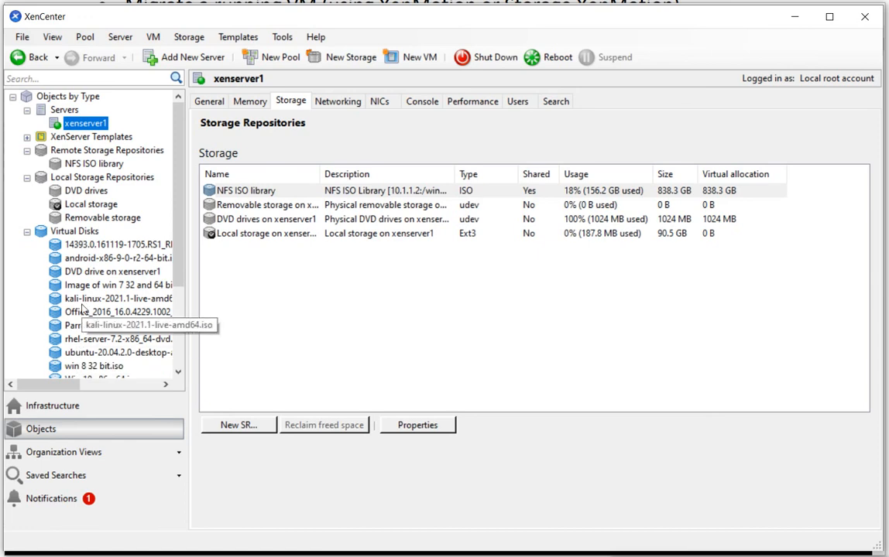
mouse_move(54, 385)
left_mouse_down()
mouse_move(90, 385)
mouse_move(83, 394)
mouse_move(47, 387)
left_mouse_up()
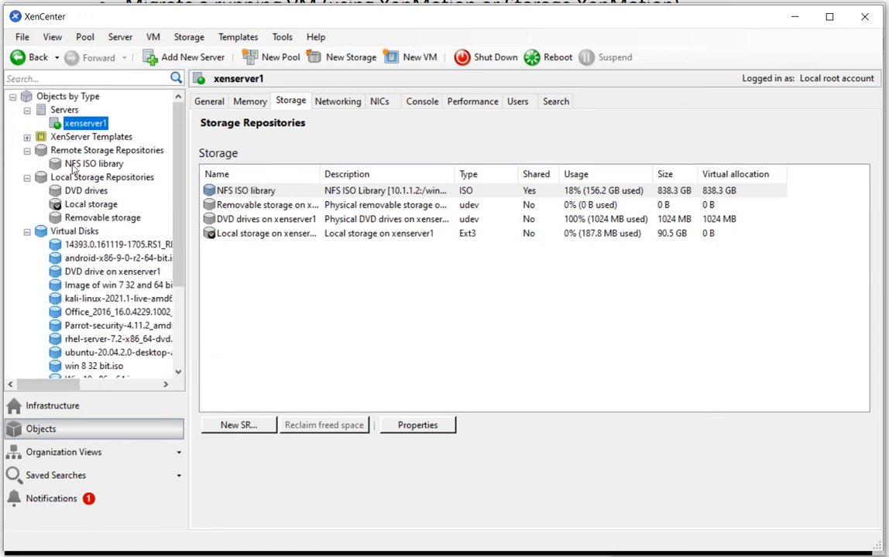
left_click(27, 232)
left_click(27, 245)
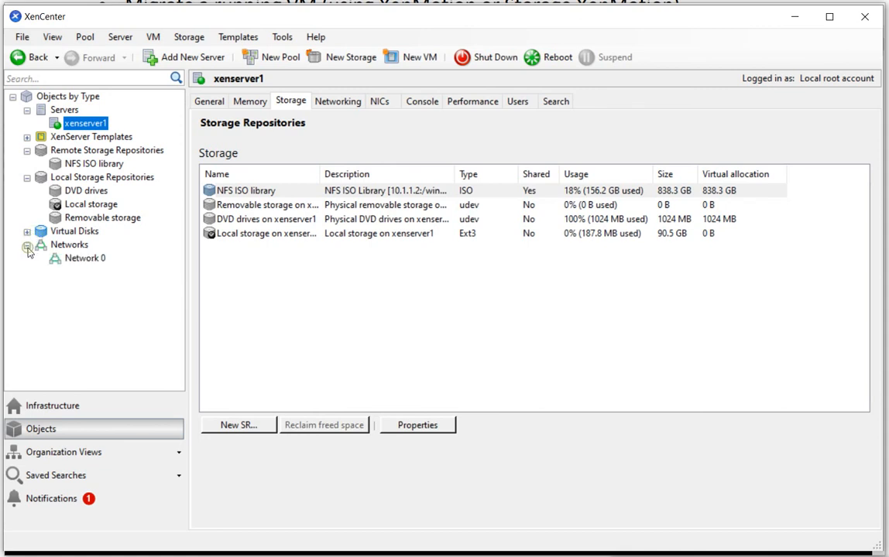
left_click(27, 245)
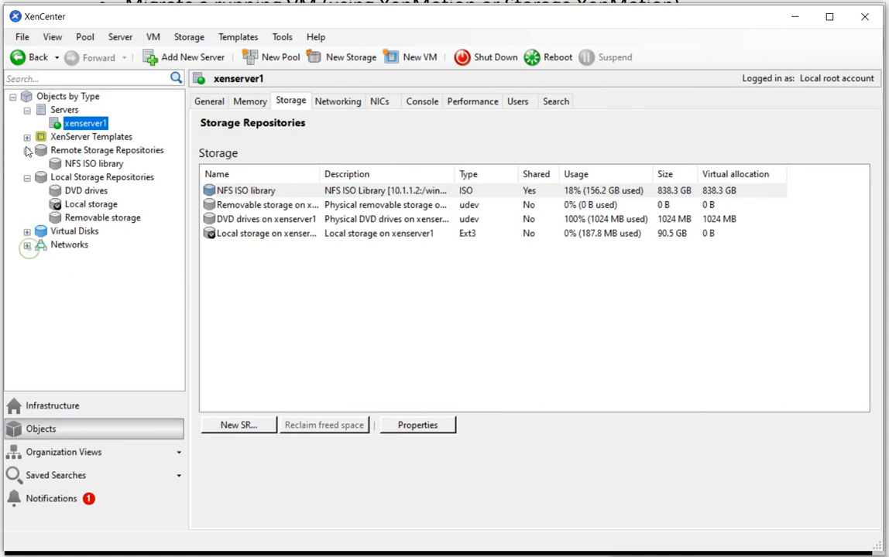
left_click(27, 150)
left_click(27, 163)
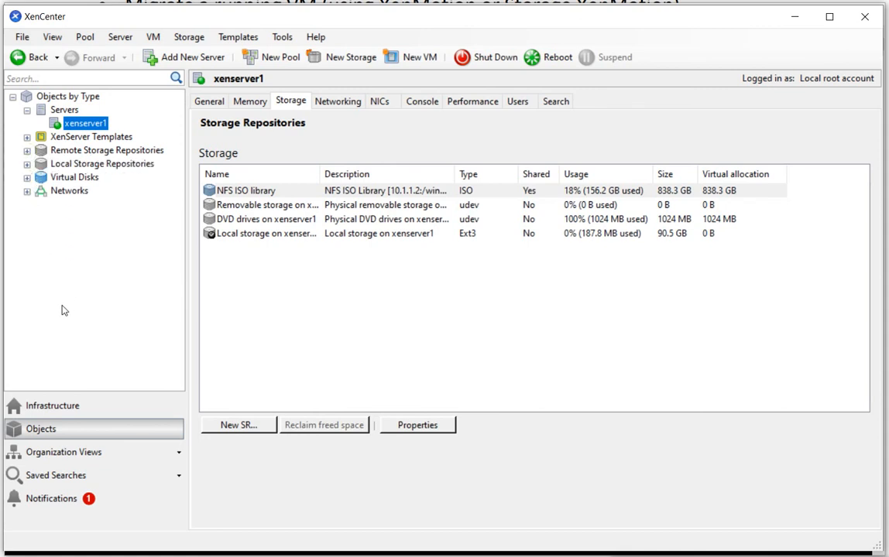
Return to the infrastructure view and start a new VM based on the Windows Server 2012 R2 (64-bit) template
left_click(52, 406)
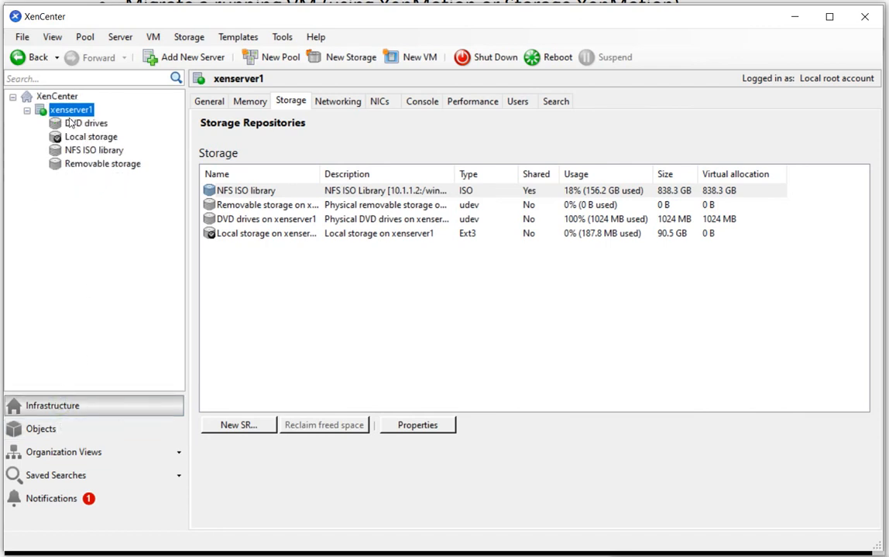
left_click(413, 66)
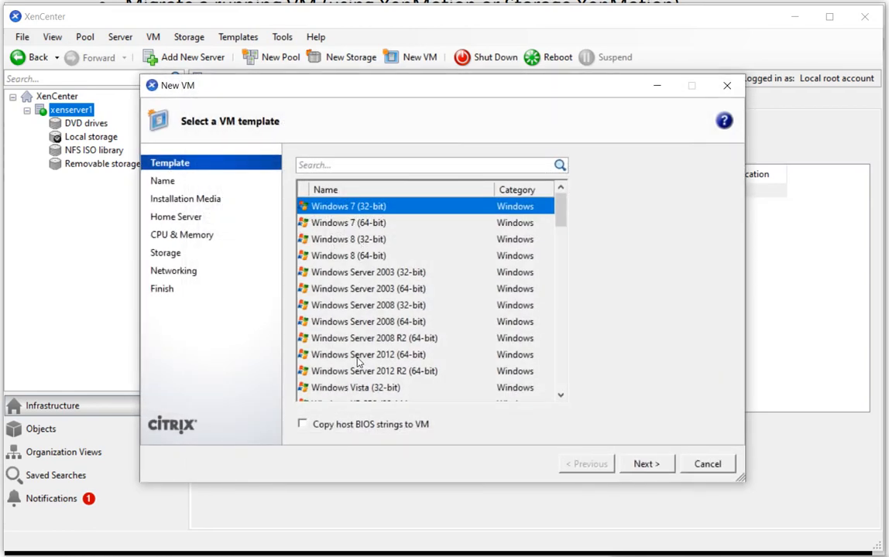
scroll(358, 361, "down", 2)
scroll(357, 360, "up", 2)
scroll(324, 359, "down", 1)
scroll(400, 372, "up", 1)
scroll(367, 356, "down", 1)
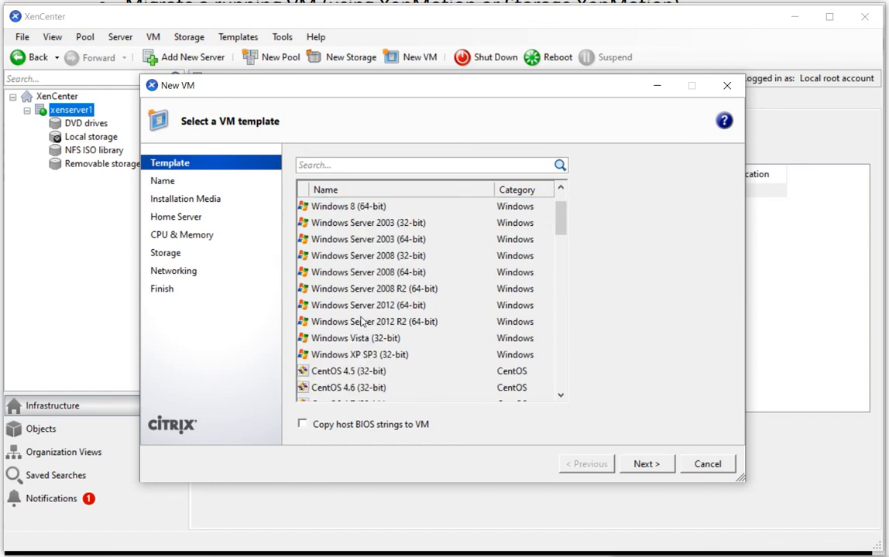
left_click(362, 324)
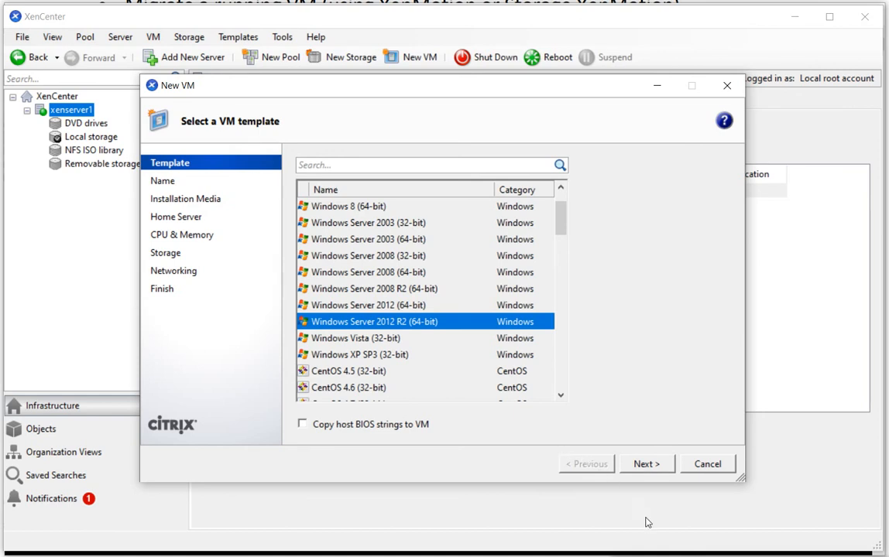
scroll(426, 302, "up", 1)
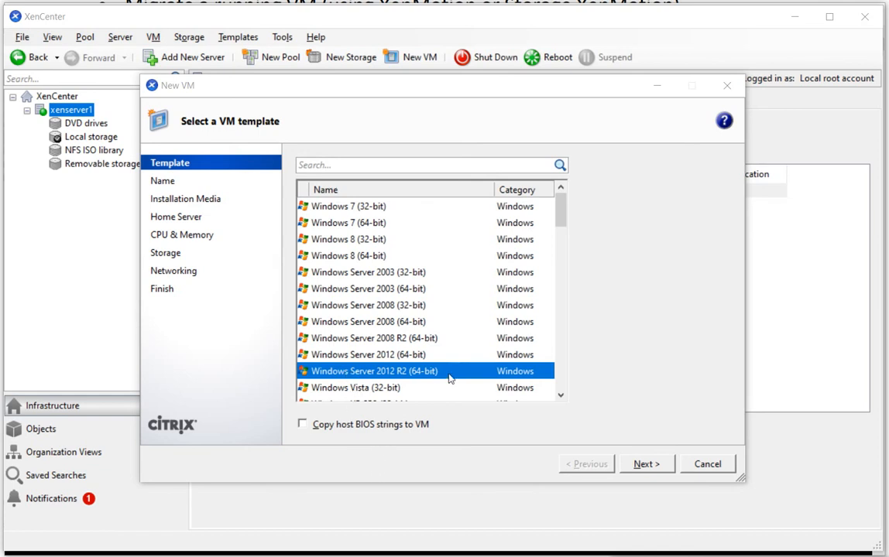
left_click(646, 465)
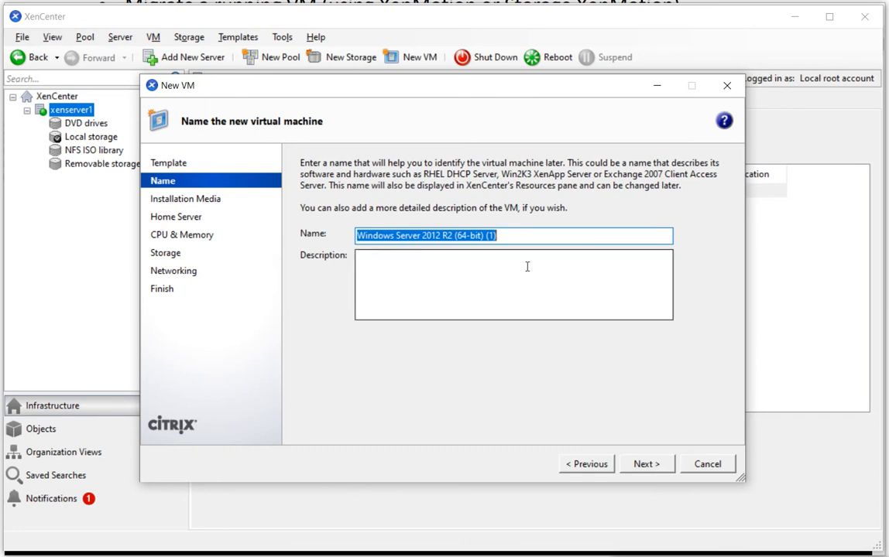
Name the new virtual machine Windows Server, leaving its description empty
key("End")
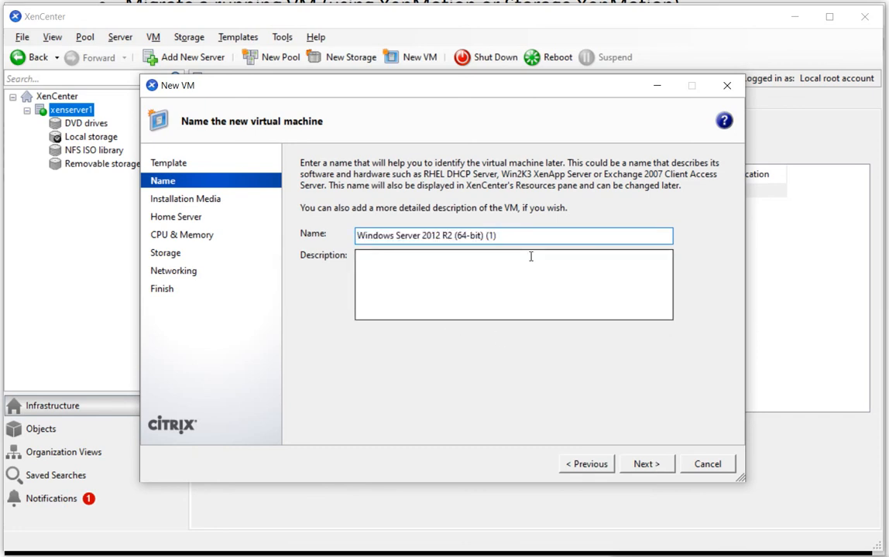
key("BackSpace")
key("BackSpace")
key("BackSpace")
key("BackSpace")
key("BackSpace")
key("BackSpace")
key("BackSpace")
key("BackSpace")
key("BackSpace")
key("BackSpace")
key("BackSpace")
key("BackSpace")
key("BackSpace")
key("BackSpace")
key("BackSpace")
key("BackSpace")
key("BackSpace")
key("BackSpace")
key("BackSpace")
key("BackSpace")
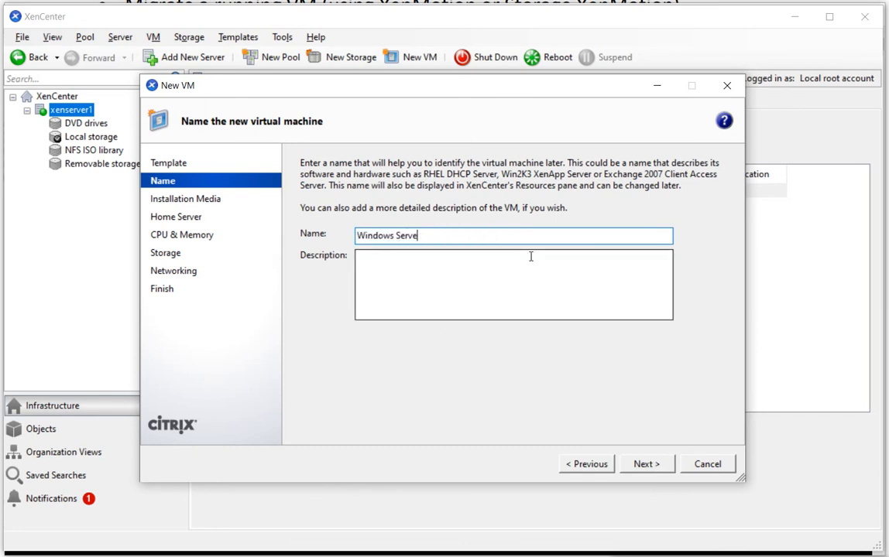
type("r")
left_click(654, 468)
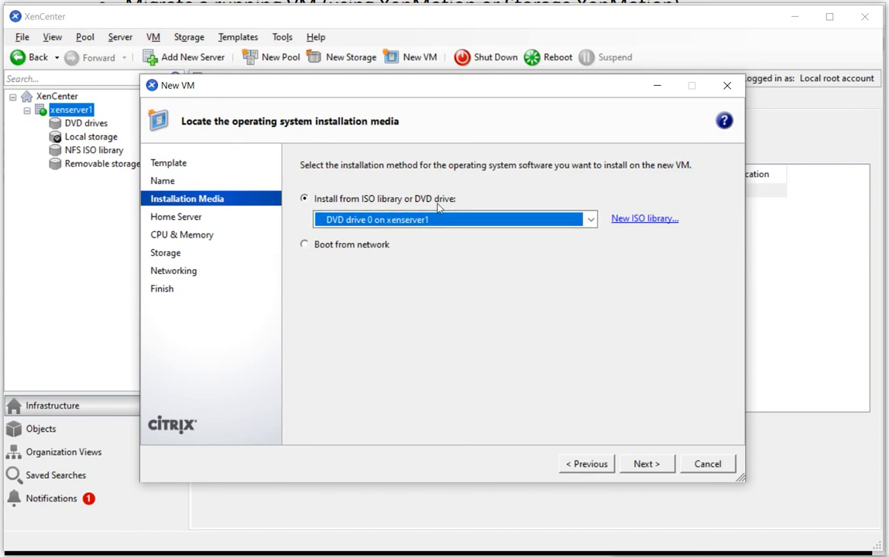
Use Windows_Server_2016_Datacenter_EVAL_en-us_14393_refresh.iso from the NFS ISO library as installation media and keep xenserver1 as home server
left_click(591, 222)
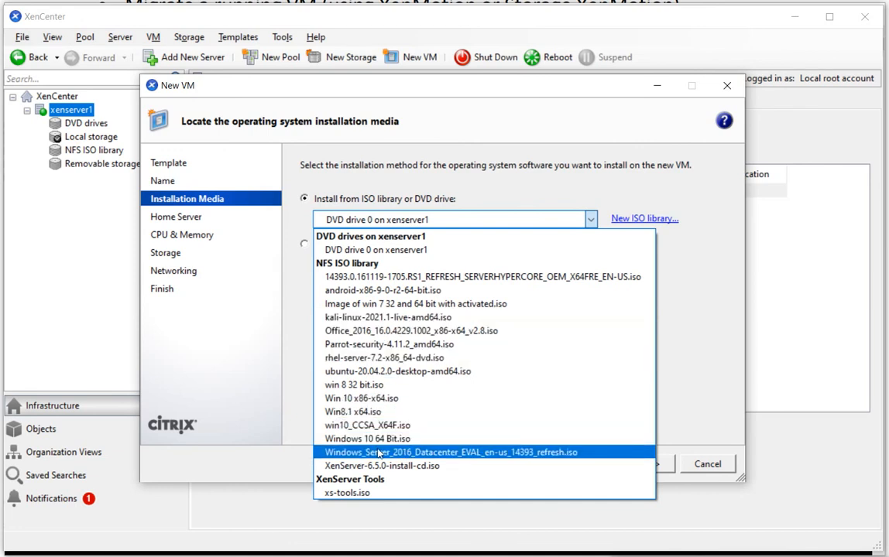
left_click(431, 455)
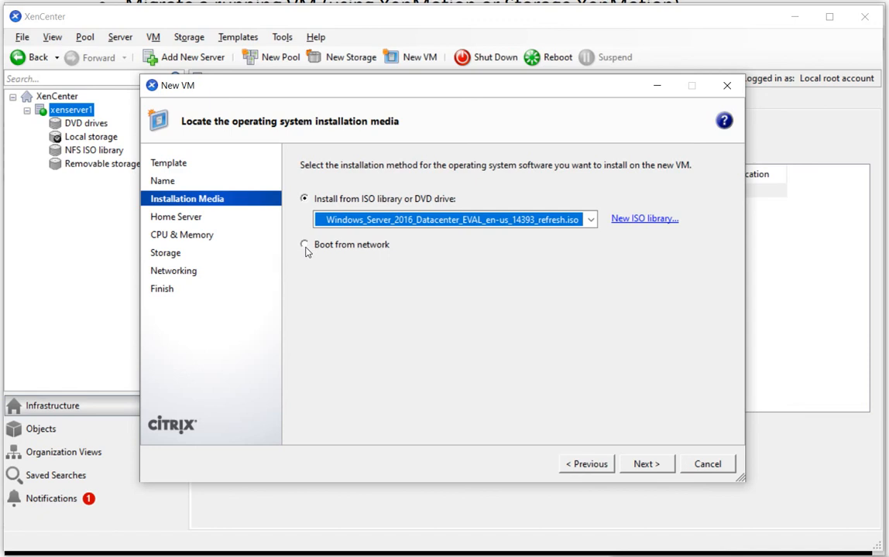
left_click(645, 464)
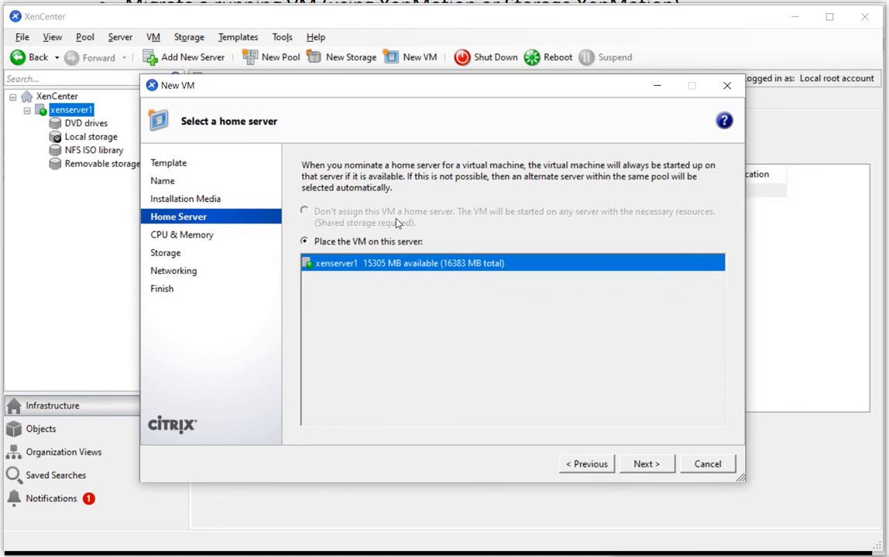
left_click(646, 465)
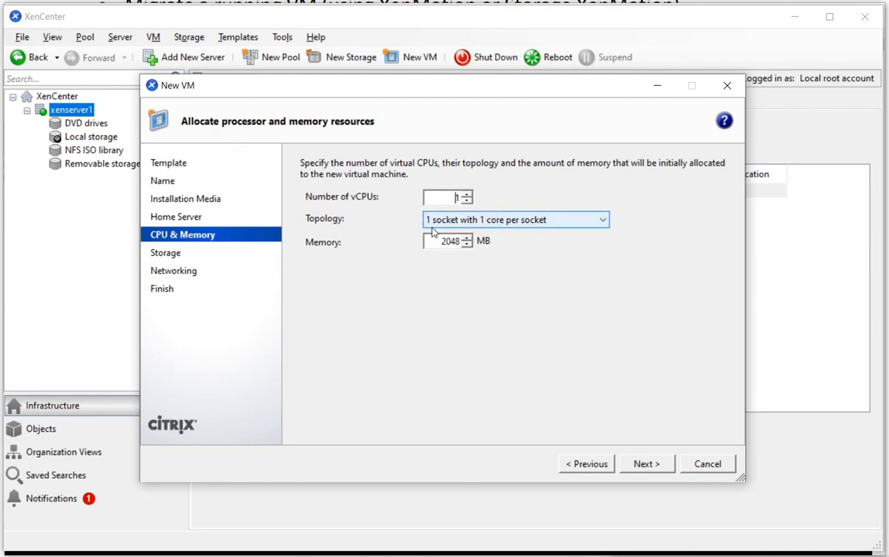
Try 2 and 3 vCPUs to compare the topology options, returning to 1 vCPU
left_click(533, 223)
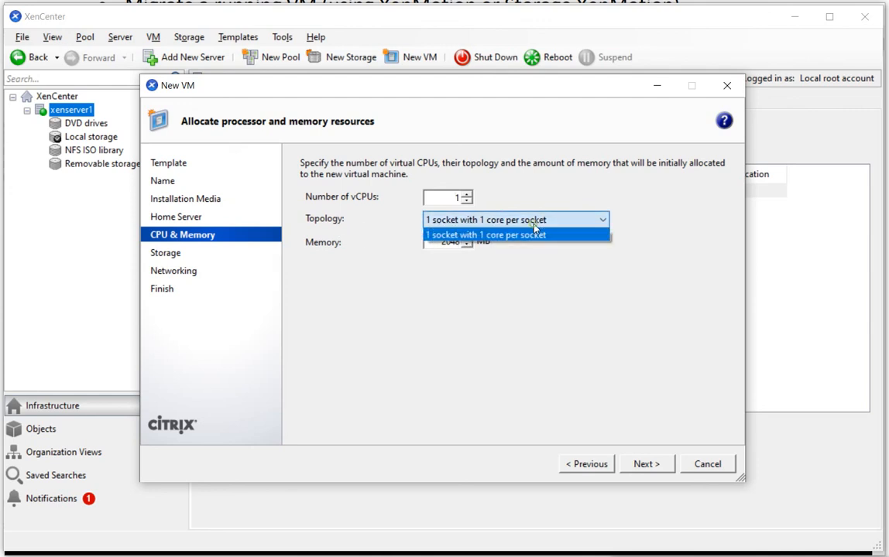
left_click(466, 195)
left_click(467, 195)
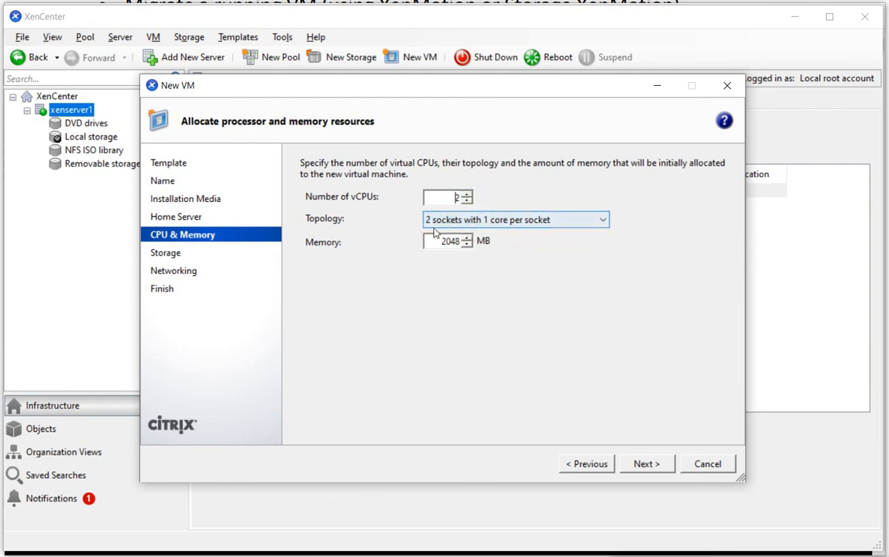
left_click(553, 223)
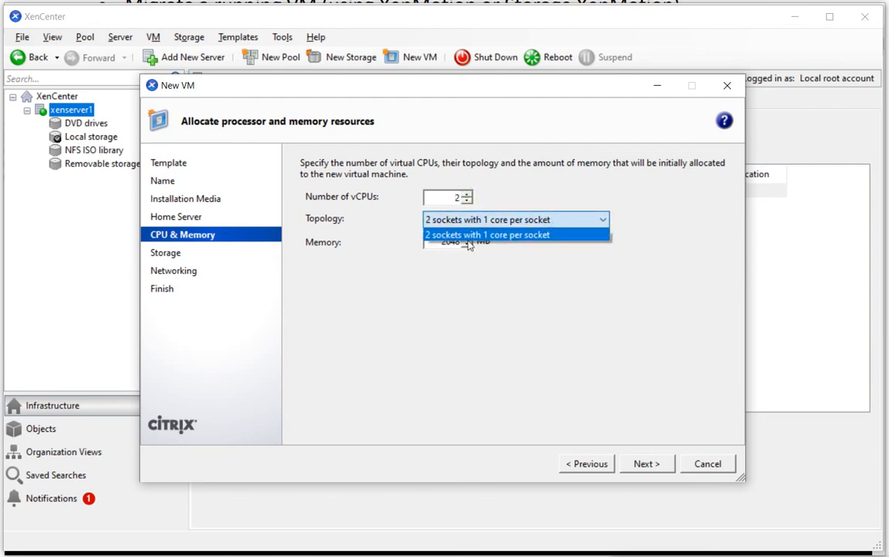
left_click(467, 199)
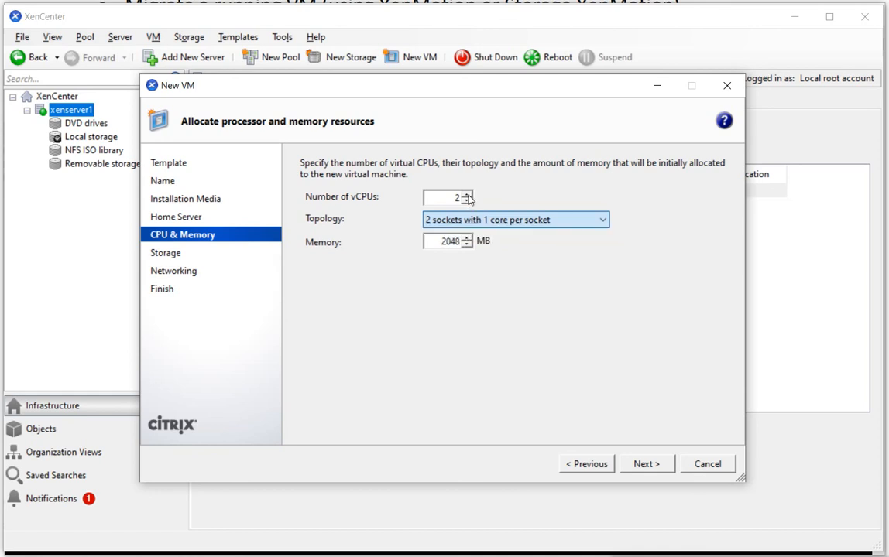
left_click(468, 198)
left_click(461, 221)
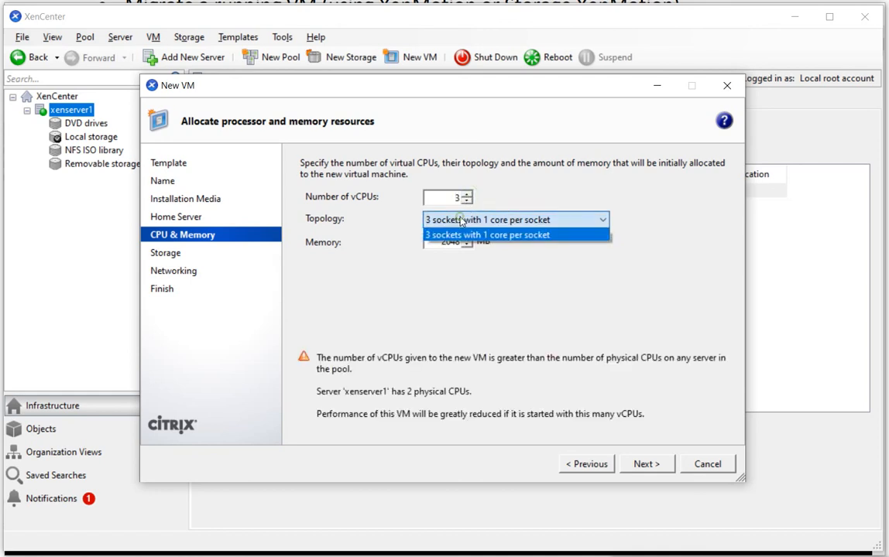
left_click(467, 201)
left_click(468, 201)
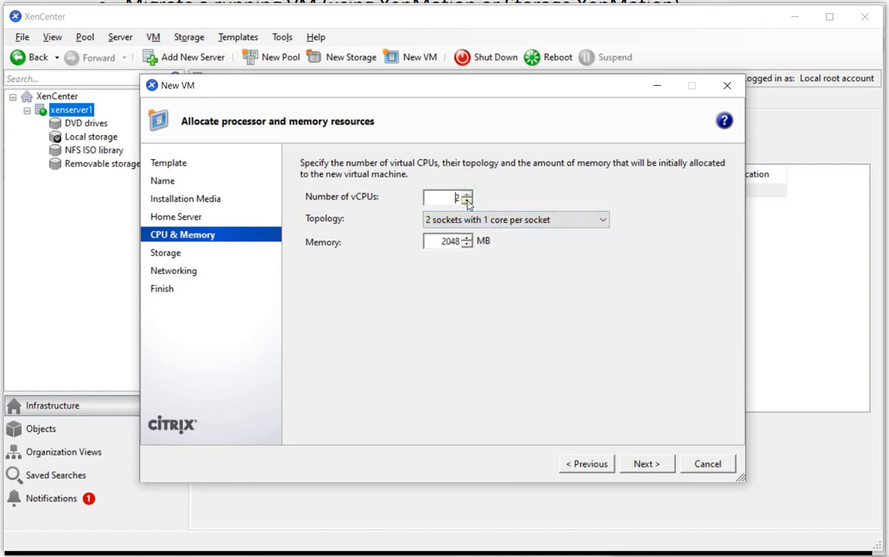
left_click(468, 201)
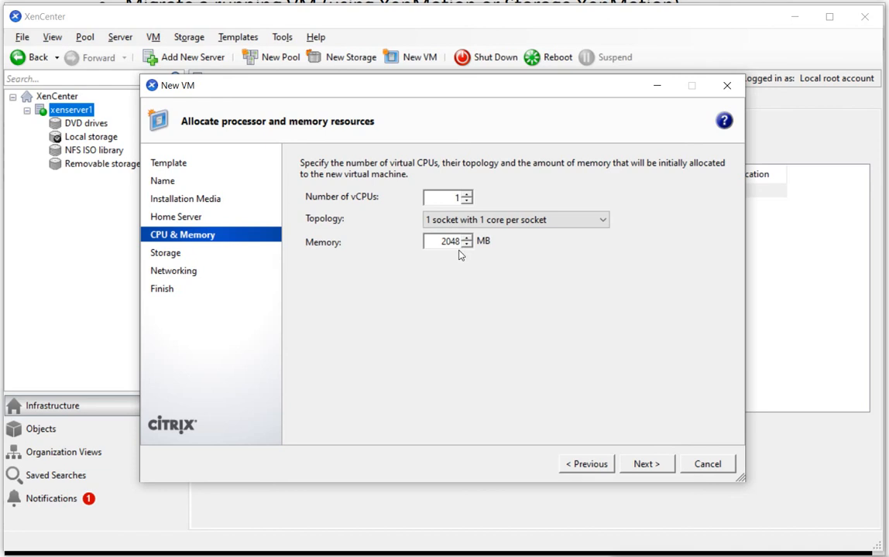
Set the VM's memory to 8000 MB and proceed to the storage configuration
double_click(436, 242)
type("8000")
left_click(648, 465)
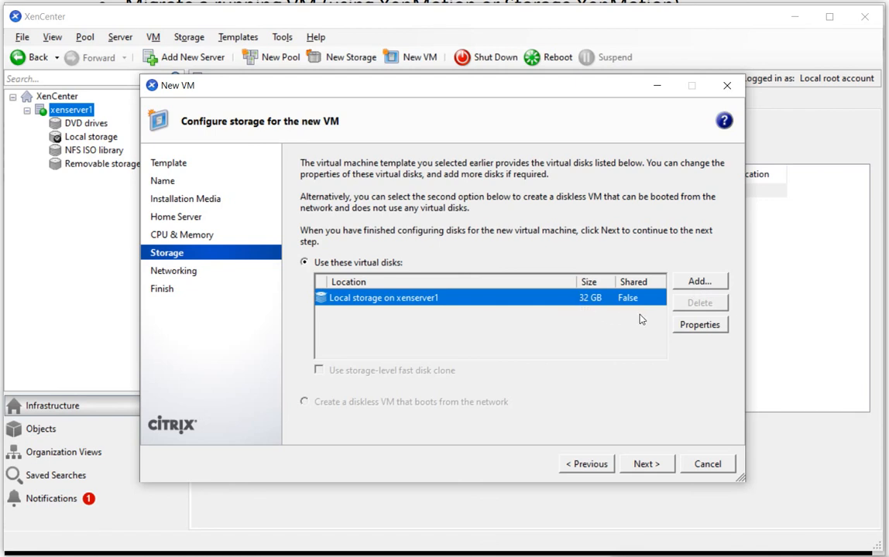
Try a 100 GB size for the VM's virtual disk on local storage, restoring it to 32 GB
left_click(682, 325)
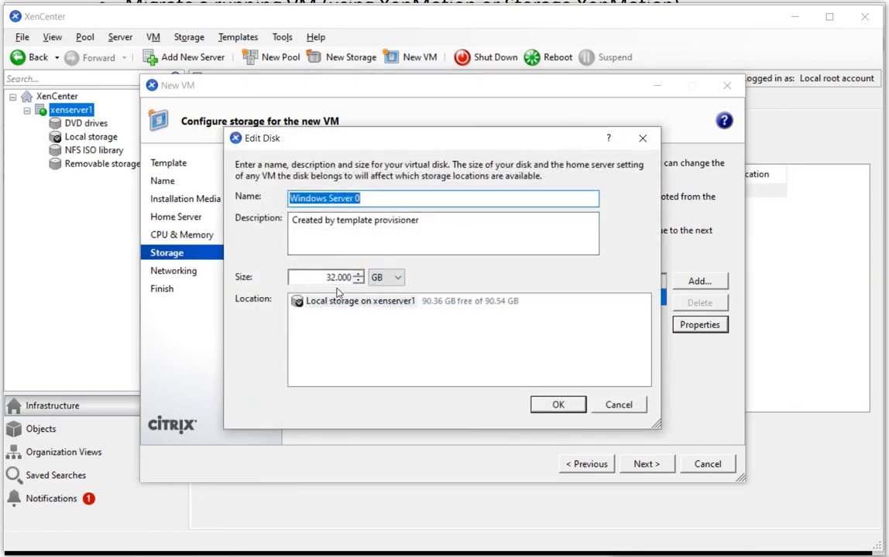
left_click_drag(318, 277, 426, 283)
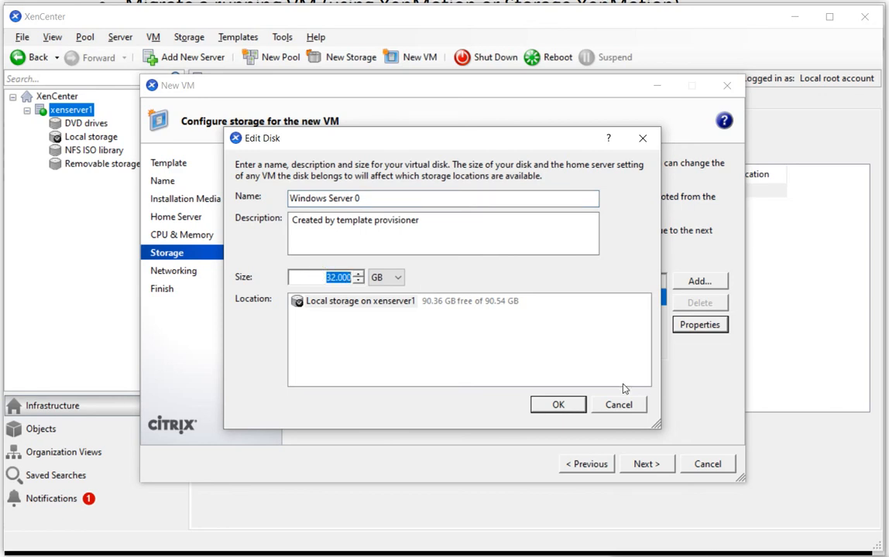
type("100")
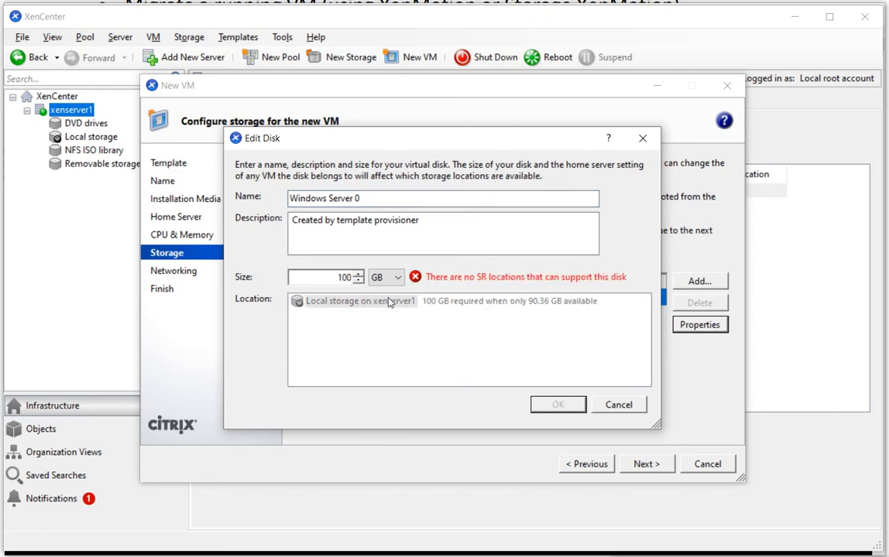
key("BackSpace")
key("BackSpace")
key("BackSpace")
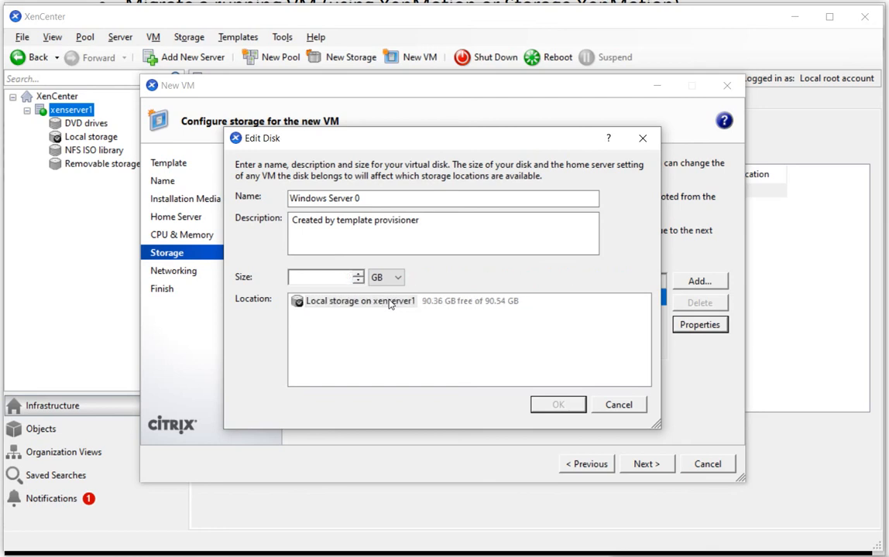
type("40")
key("BackSpace")
key("BackSpace")
type("32")
left_click(558, 409)
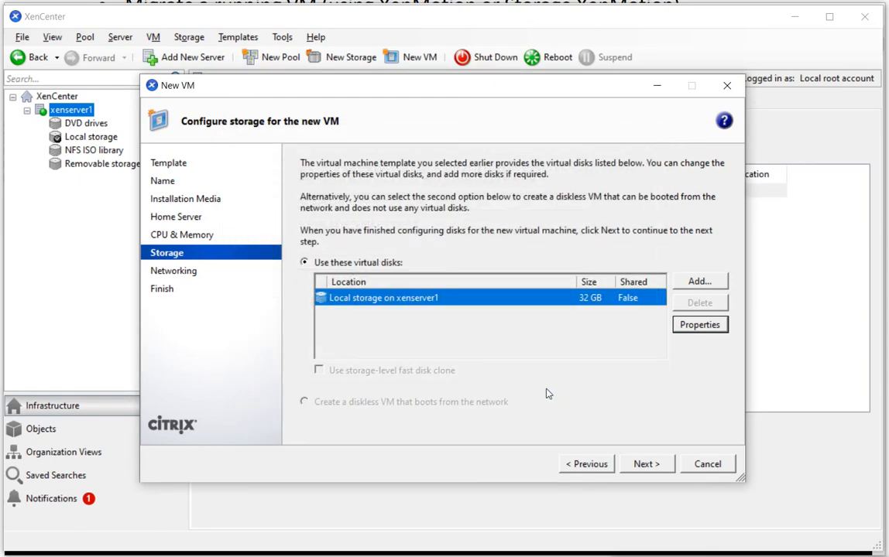
Accept the 32 GB disk and the default Network 0 interface, and create the VM with automatic start
left_click(647, 464)
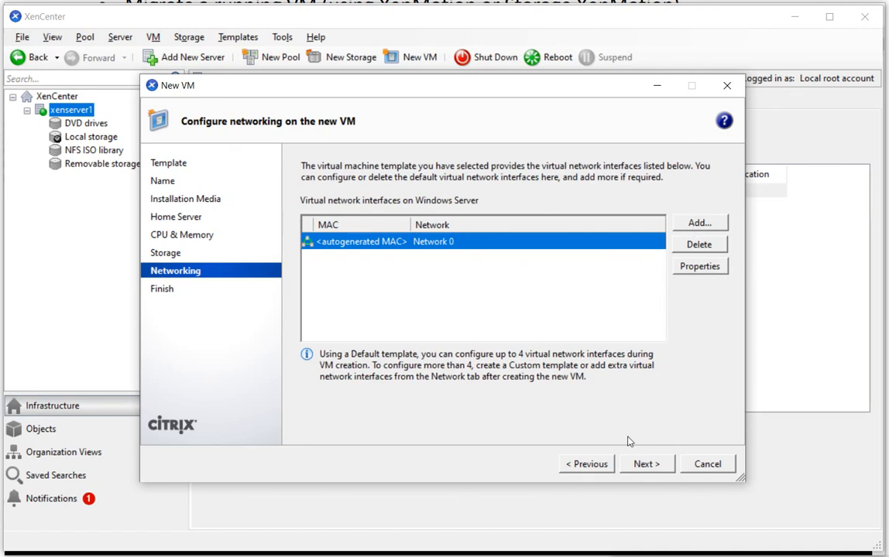
left_click(645, 465)
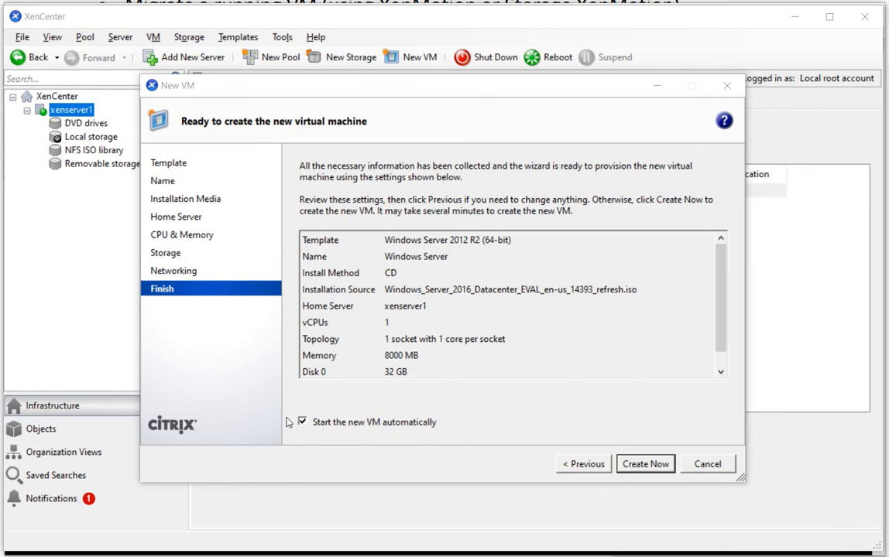
left_click(645, 465)
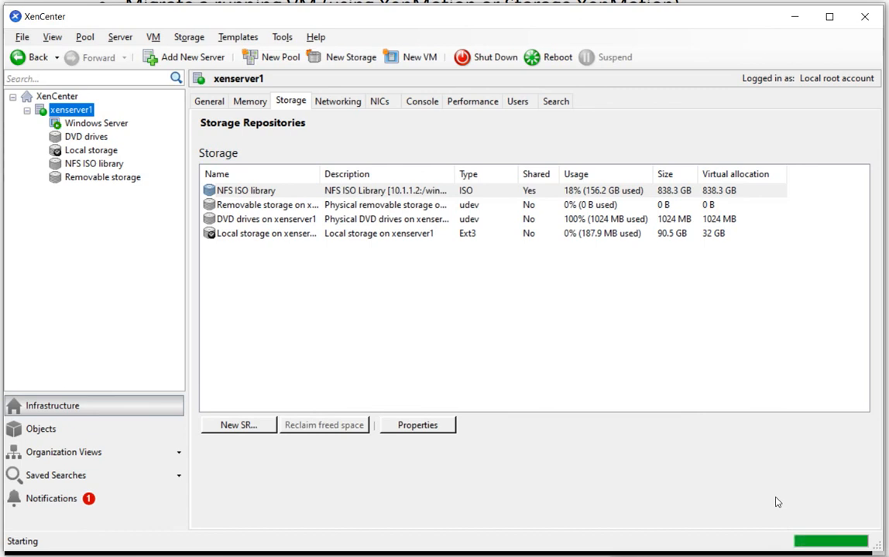
Review the Windows Server VM's general properties, boot options, CPUs and memory allocation
left_click(91, 124)
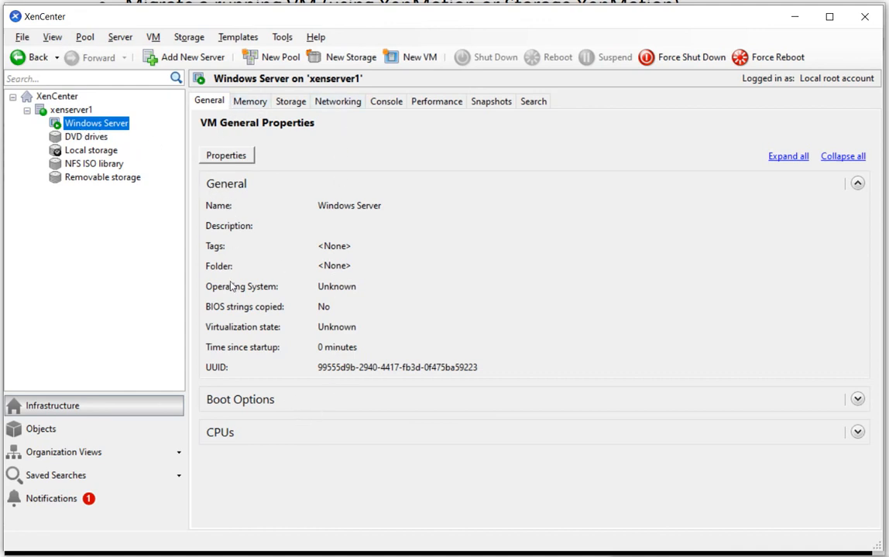
left_click(857, 399)
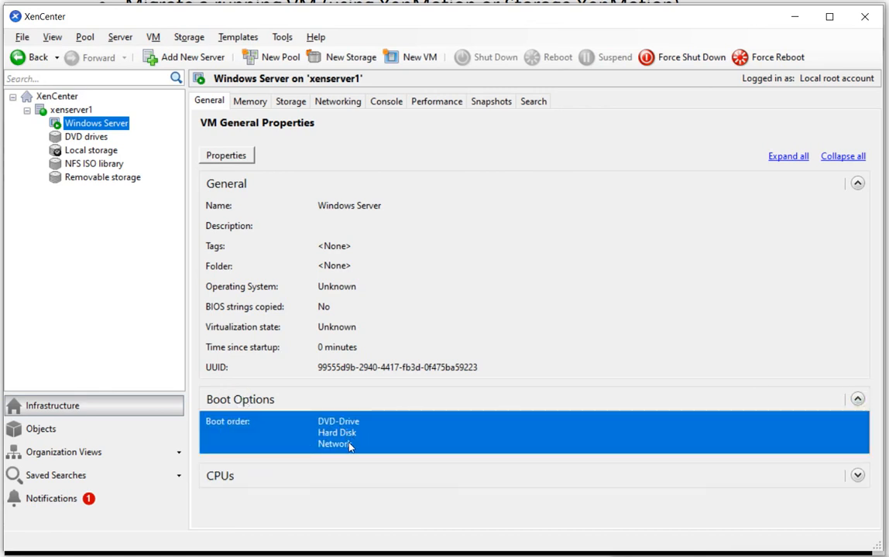
left_click(857, 477)
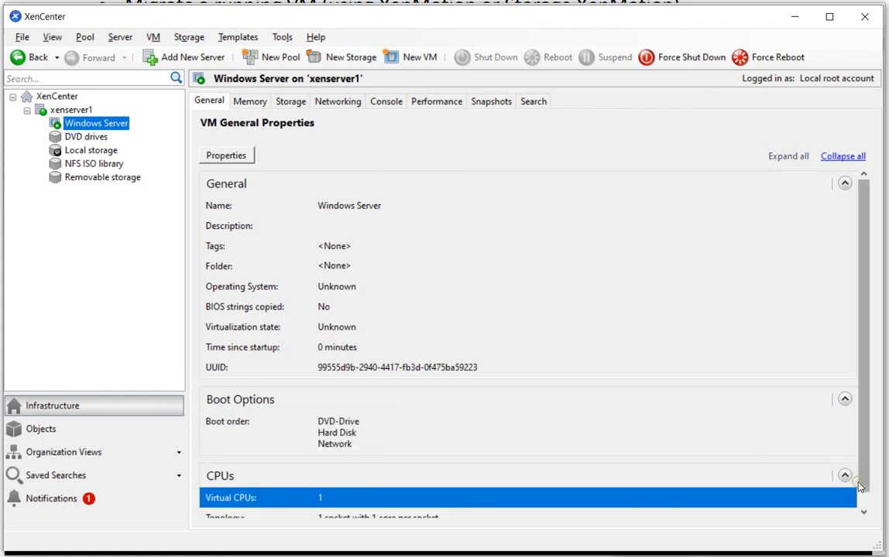
scroll(742, 482, "down", 1)
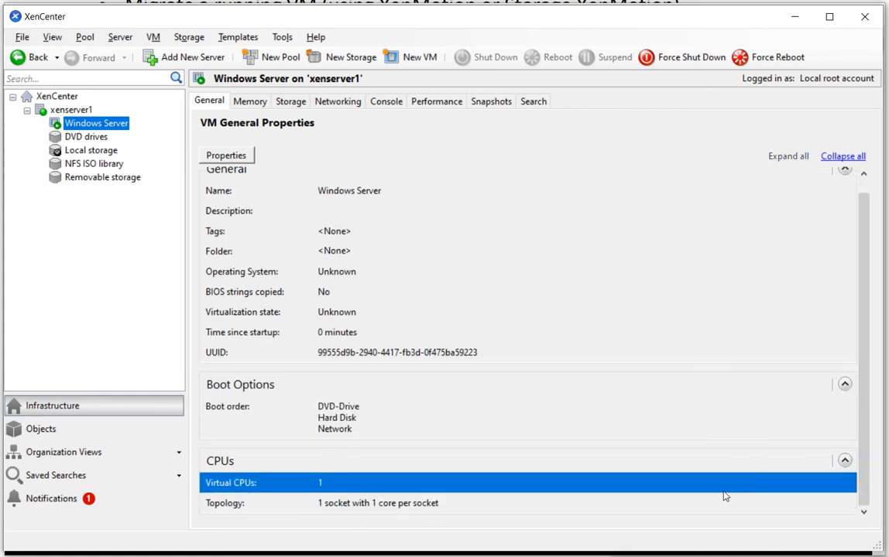
left_click(844, 462)
left_click(857, 401)
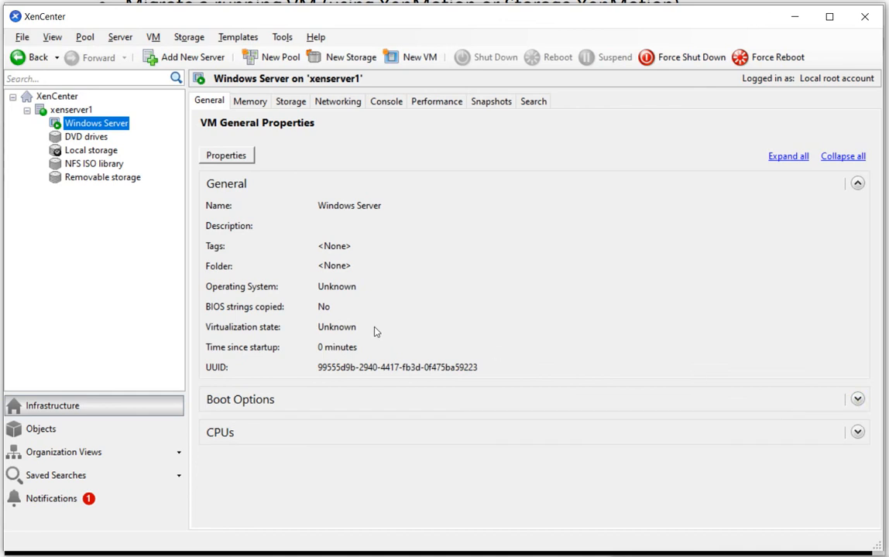
left_click(250, 103)
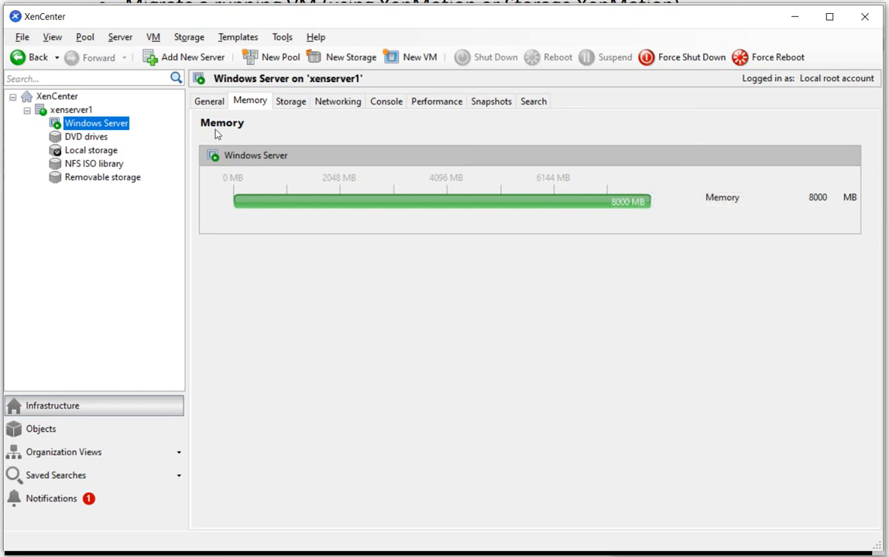
Review the Windows Server VM's virtual disks, network interfaces, console, performance graphs, snapshots and search overview
left_click(299, 105)
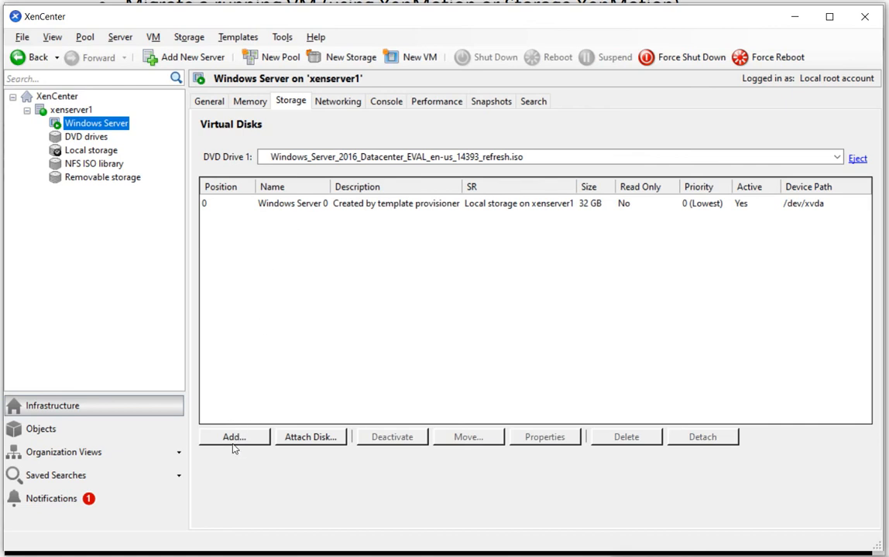
left_click(346, 103)
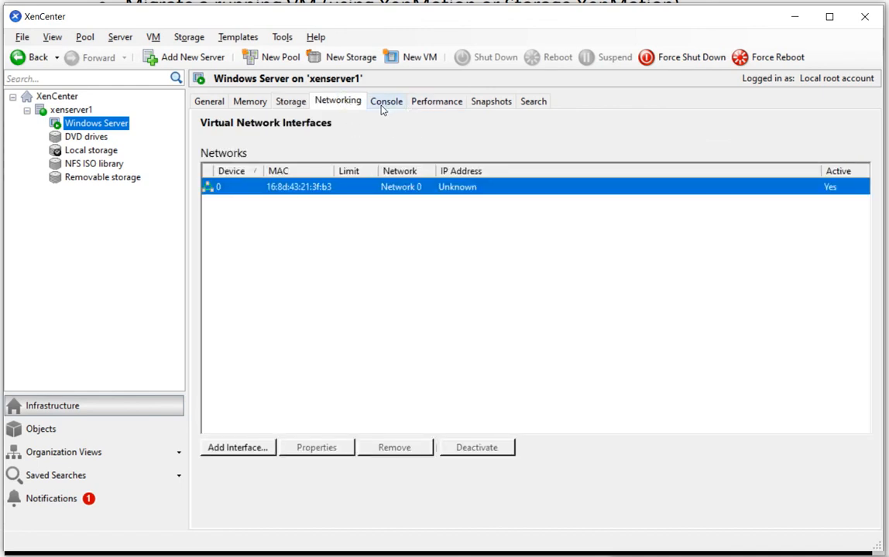
left_click(383, 107)
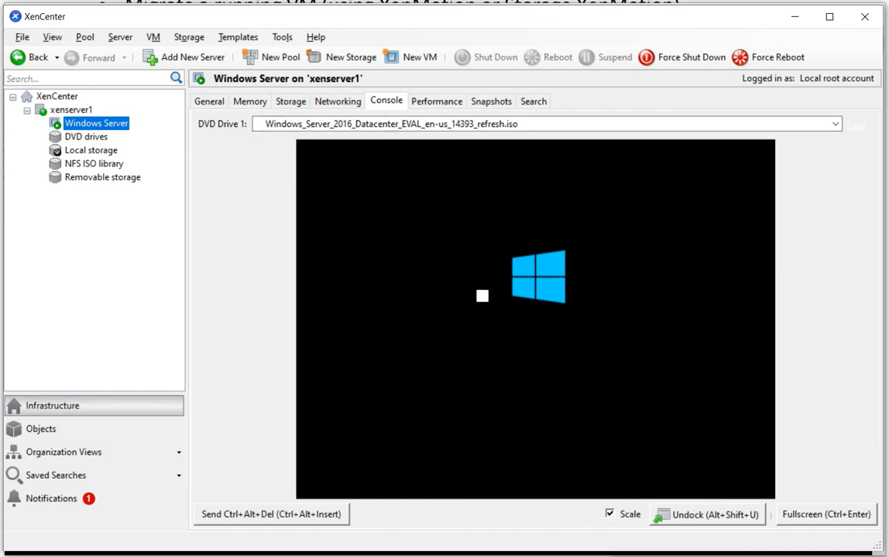
left_click(451, 107)
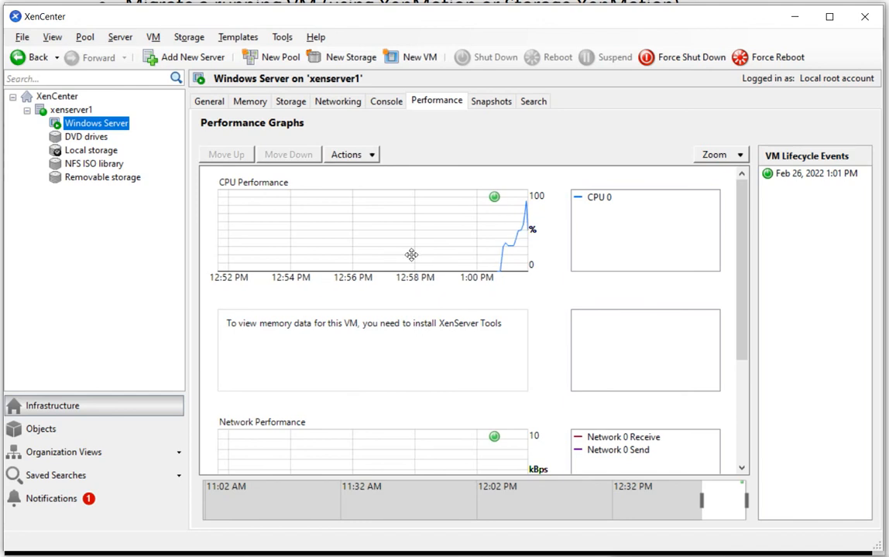
left_click(491, 104)
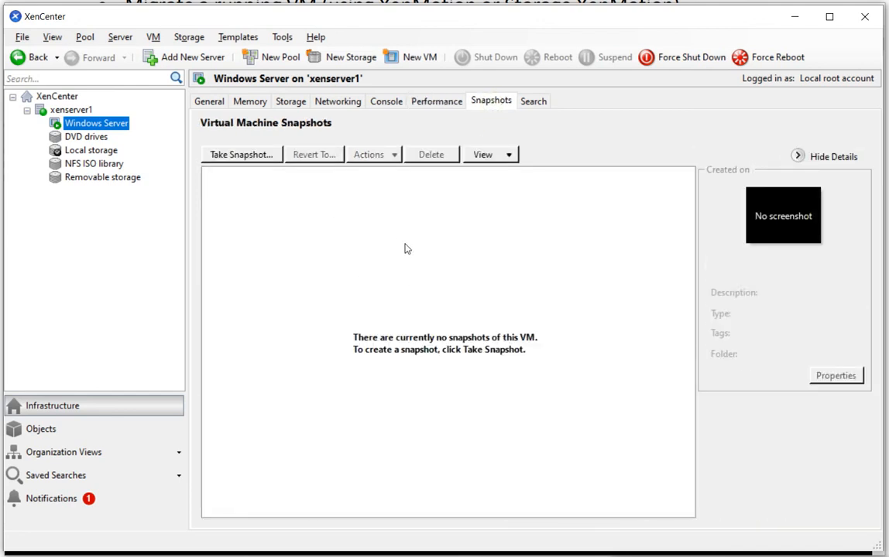
left_click(533, 101)
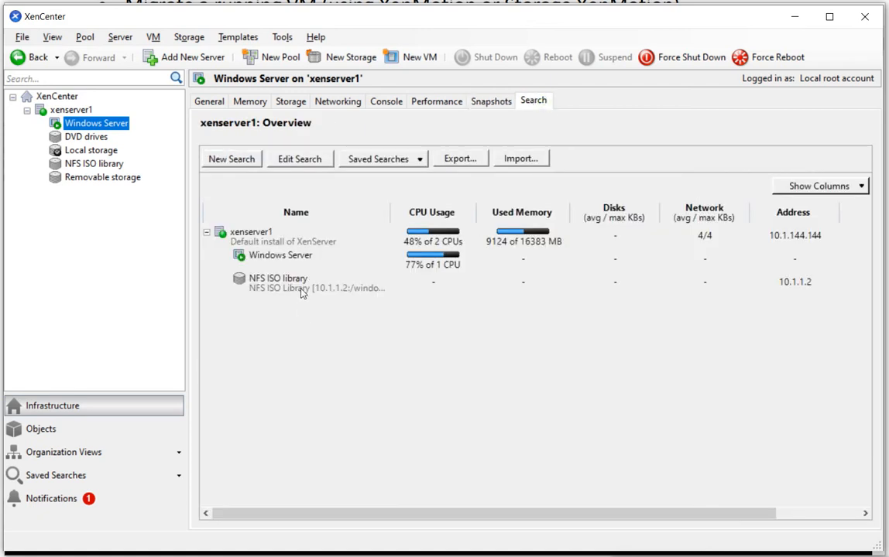
In the VM's console, start Windows Setup with default language settings, choose Windows Server 2016 Datacenter Evaluation (Desktop Experience) and accept the license terms
left_click(385, 101)
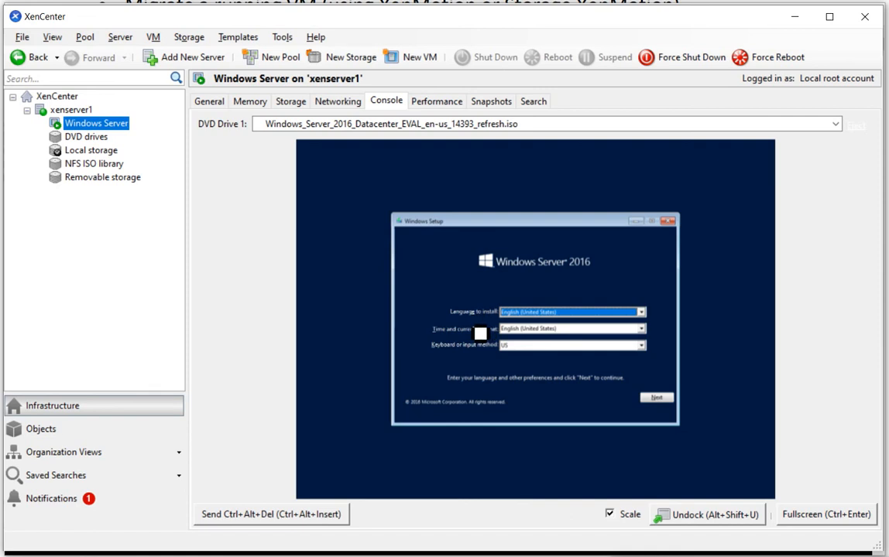
left_click(663, 398)
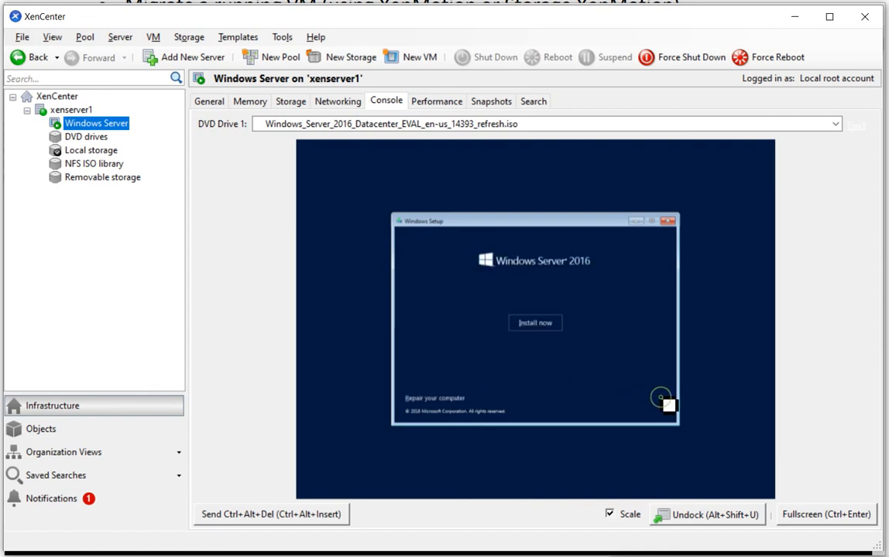
left_click(544, 334)
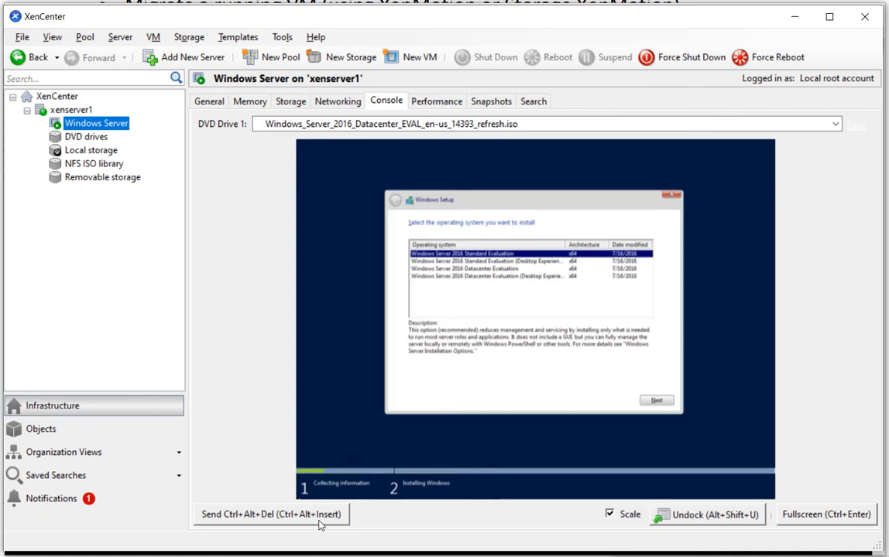
left_click(516, 276)
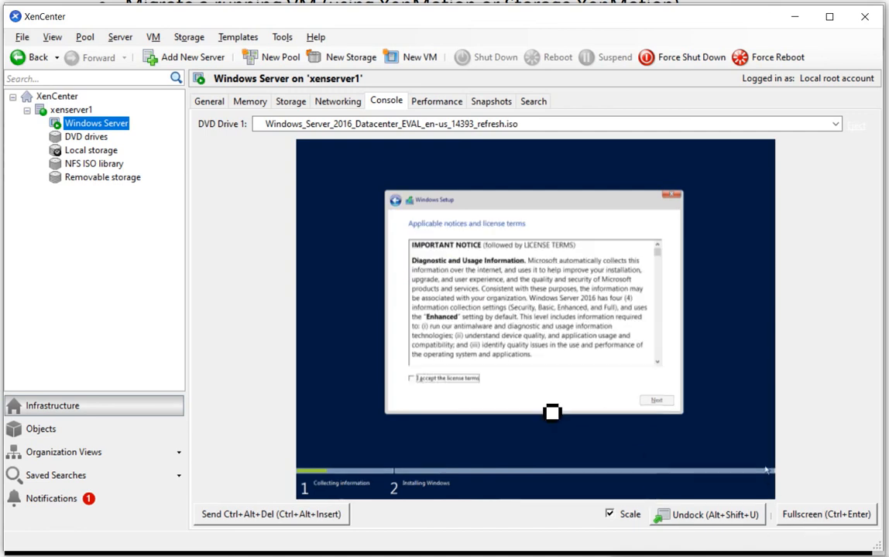
left_click(465, 379)
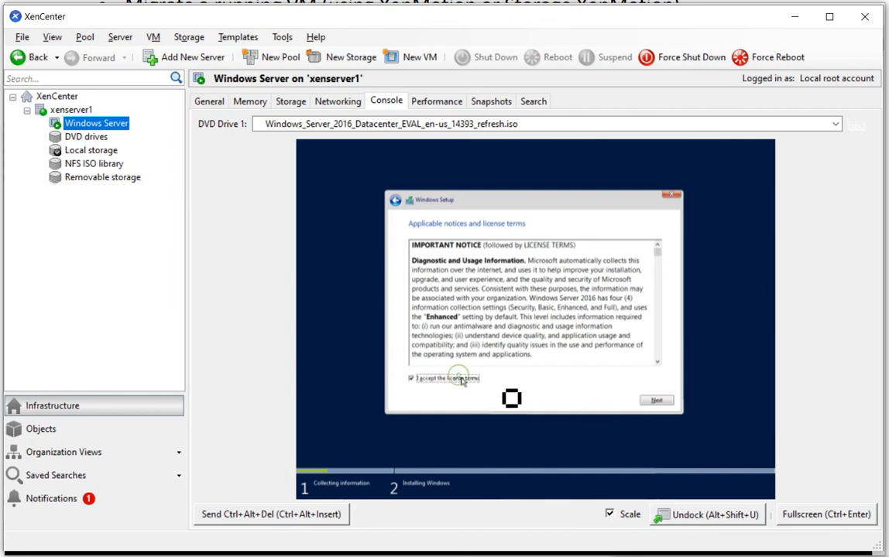
left_click(655, 402)
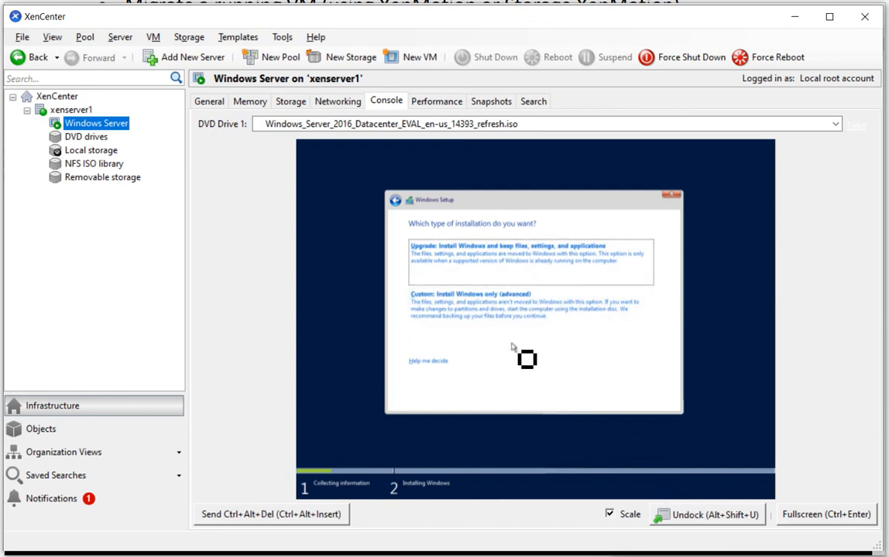
Try the VM console without scaling, restoring the scaled display
left_click(611, 517)
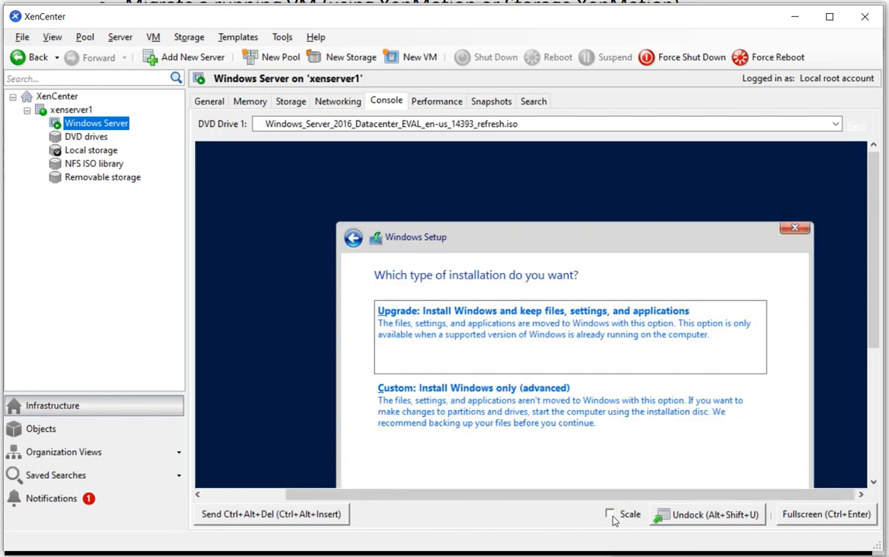
left_click(611, 516)
left_click(611, 516)
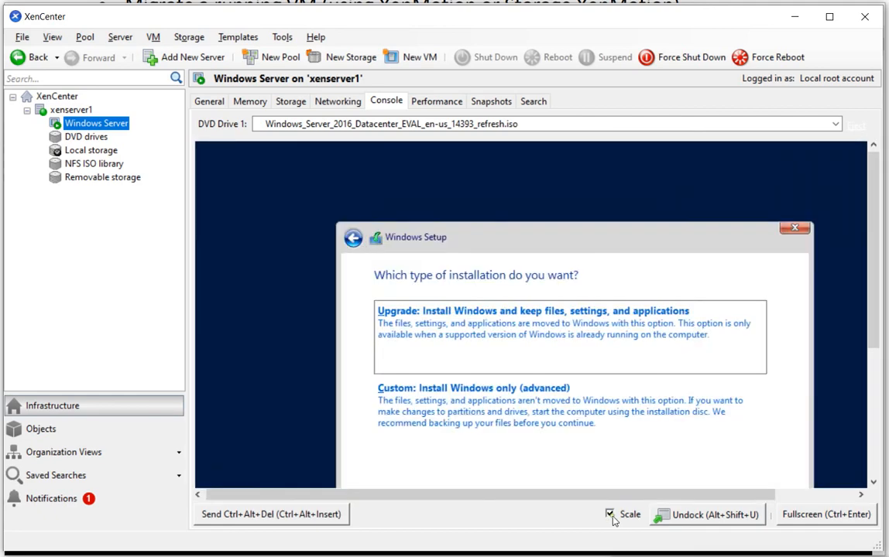
left_click(611, 517)
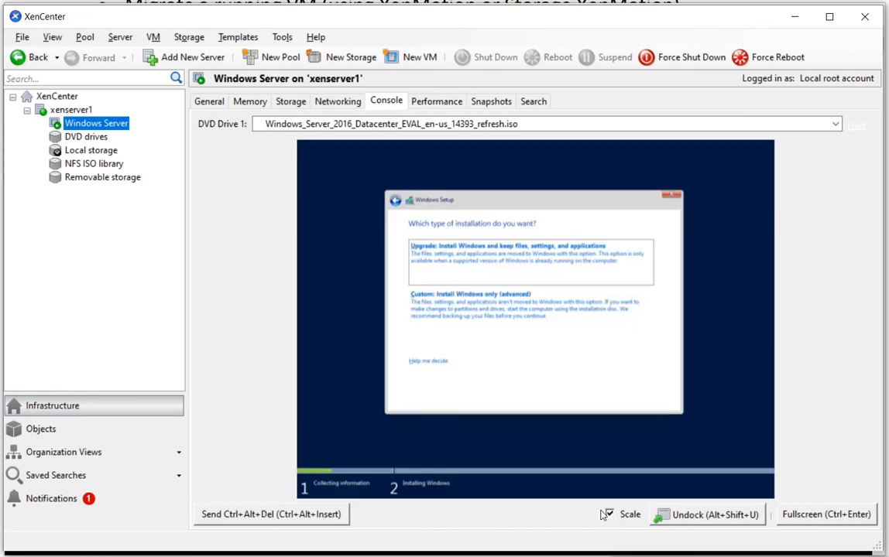
Undock the VM console into a separate window and reattach it to XenCenter
left_click(693, 517)
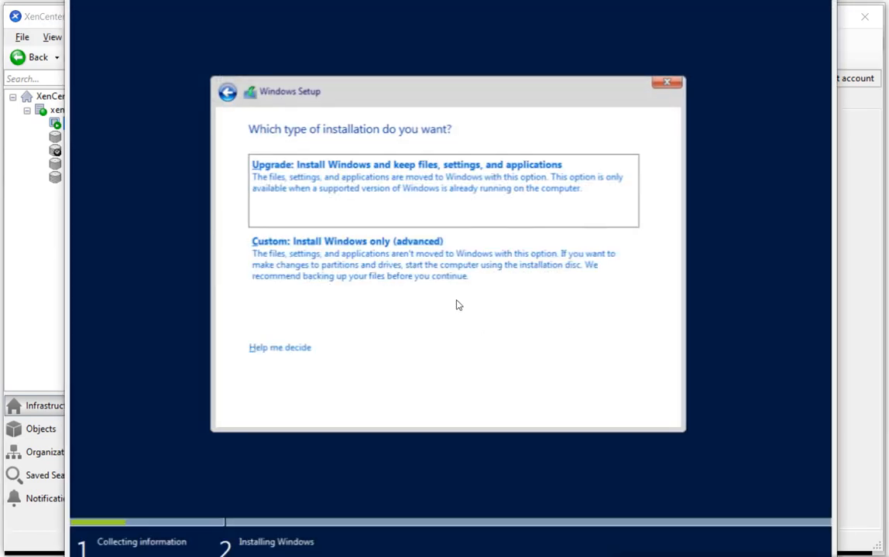
left_click(858, 377)
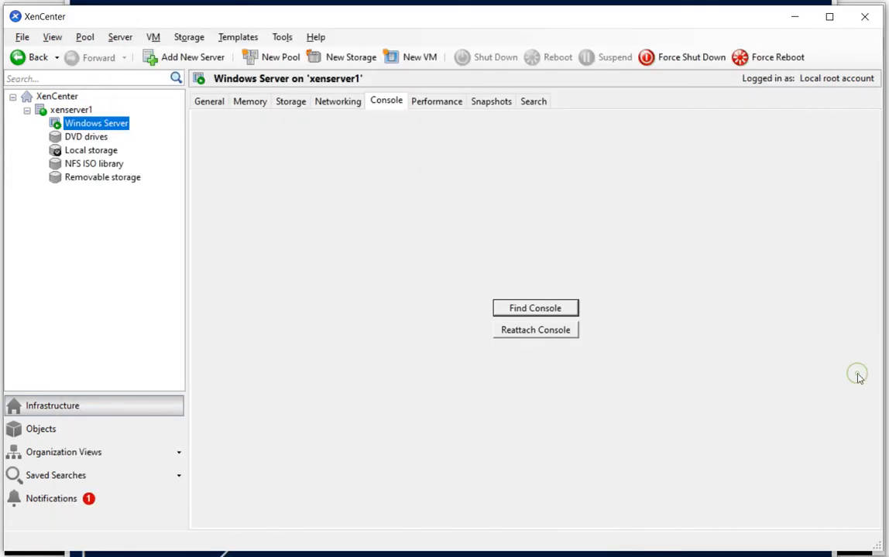
left_click(535, 330)
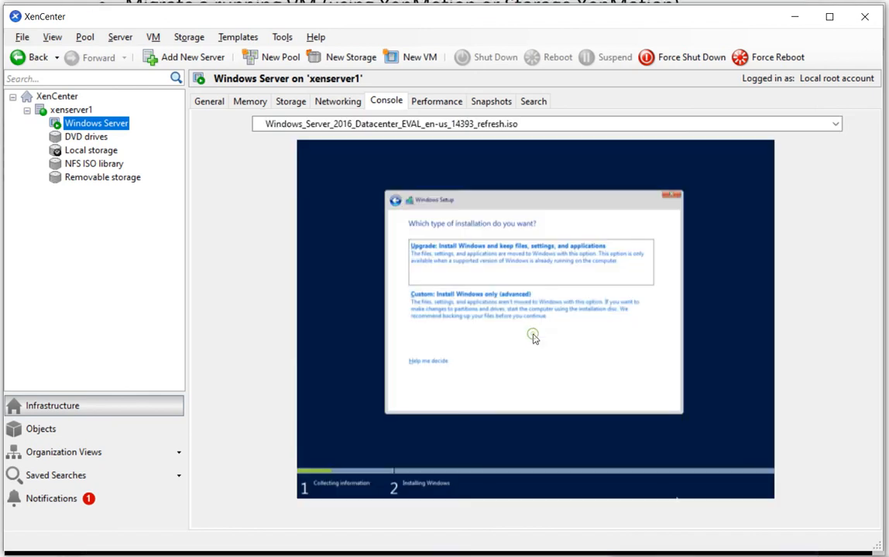
Choose the custom Windows-only installation and start installing on Drive 0 Unallocated Space
left_click(487, 310)
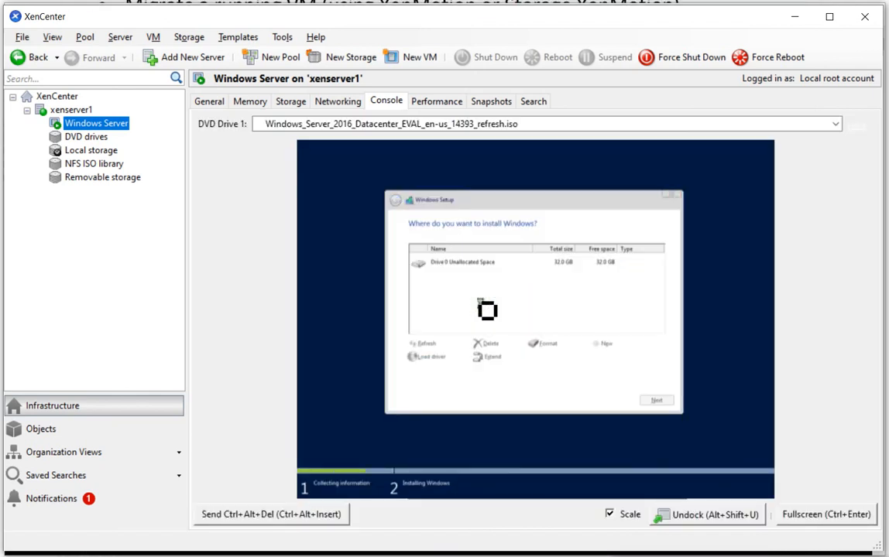
left_click(657, 400)
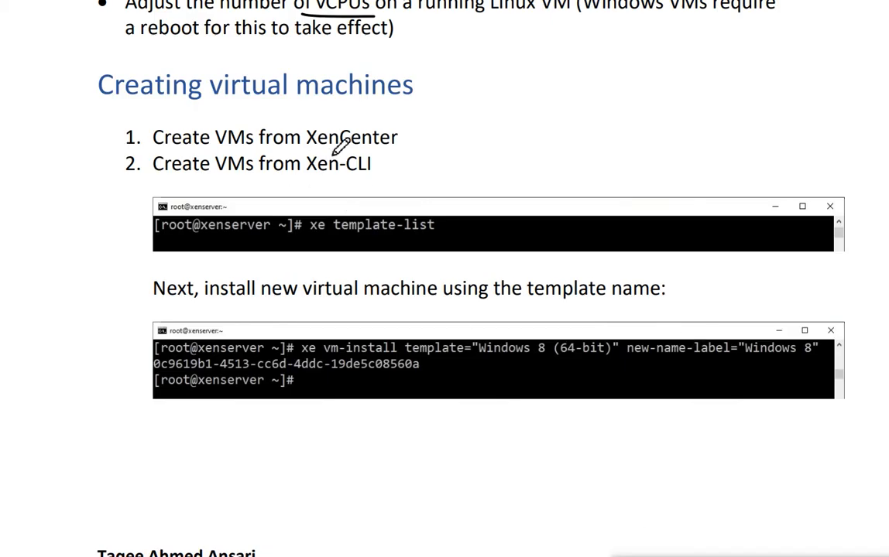
In the Creating virtual machines notes, underline Xen-CLI and draw pen strokes beside XenCenter and Xen-CLI
left_click_drag(313, 177, 384, 177)
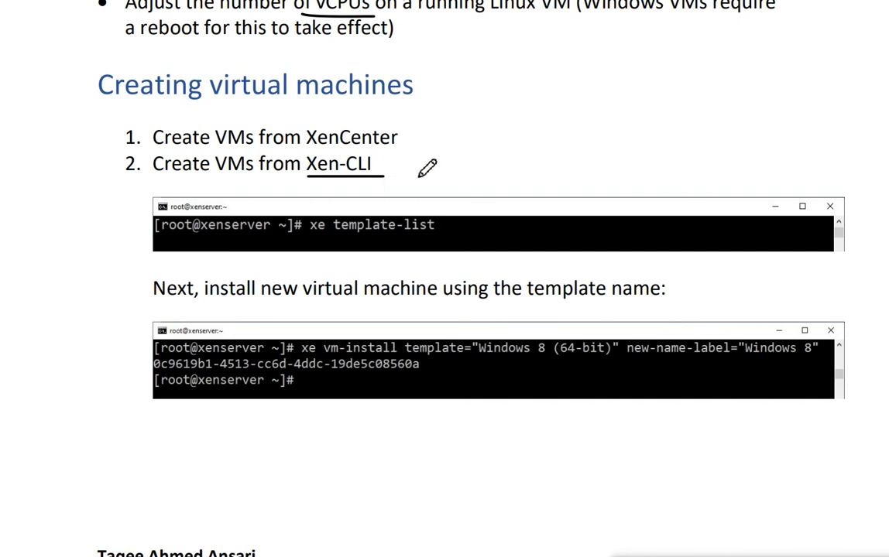
left_click_drag(398, 143, 435, 138)
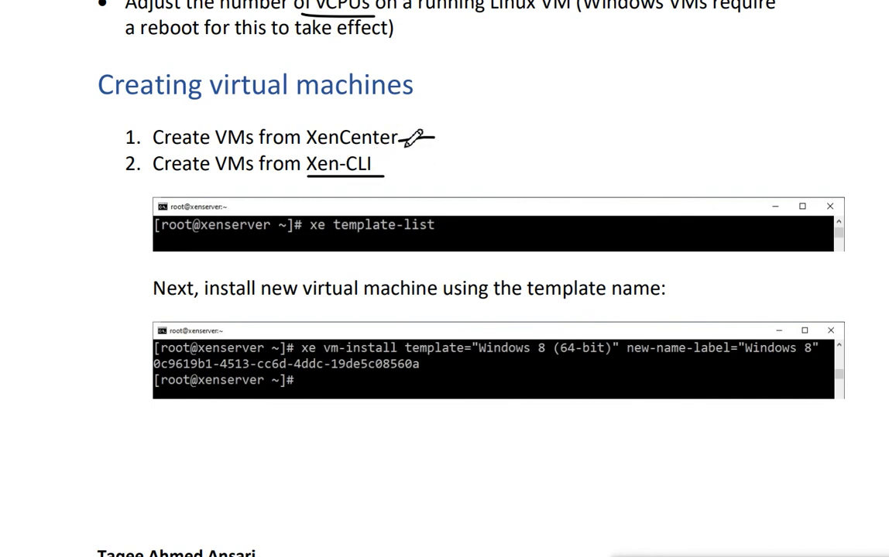
left_click_drag(398, 142, 444, 132)
left_click_drag(402, 142, 460, 115)
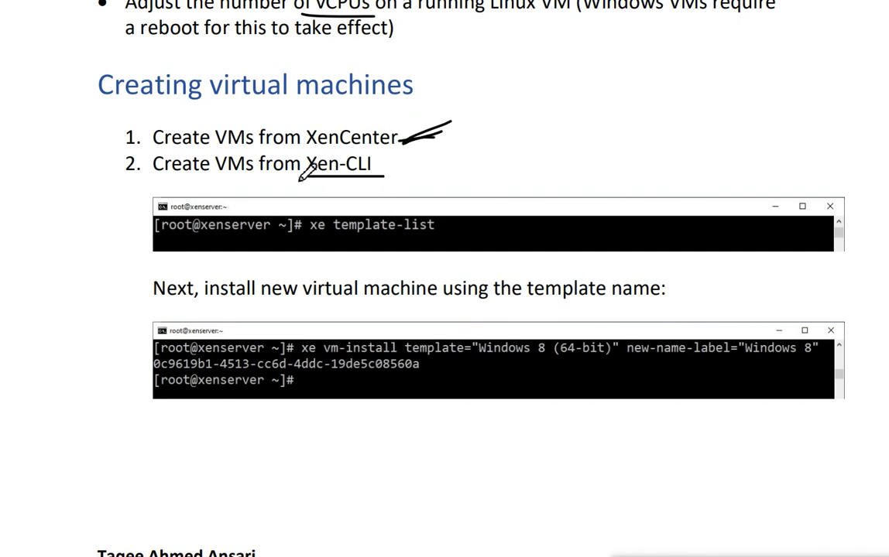
mouse_move(301, 176)
left_mouse_down()
mouse_move(392, 183)
mouse_move(293, 181)
mouse_move(373, 181)
left_mouse_up()
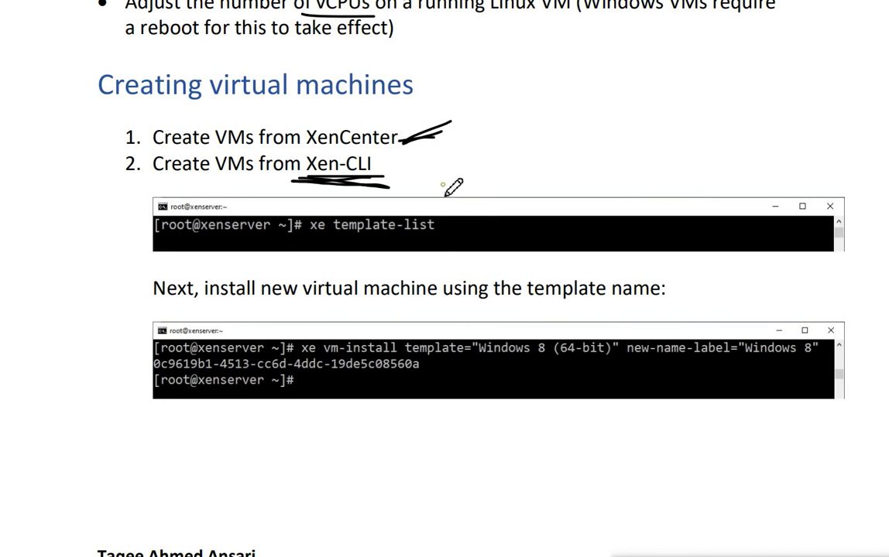
mouse_move(442, 185)
left_mouse_down()
mouse_move(455, 191)
mouse_move(486, 174)
left_mouse_up()
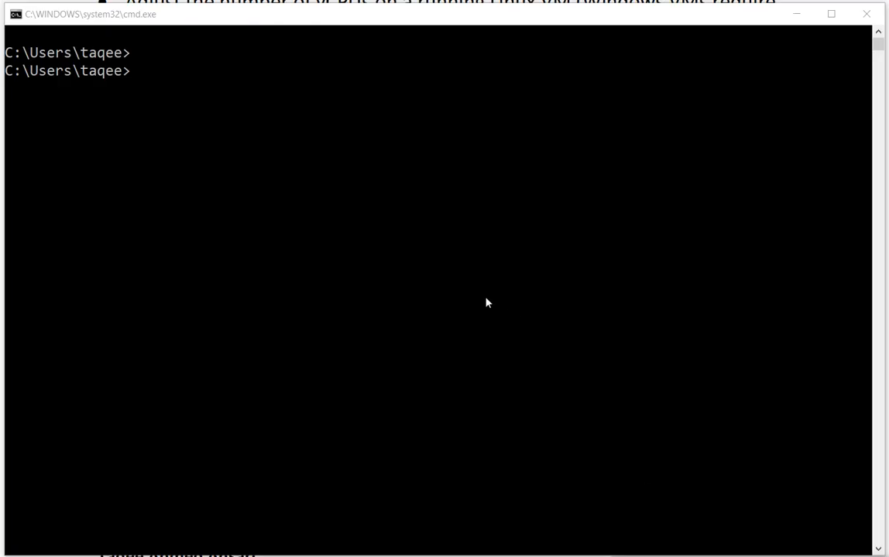
Switch to the Windows Command Prompt and start an SSH connection to 10.1.144.144 with the login root
left_click(487, 302)
key("Return")
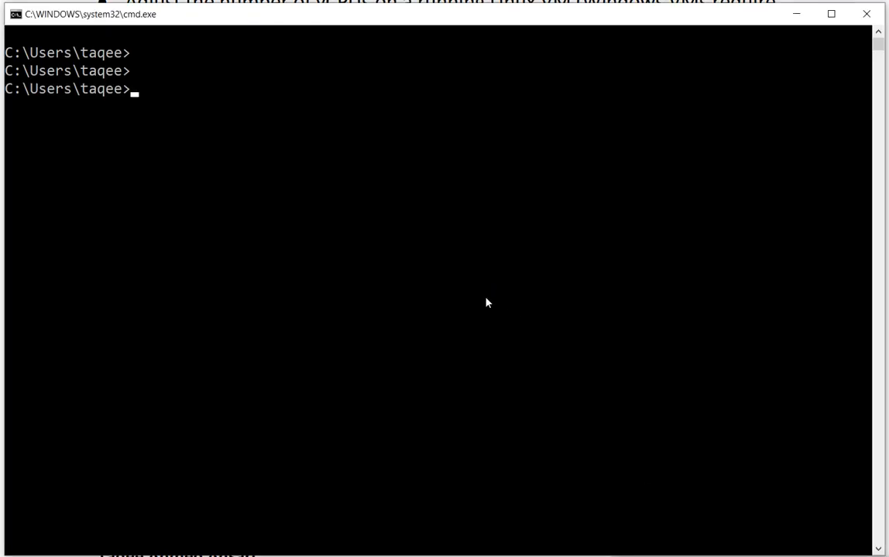
type("ssh -l root ")
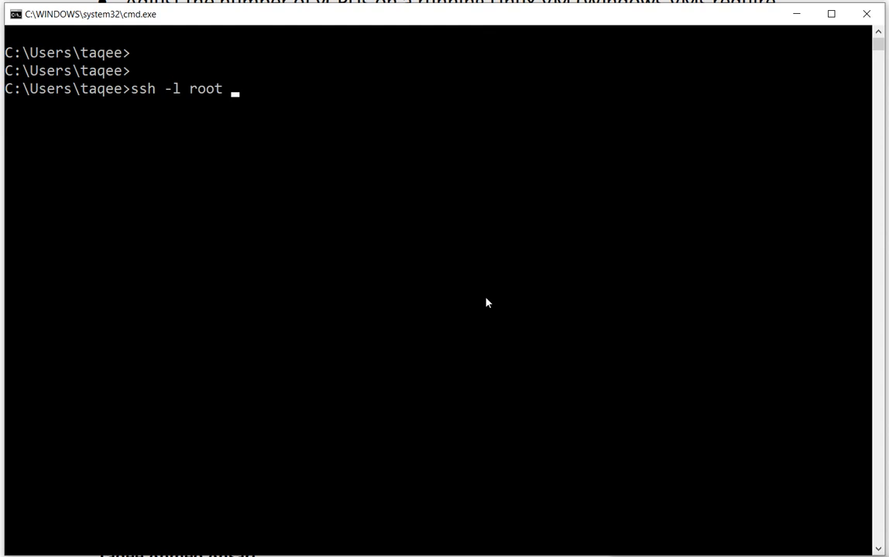
type("10.1.144")
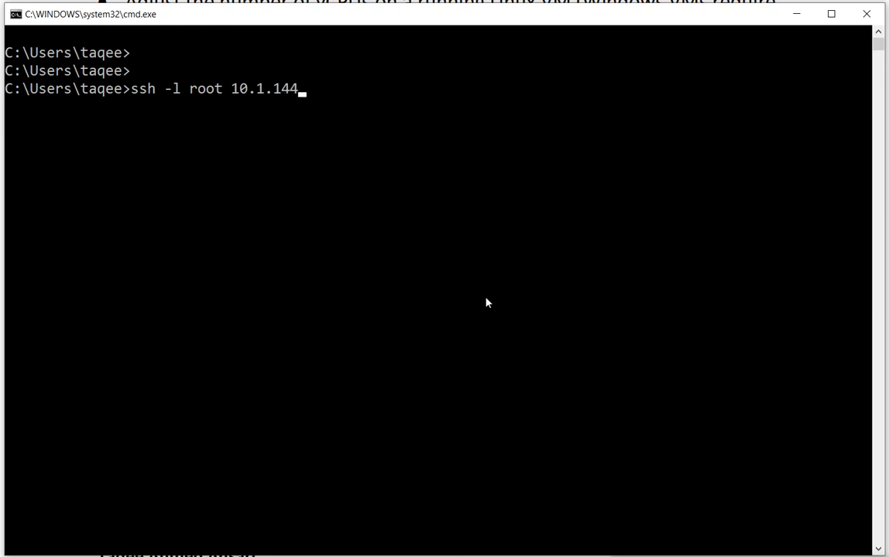
type(".144")
key("Return")
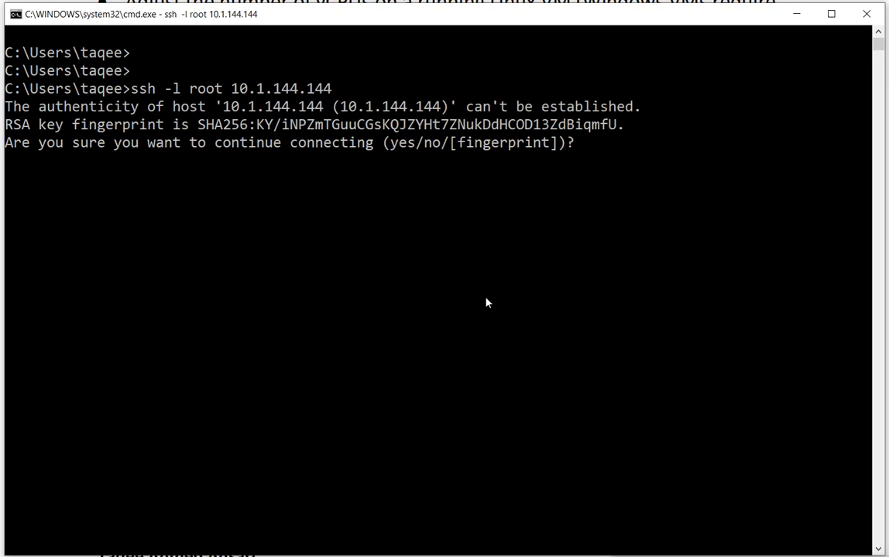
Accept the server's host key with yes and log in by entering the root account password
type("yes")
key("Return")
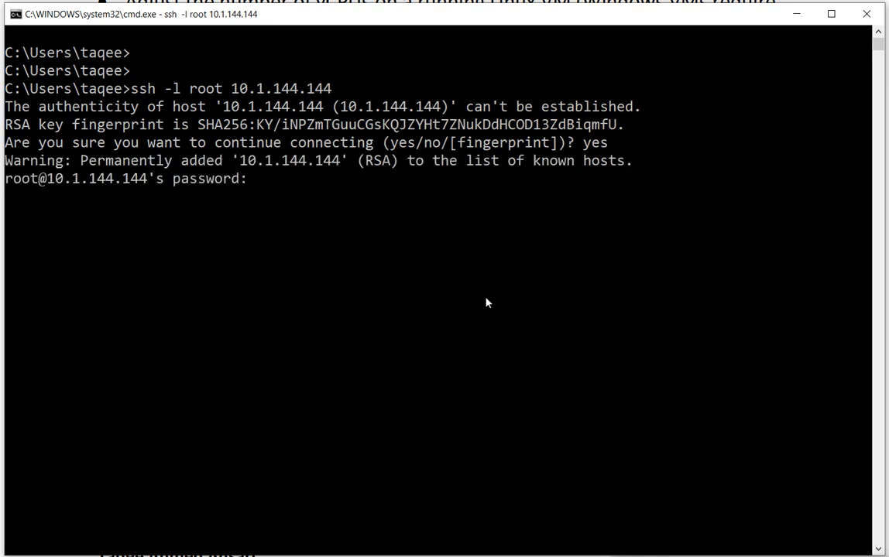
key("Return")
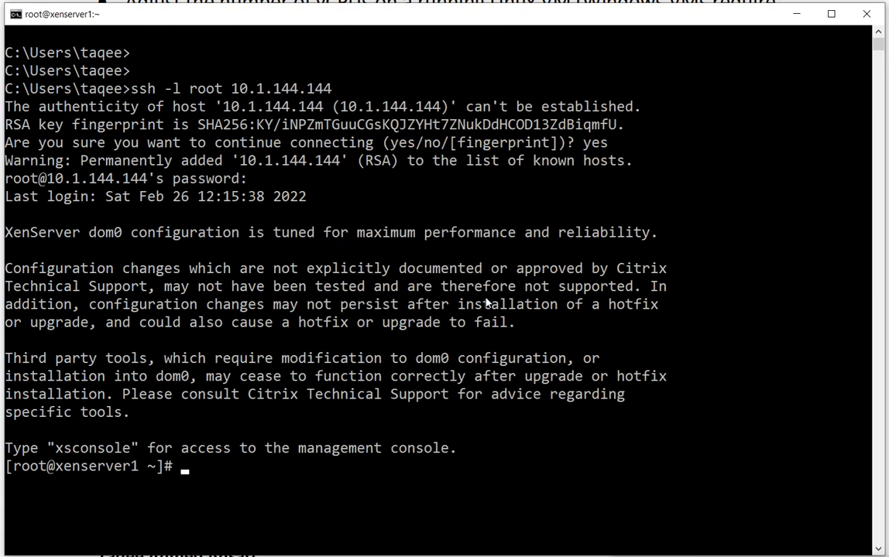
key("Return")
key("Return")
key("Return")
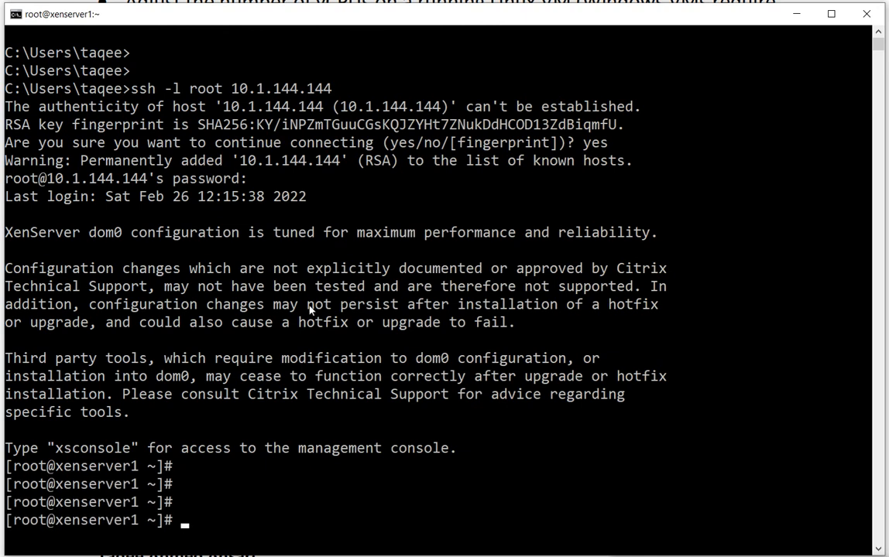
left_click_drag(34, 520, 159, 521)
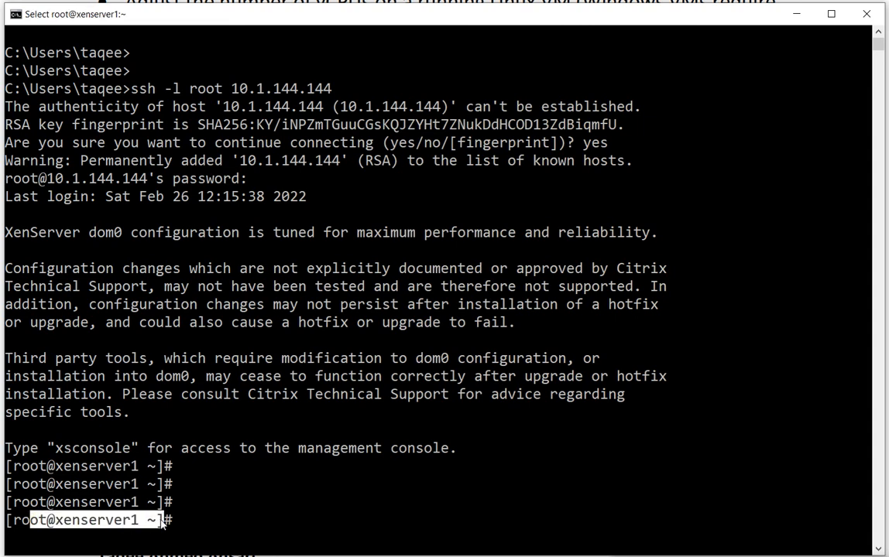
left_click(235, 520)
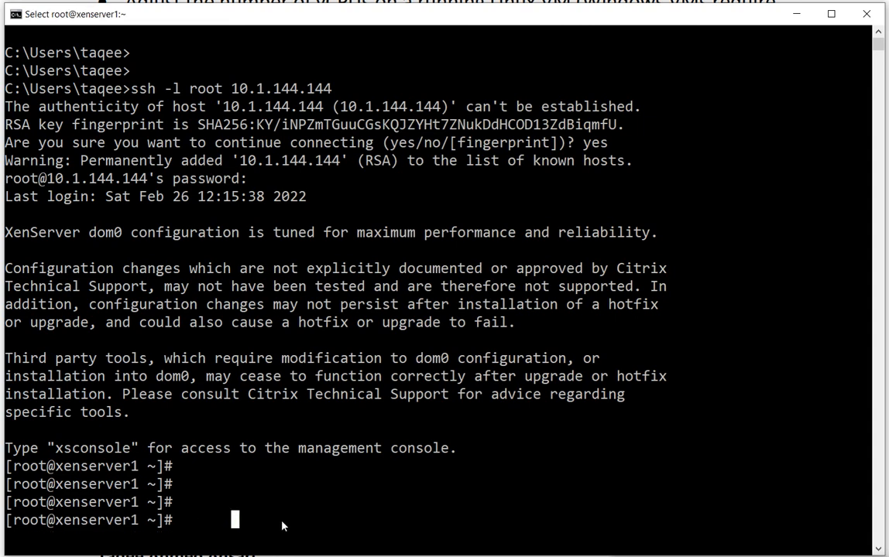
key("Return")
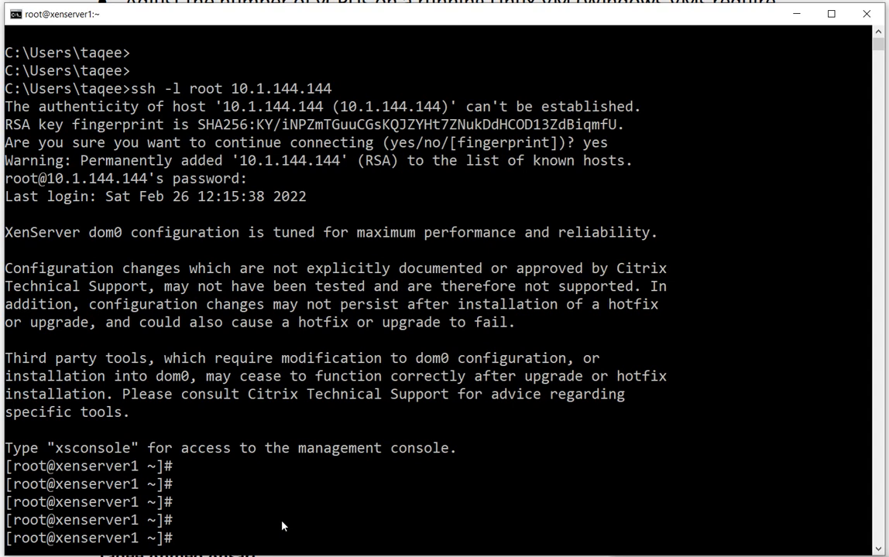
Clear the terminal screen and list the contents of root's home directory with ls
key("ctrl+l")
key("Return")
key("Return")
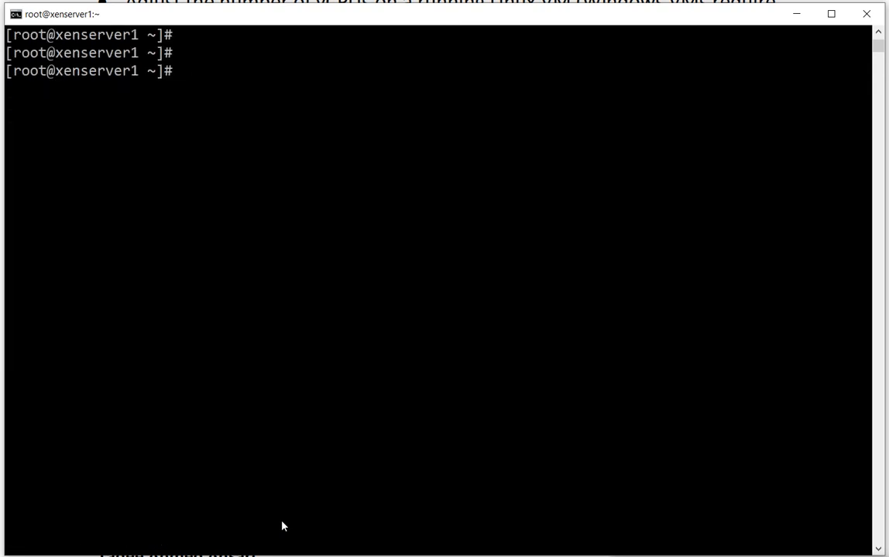
key("Return")
key("Return")
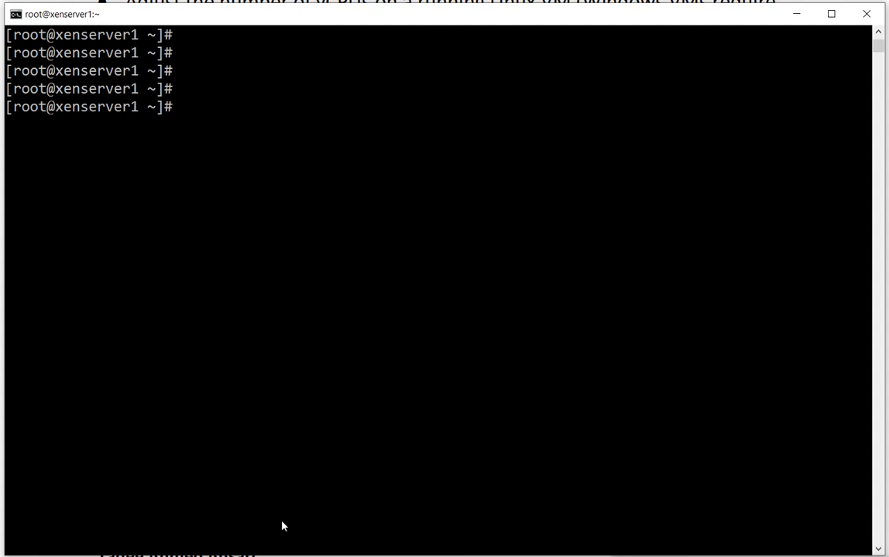
key("Return")
key("Return")
type("ls")
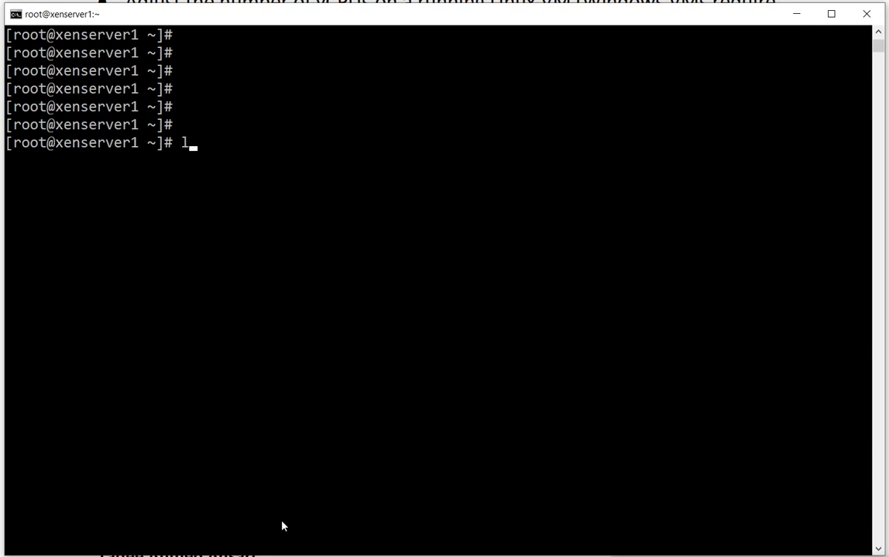
key("Return")
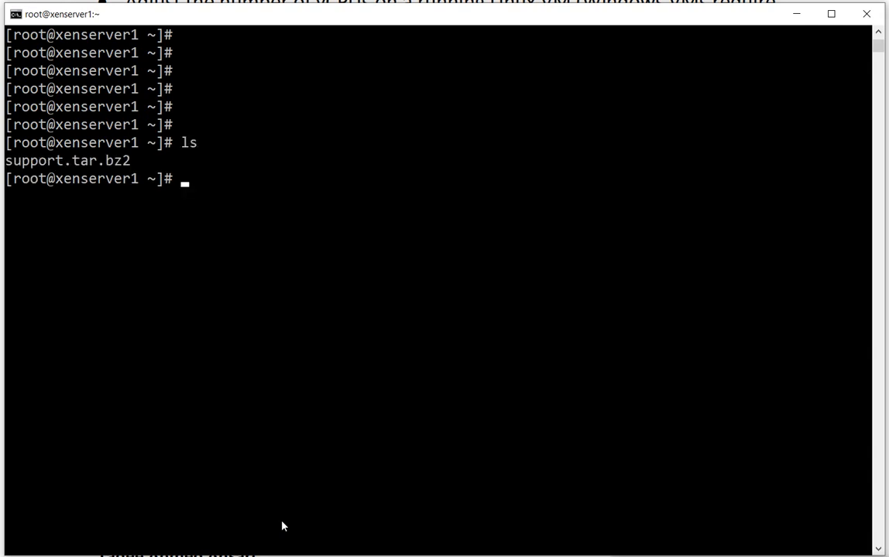
key("Return")
key("Return")
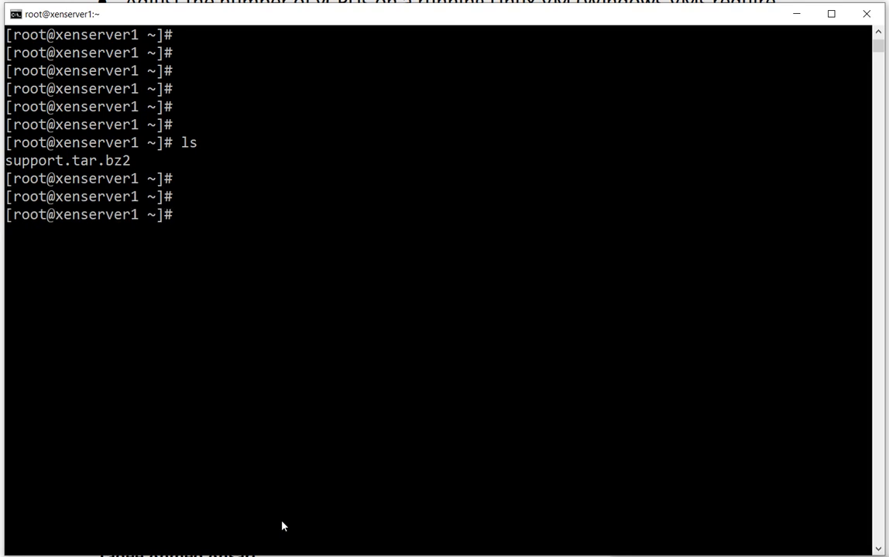
Clear the terminal and list all available VM templates by running xe template-list
key("ctrl+l")
key("Return")
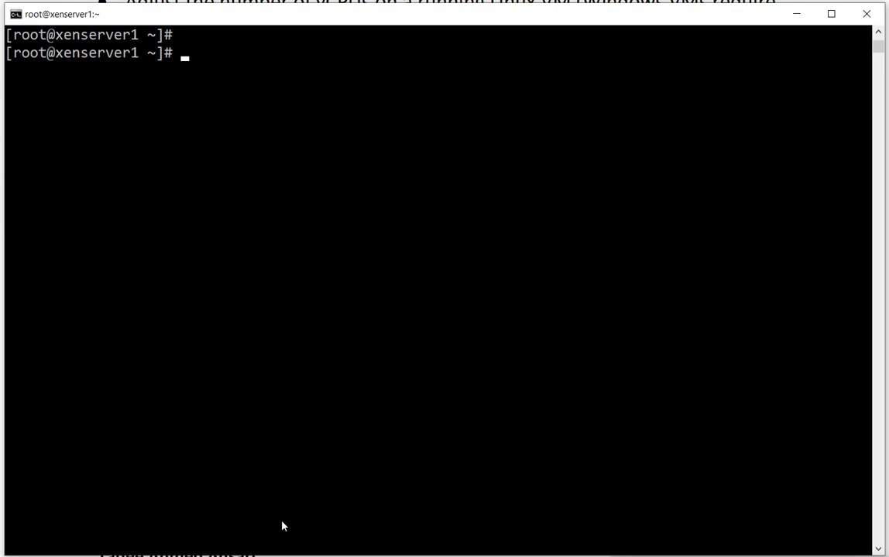
type("xe")
type("templ")
key("Tab")
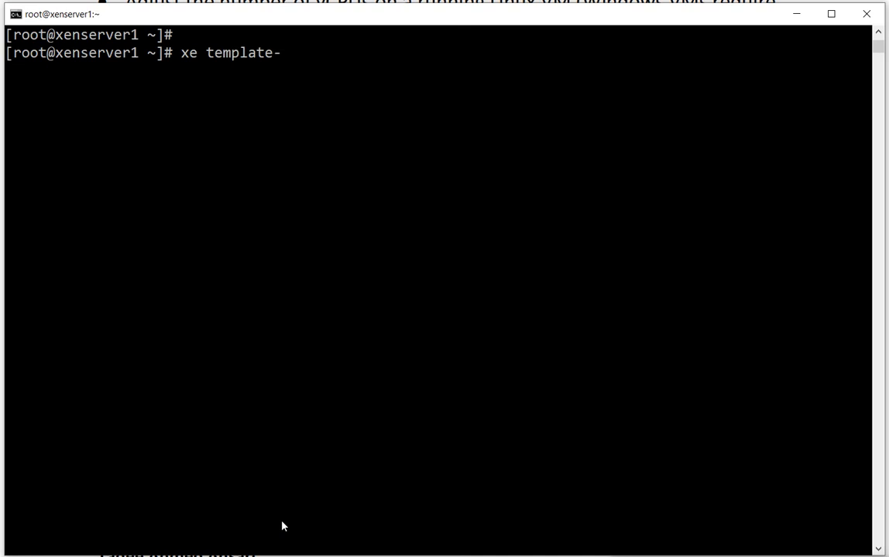
type("list")
key("Return")
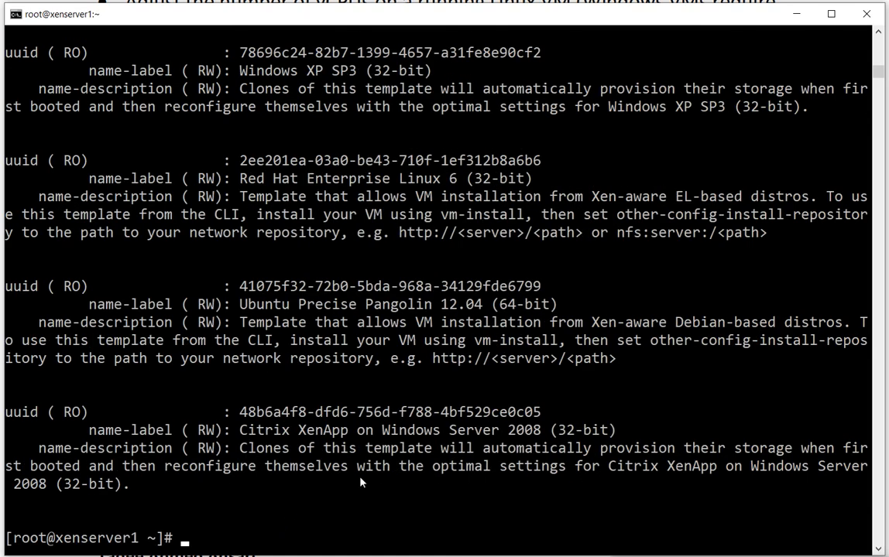
Look through the template list, highlighting the name-label entries of various Windows and Linux templates
left_click_drag(241, 428, 470, 430)
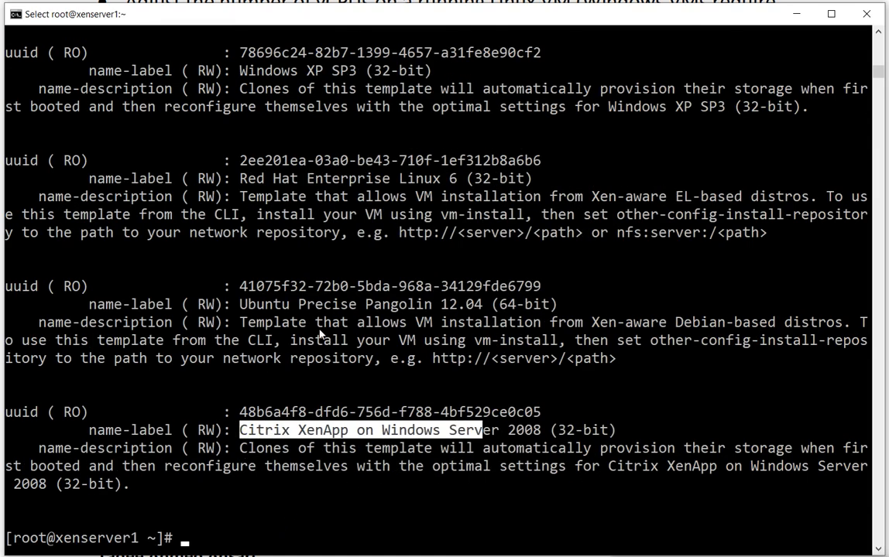
left_click_drag(240, 305, 382, 305)
scroll(375, 316, "up", 3)
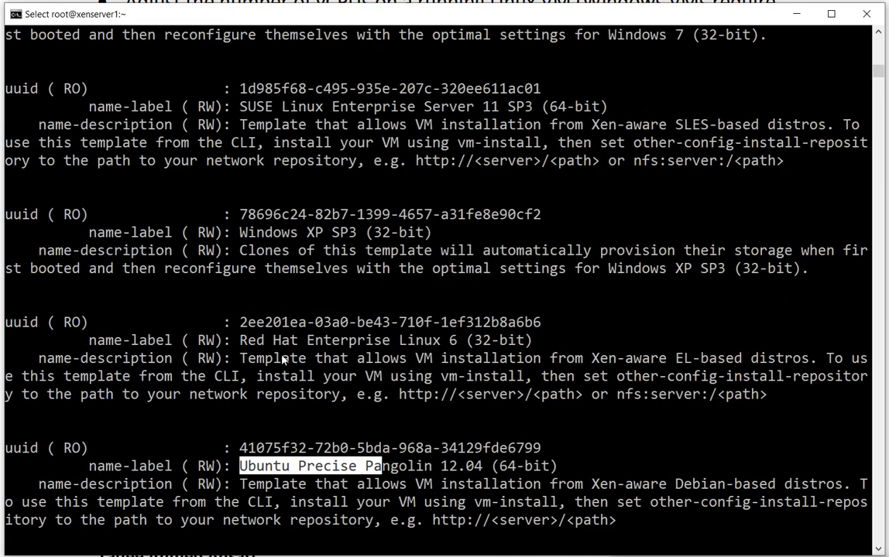
left_click_drag(256, 340, 347, 340)
scroll(331, 361, "up", 4)
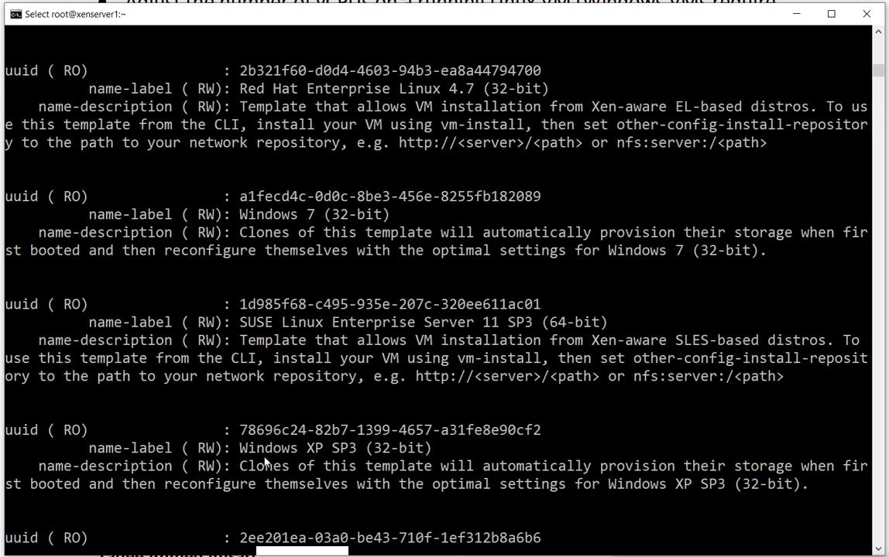
left_click_drag(260, 448, 359, 448)
left_click_drag(251, 323, 314, 325)
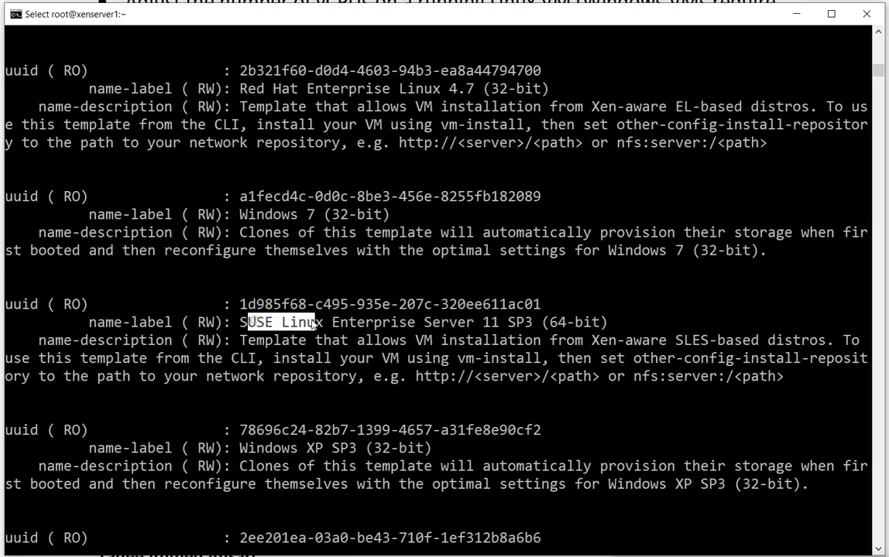
left_click_drag(264, 215, 322, 215)
scroll(332, 361, "up", 3)
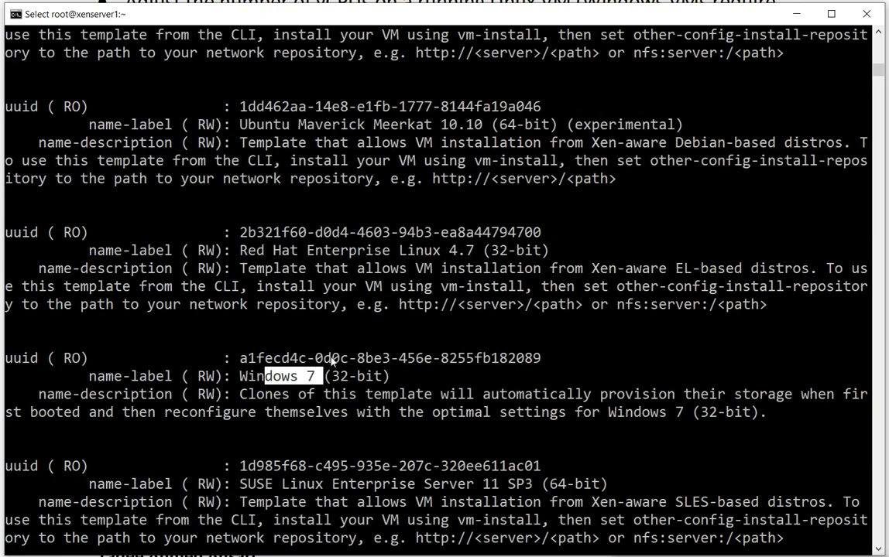
scroll(356, 318, "up", 19)
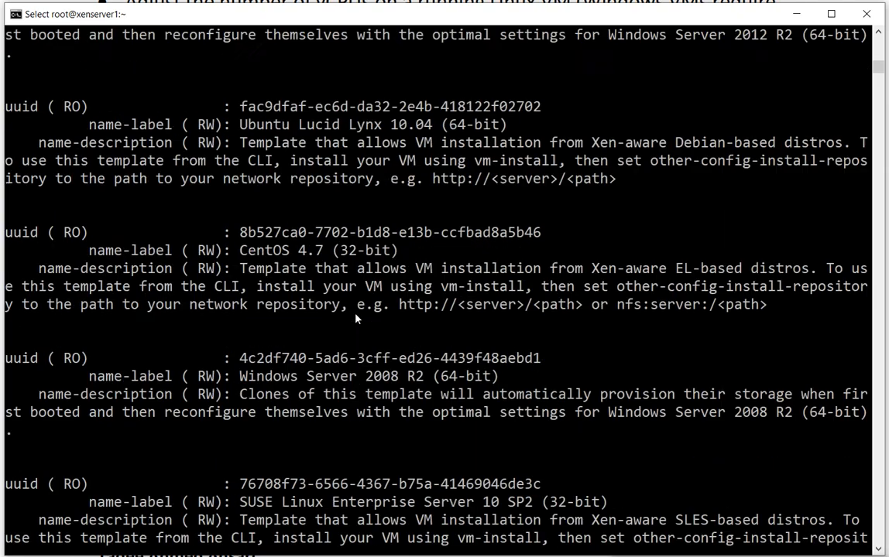
scroll(356, 318, "up", 5)
scroll(357, 317, "down", 20)
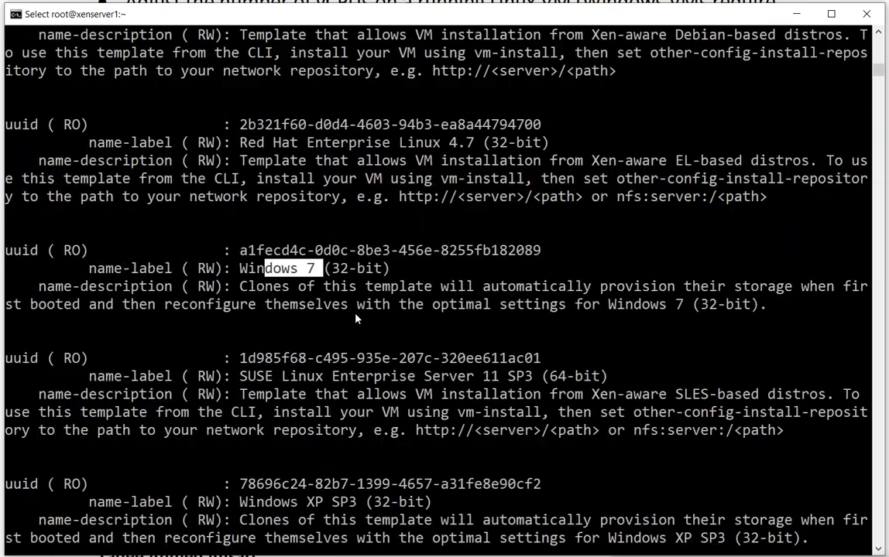
scroll(356, 318, "down", 6)
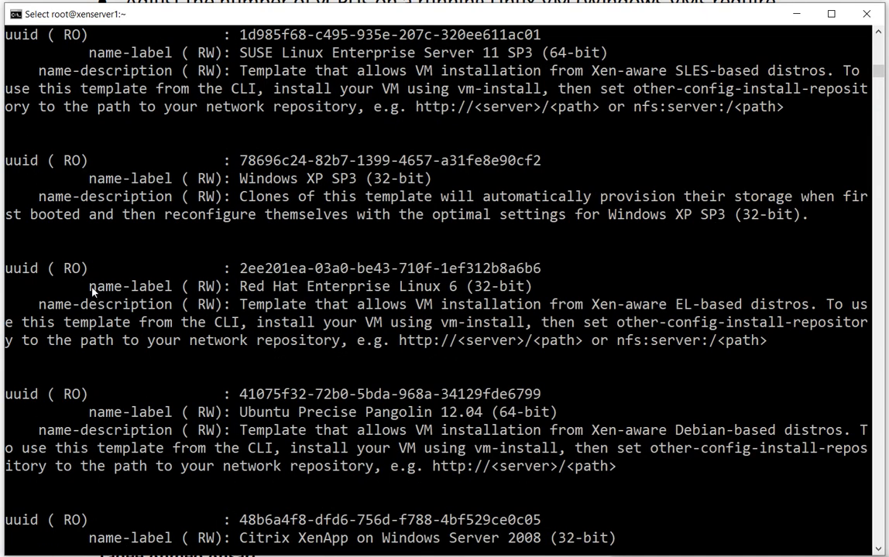
left_click_drag(90, 288, 529, 298)
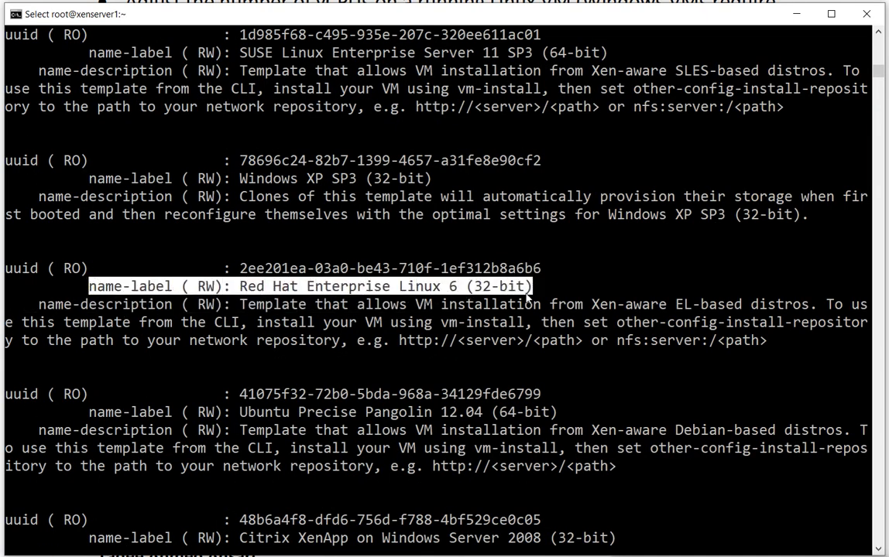
scroll(540, 359, "down", 11)
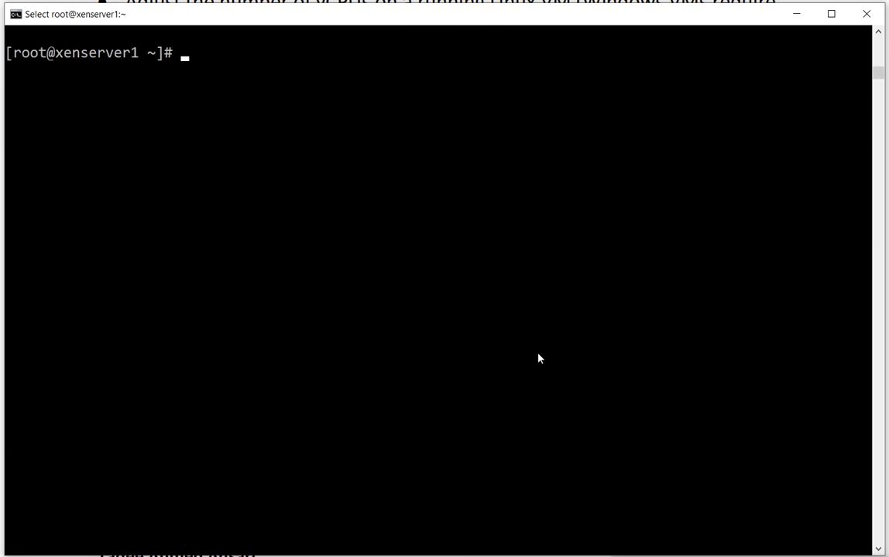
scroll(539, 359, "up", 3)
scroll(540, 358, "up", 1)
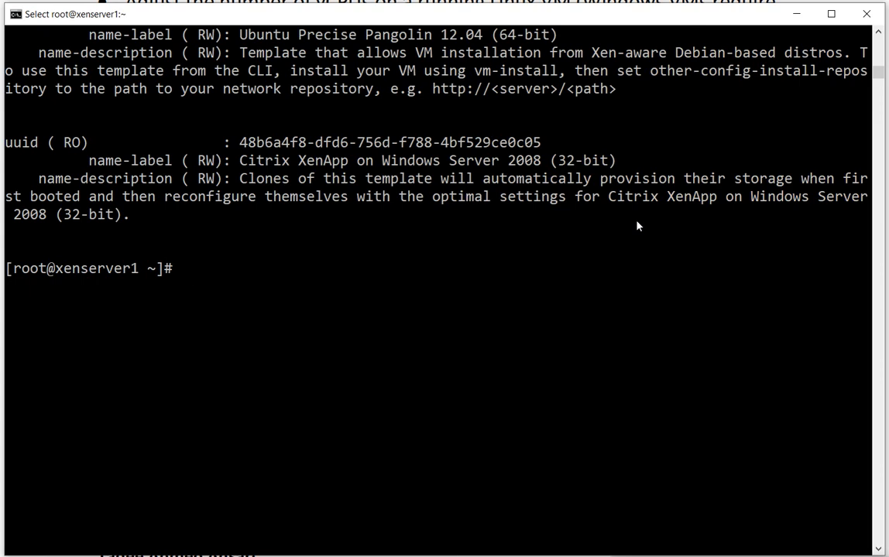
Filter the template list for Windows 8 by running xe template-list | grep 'Windows 8'
key("Up")
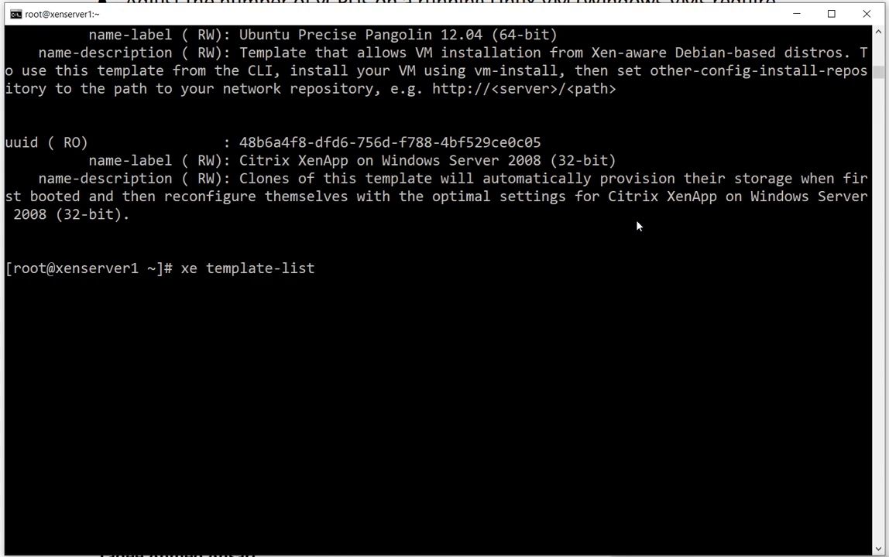
type("| grep 'Winows ")
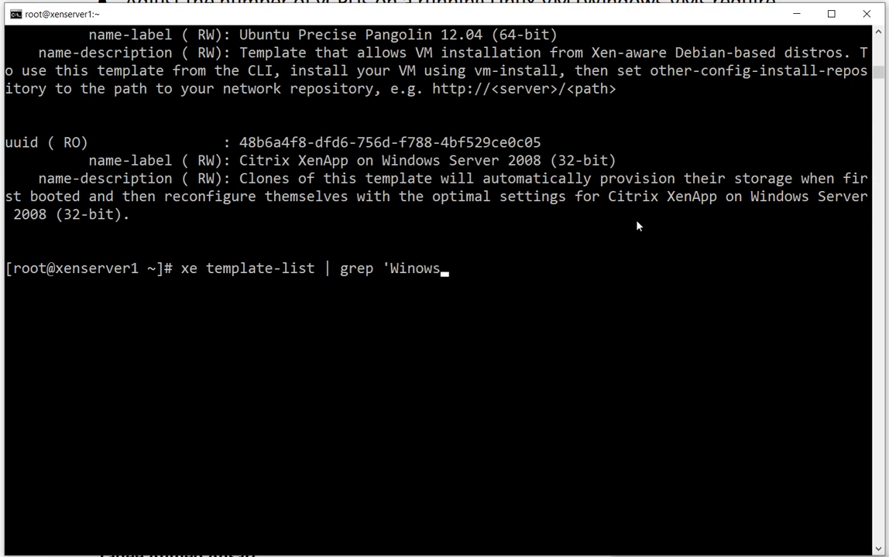
type("8'")
key("BackSpace")
key("BackSpace")
key("BackSpace")
key("BackSpace")
key("BackSpace")
key("BackSpace")
type("dows 8'")
key("Return")
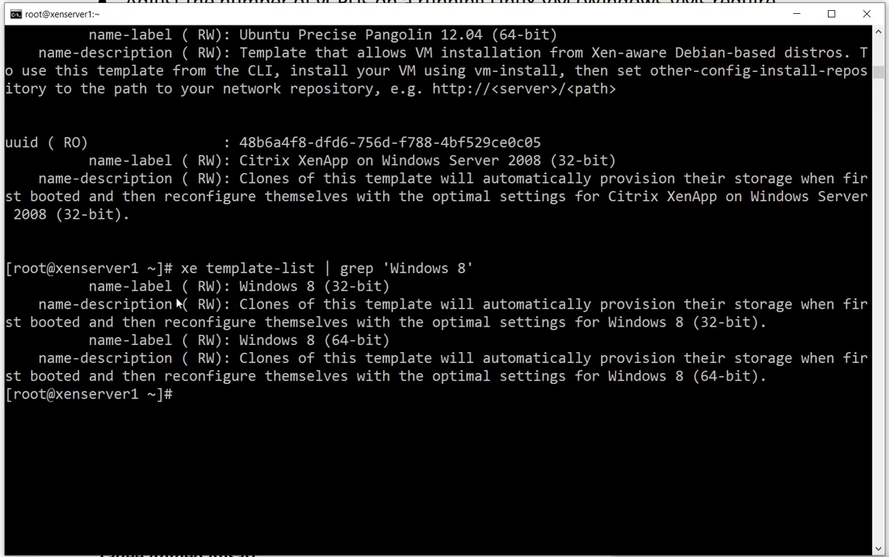
Highlight the Windows 8 template names in the filtered output and copy the name Windows 8 (64-bit)
left_click_drag(90, 288, 391, 291)
left_click_drag(81, 341, 391, 341)
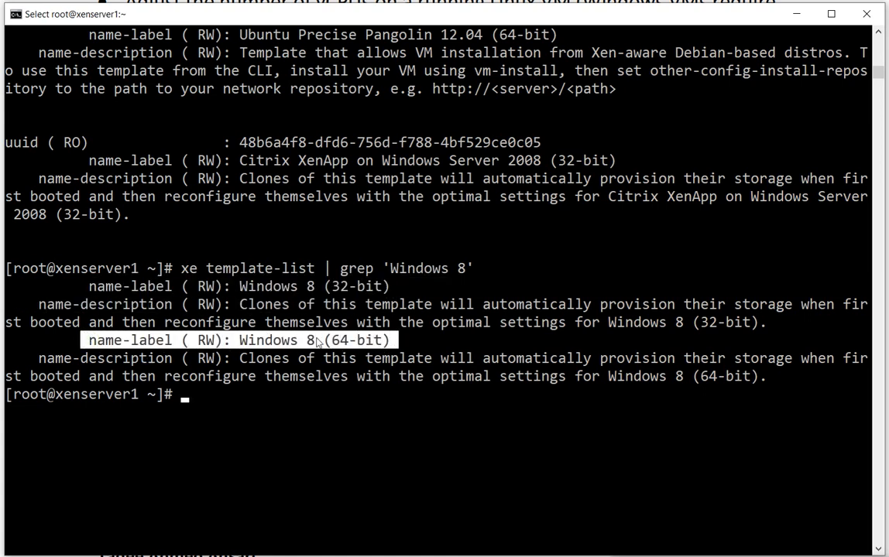
left_click(250, 341)
left_click_drag(234, 342, 391, 341)
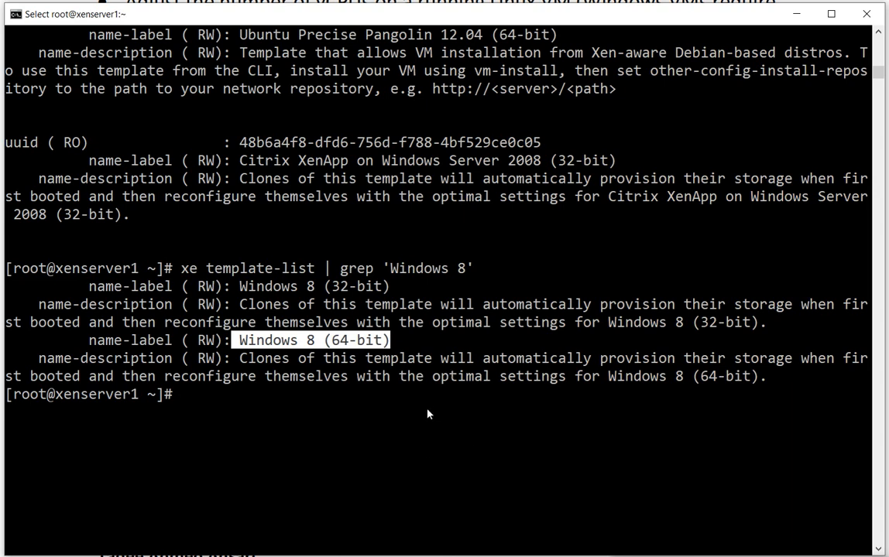
key("ctrl+c")
Compose an xe vm-install command whose template parameter is set to 'Windows 8 (64-bit)'
type("xe")
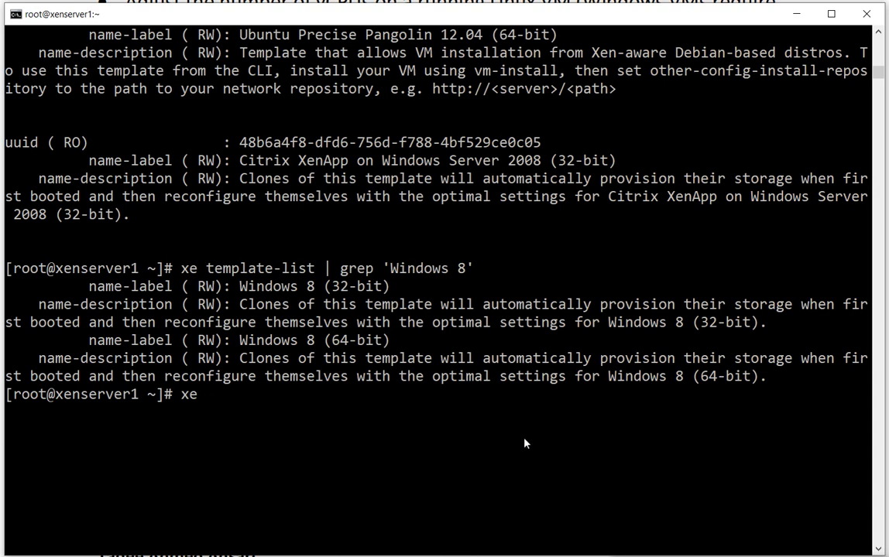
type("vm-")
left_click(542, 556)
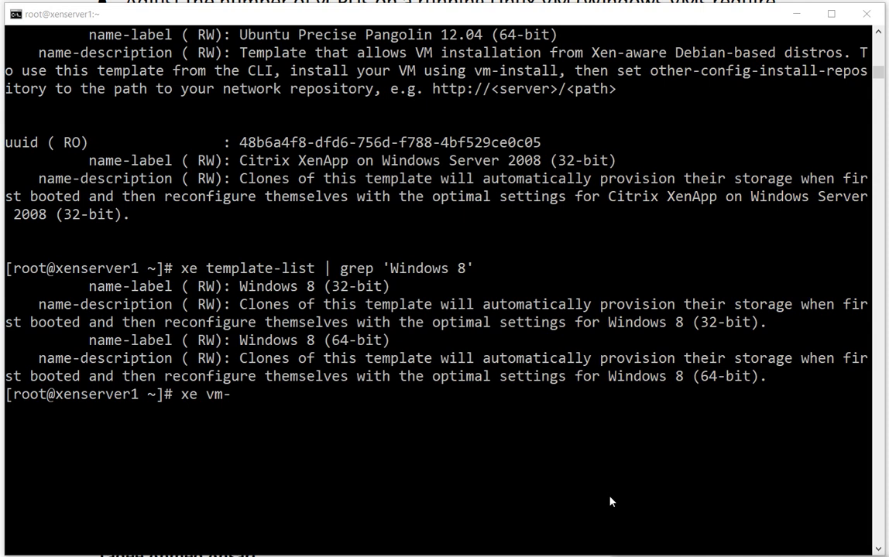
type("ins")
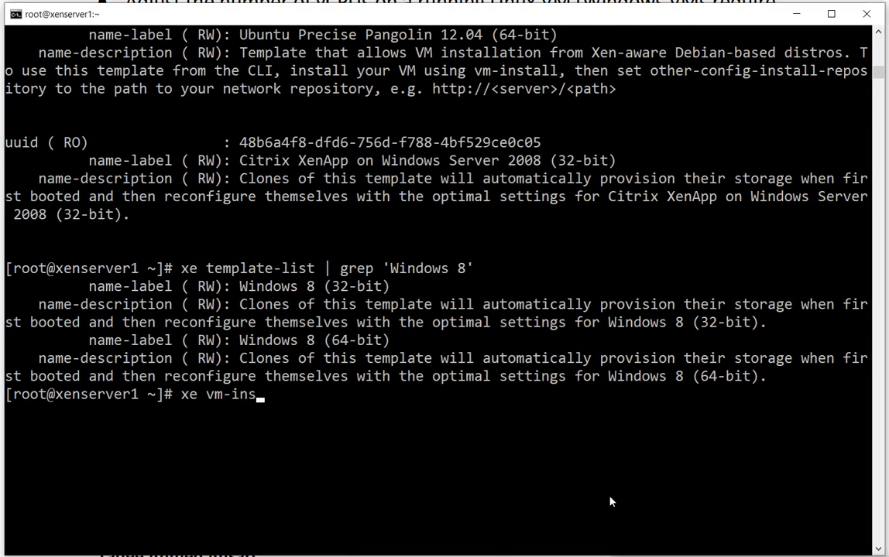
key("Tab")
type("te")
key("Tab")
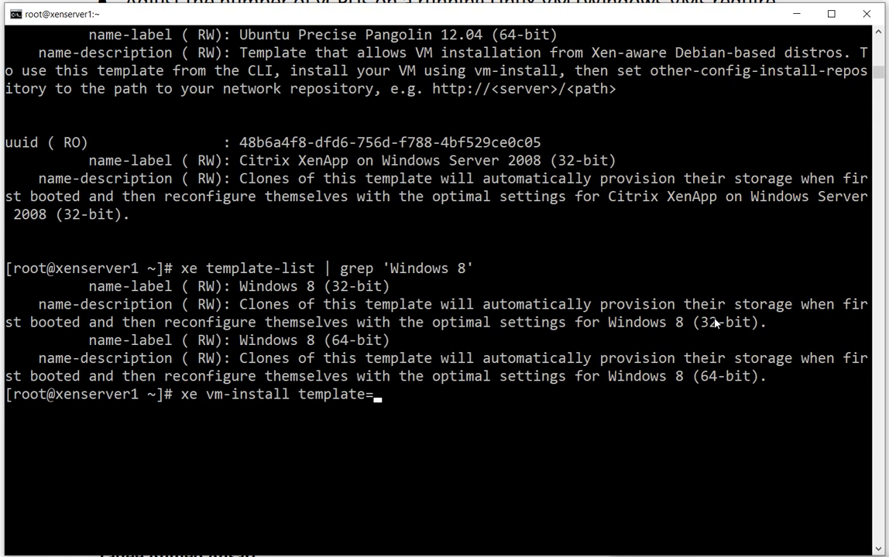
type("'Windows")
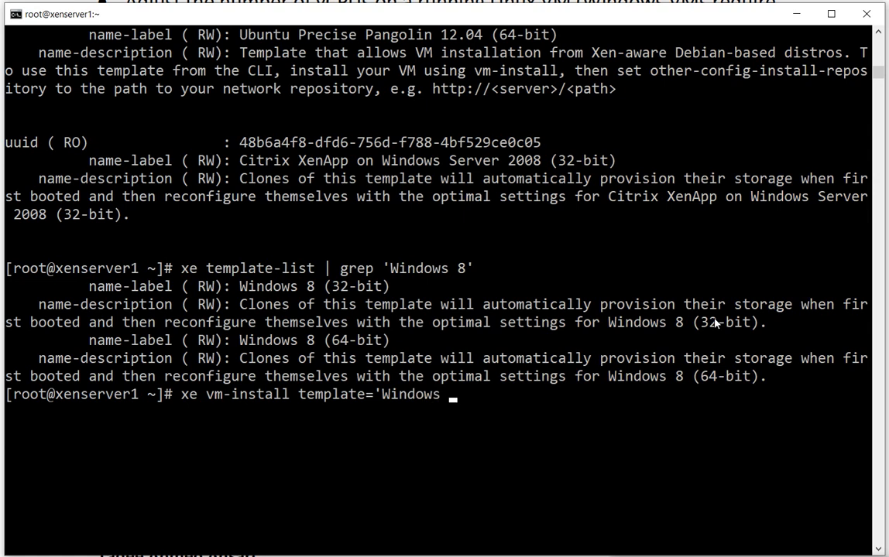
type(" 8 9")
key("BackSpace")
type("(64-b")
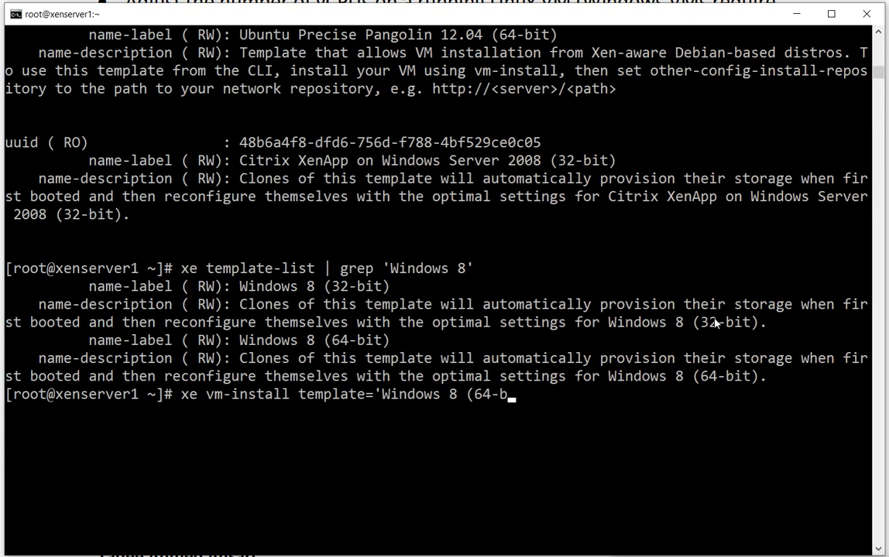
type("it)")
Add new-name-label=win8 to the xe vm-install command and run it, then highlight the returned UUID and the VM name
type("' new-name-label=")
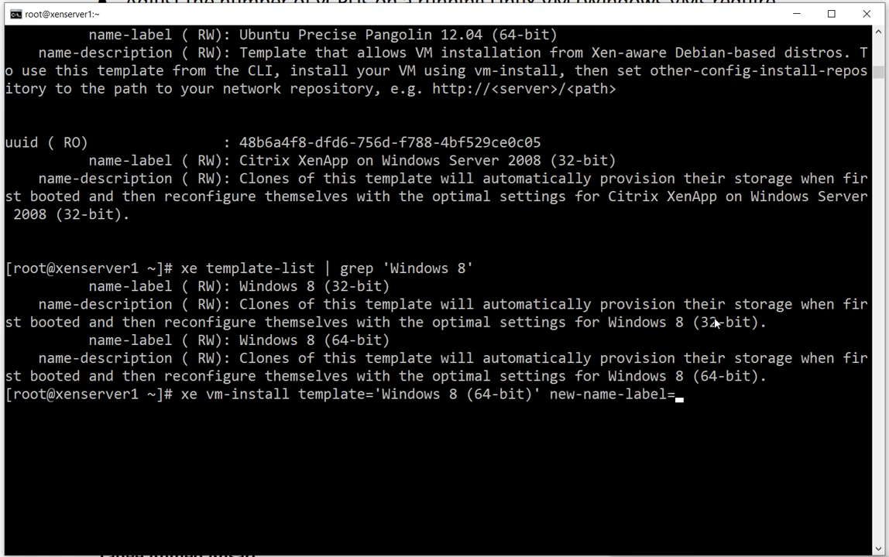
type("win8")
key("Return")
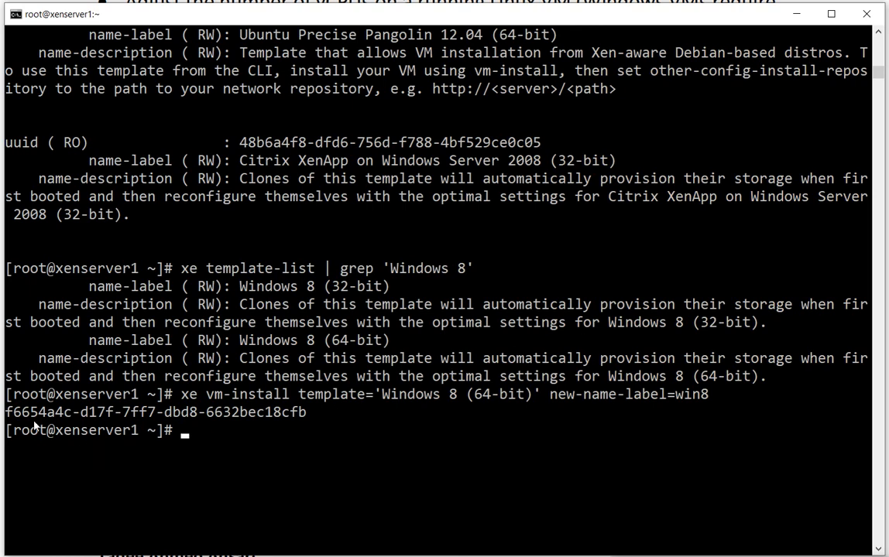
left_click_drag(10, 416, 309, 414)
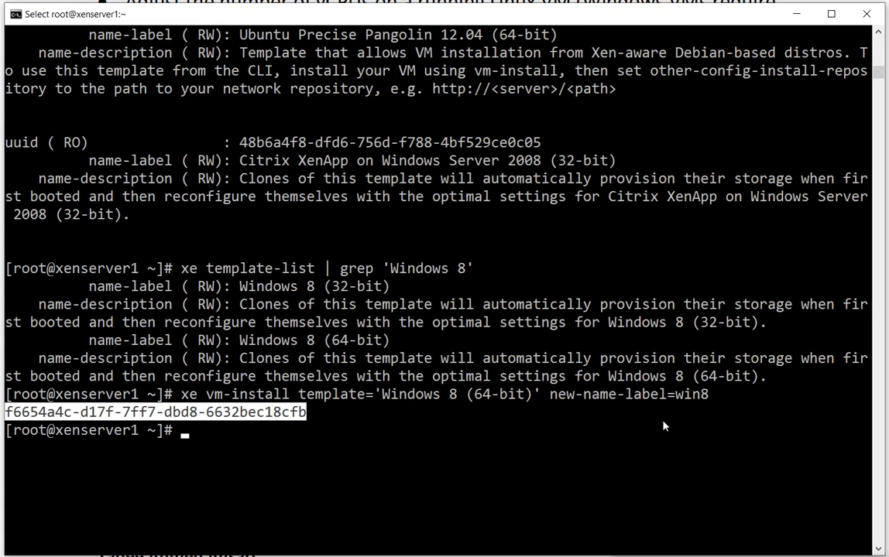
double_click(681, 395)
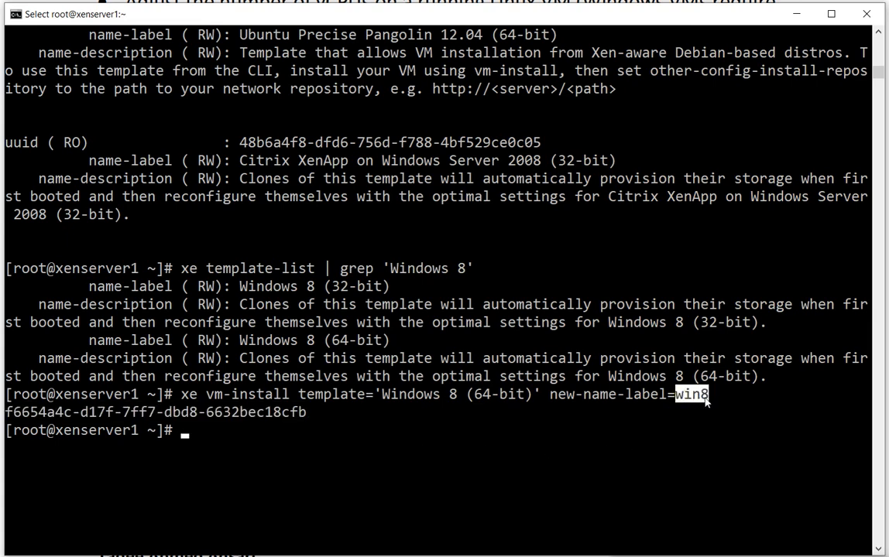
Begin an xe vm-cd-add command with its vm parameter set to win8
left_click(628, 430)
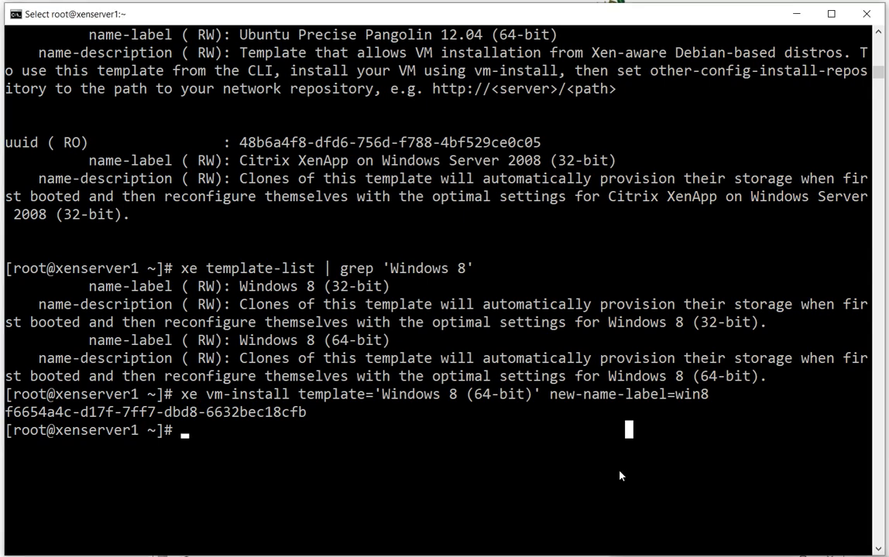
type("xe ")
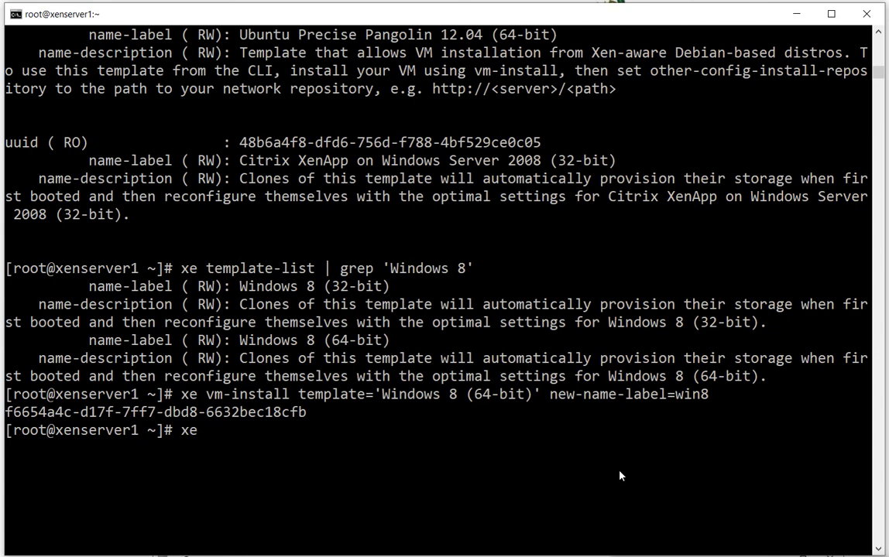
type("vm-cd-add")
type("vm=")
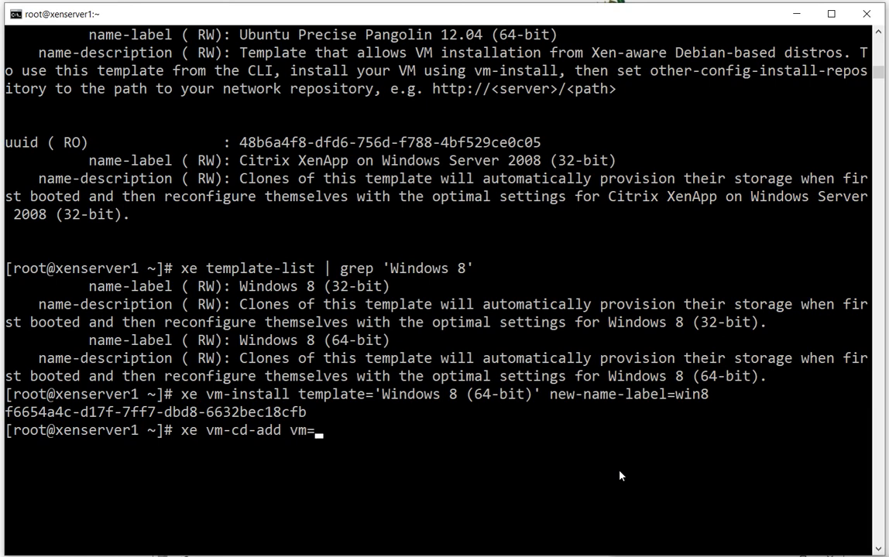
type("win8")
left_click(632, 555)
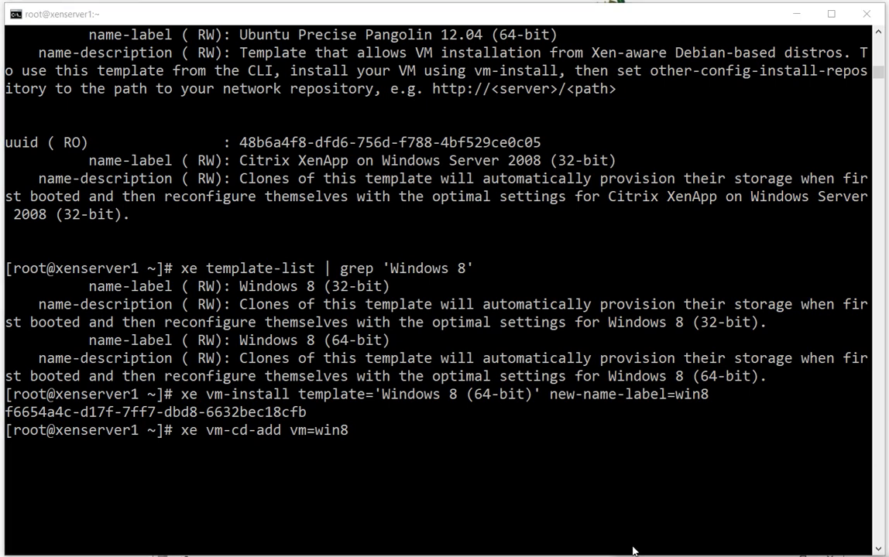
left_click(641, 514)
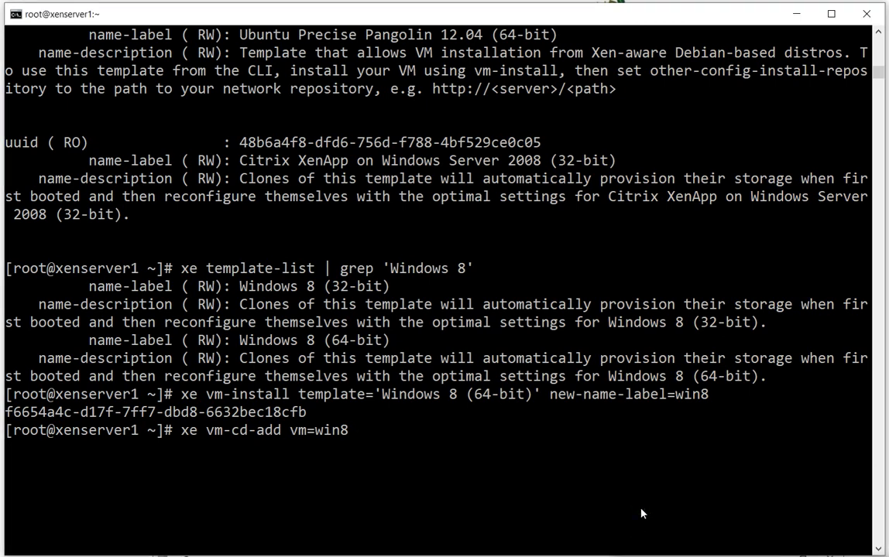
Add the cd-name= parameter to the xe vm-cd-add command and list the available ISO names for it
type("cd-name=")
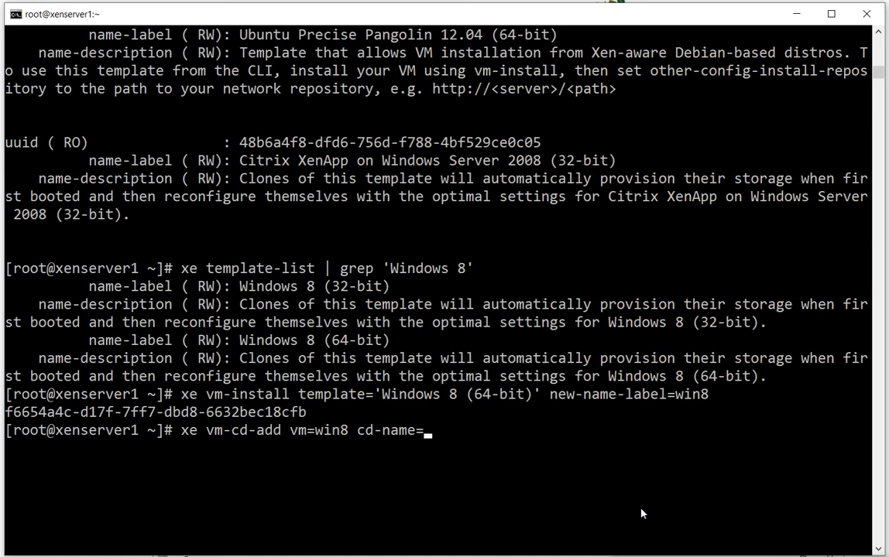
key("Tab")
key("Tab")
key("Tab")
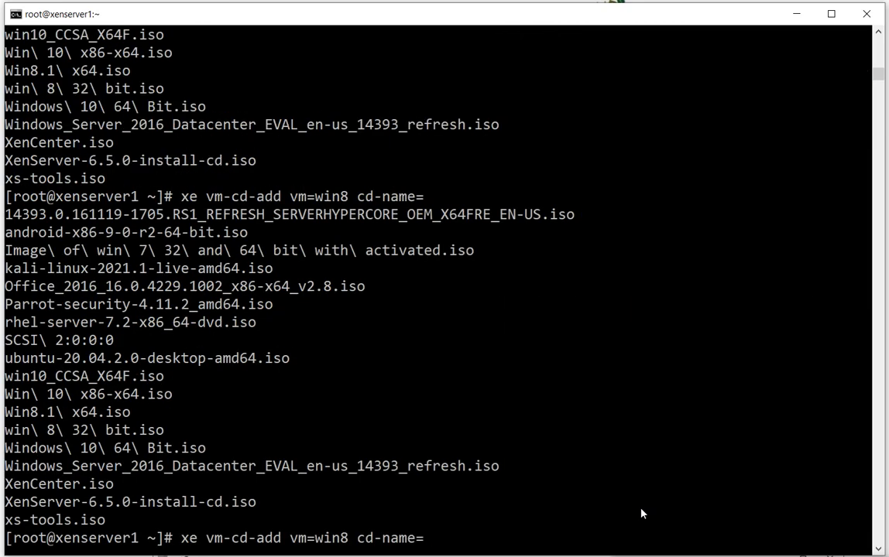
Review the listed ISO images for the CD name and highlight the Win8.1 x64.iso entry
scroll(130, 312, "up", 1)
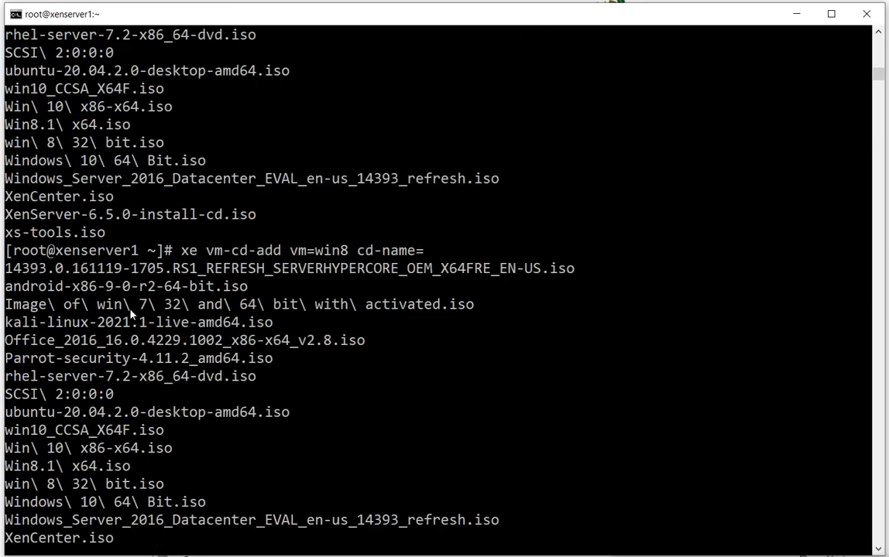
scroll(130, 312, "up", 5)
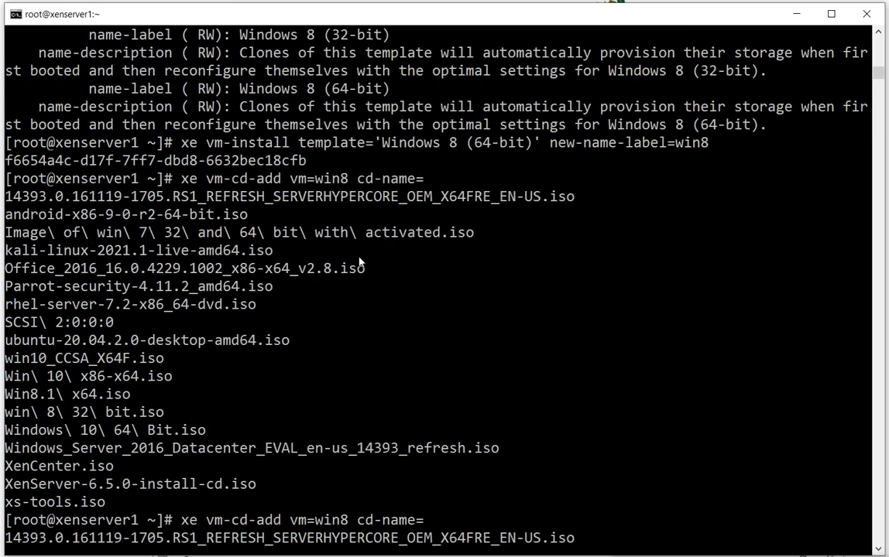
left_click_drag(21, 196, 597, 483)
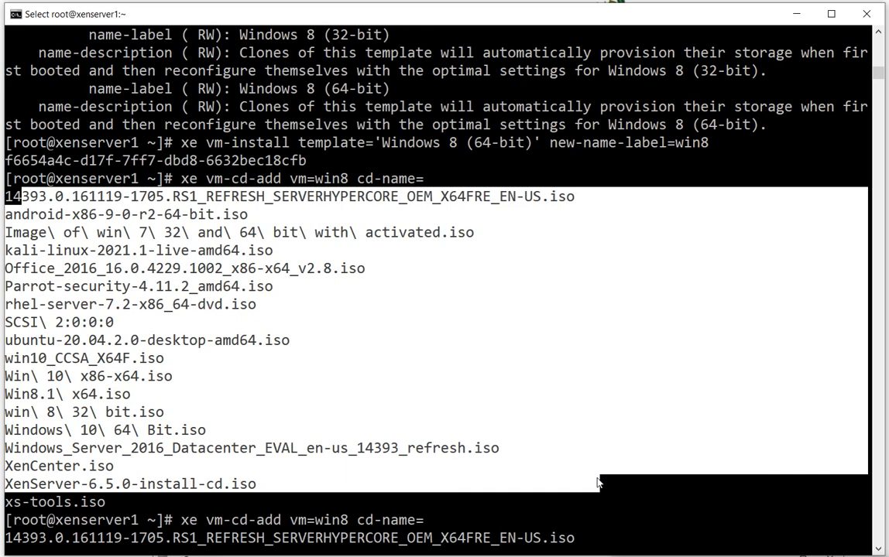
scroll(598, 483, "down", 3)
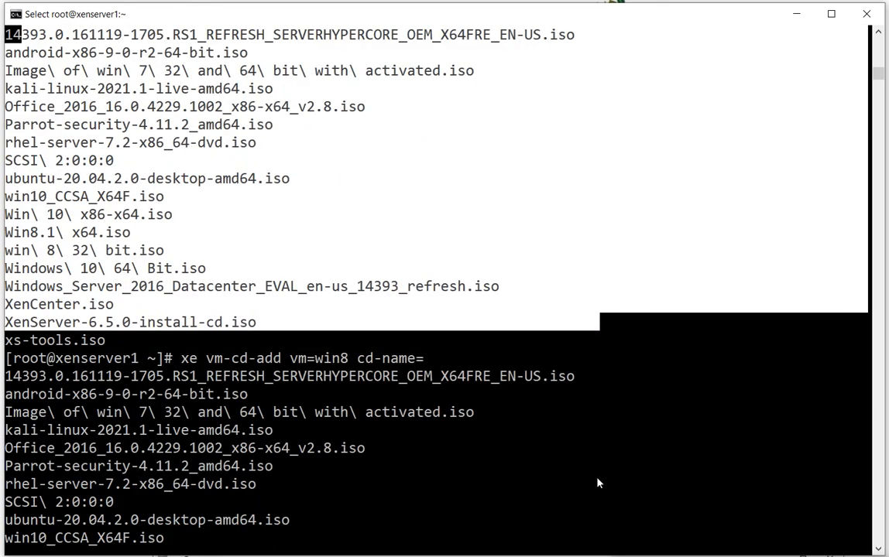
scroll(596, 478, "down", 3)
left_click_drag(10, 215, 382, 337)
scroll(382, 336, "down", 3)
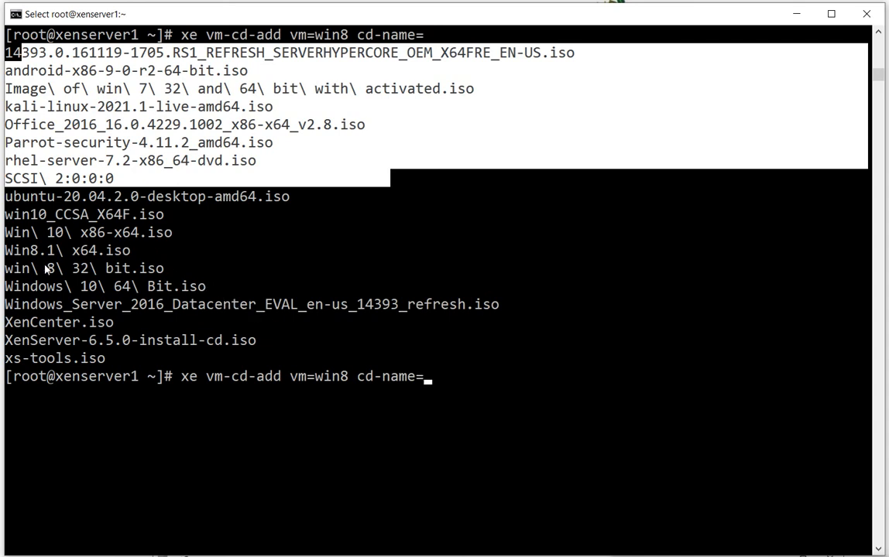
left_click_drag(15, 252, 136, 259)
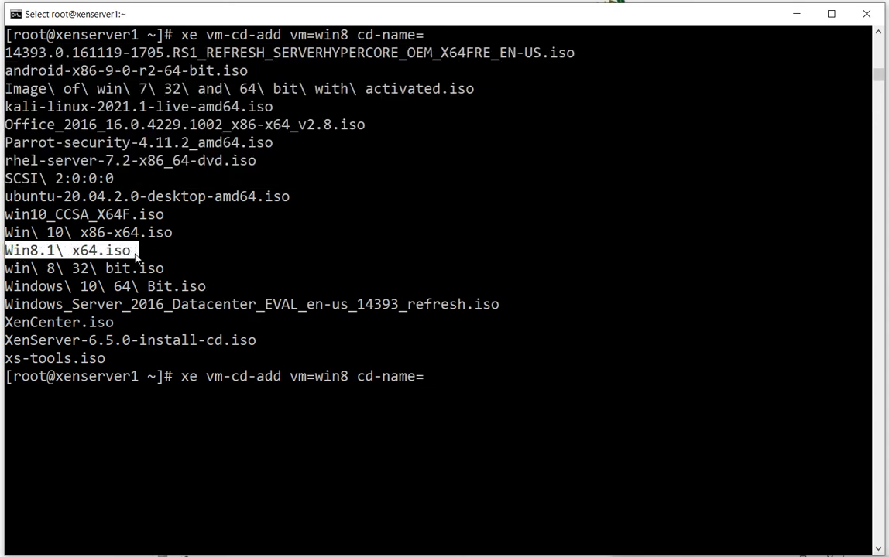
left_click(451, 396)
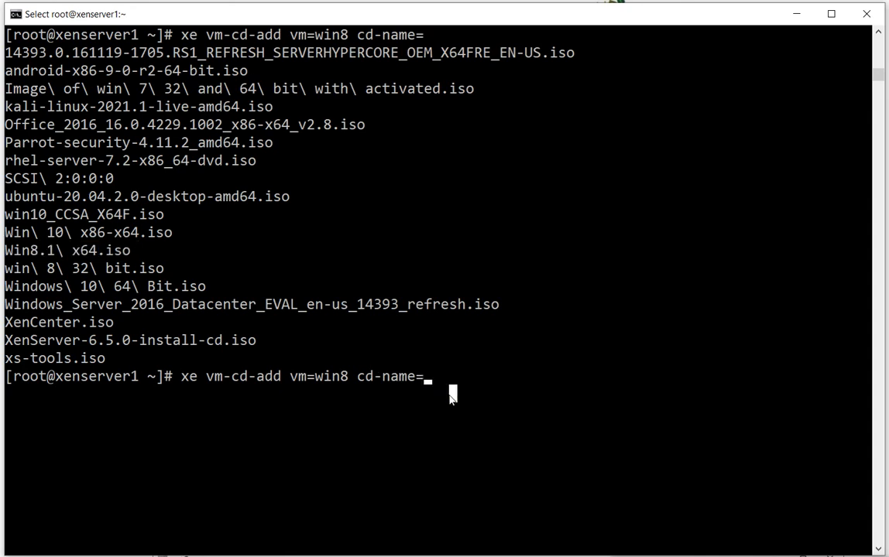
Set the command's cd-name parameter to 'Win8.1 x64.iso' in single quotes
type("'Win")
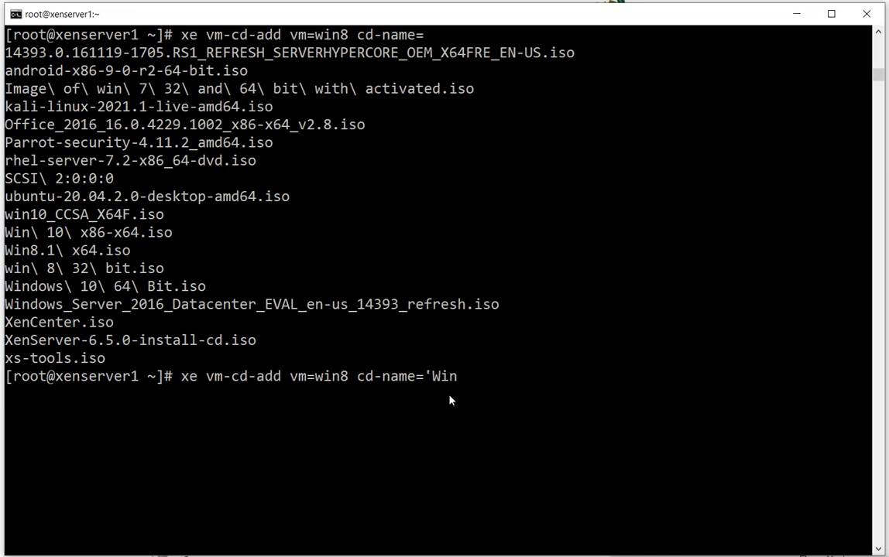
type("8.1 x64.iso")
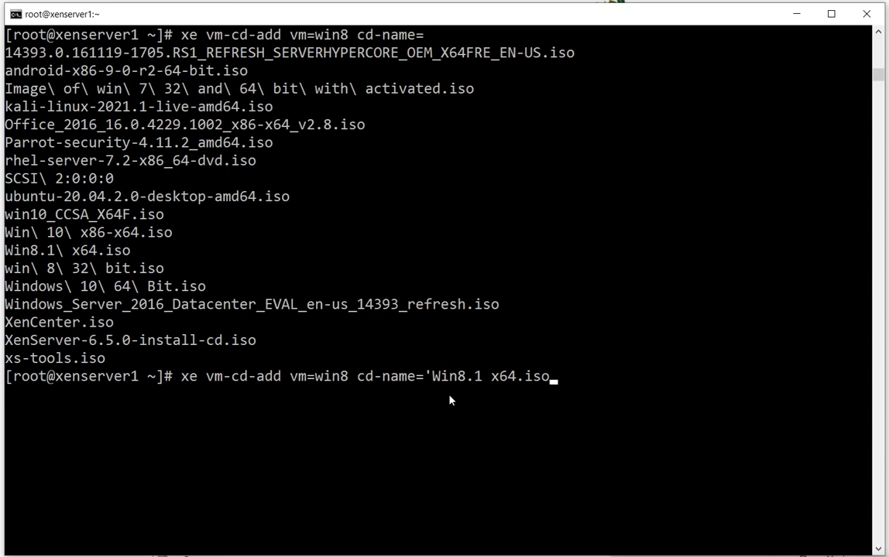
type("'")
Add device=1 to the xe vm-cd-add command and run it to attach the ISO to the VM
type("device=1")
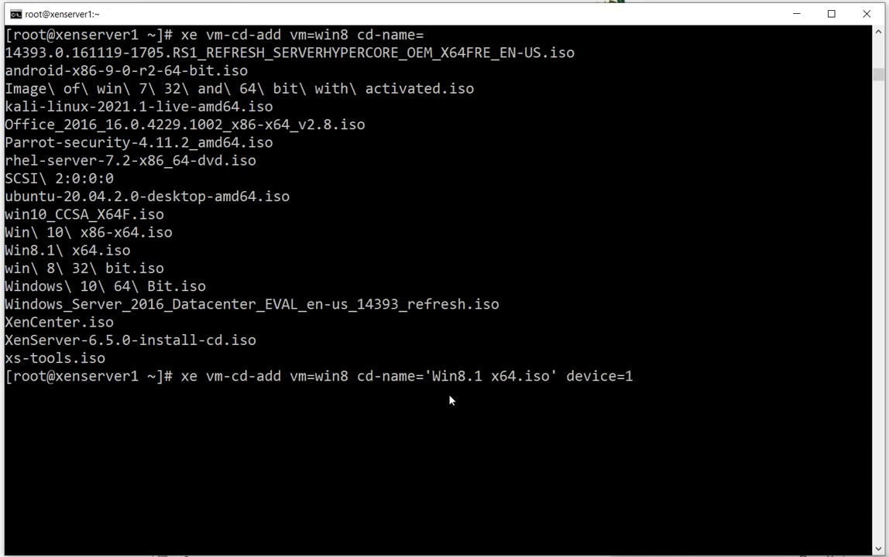
key("BackSpace")
type("0")
key("BackSpace")
type("1")
key("Return")
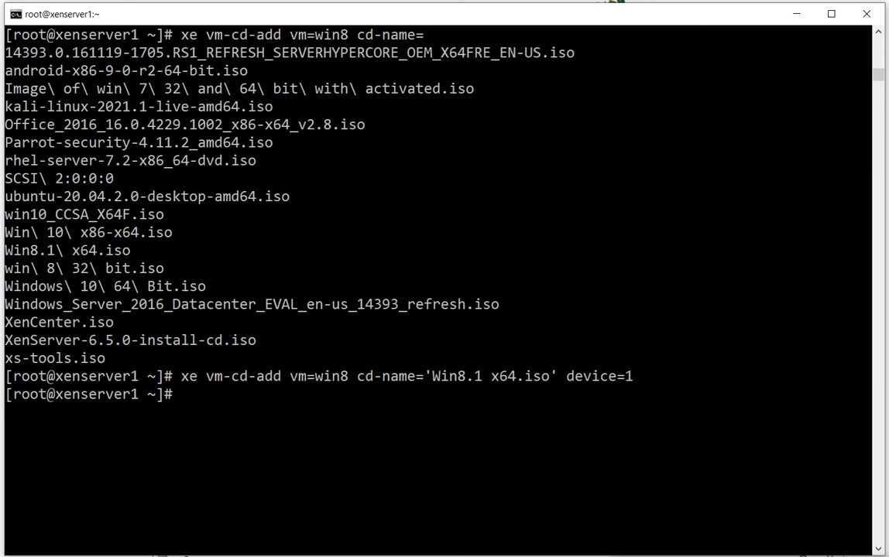
Begin an xe vm-param-set command at the terminal prompt
key("alt+Tab")
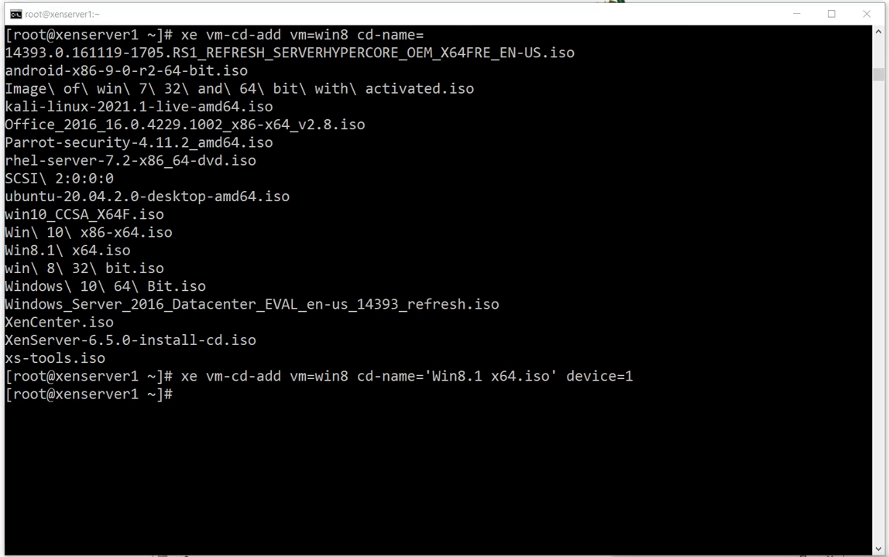
left_click(474, 510)
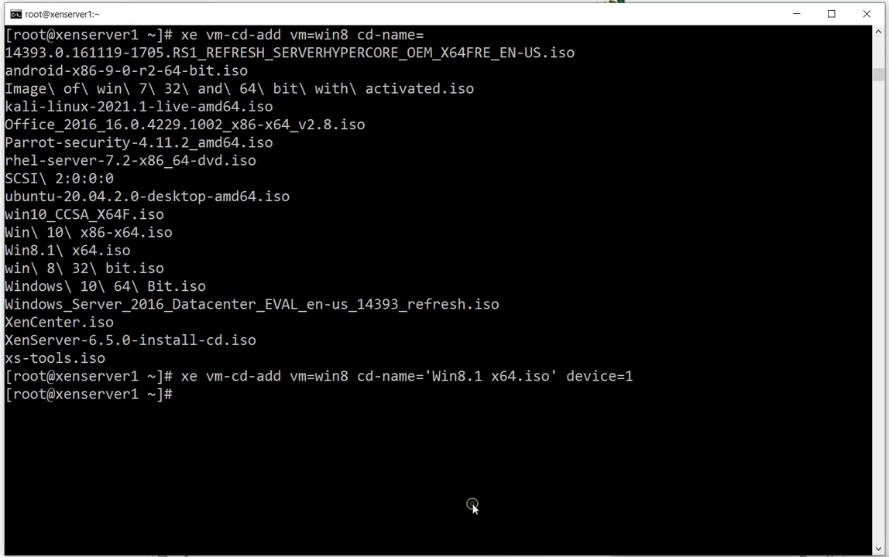
type("xe vm-param-")
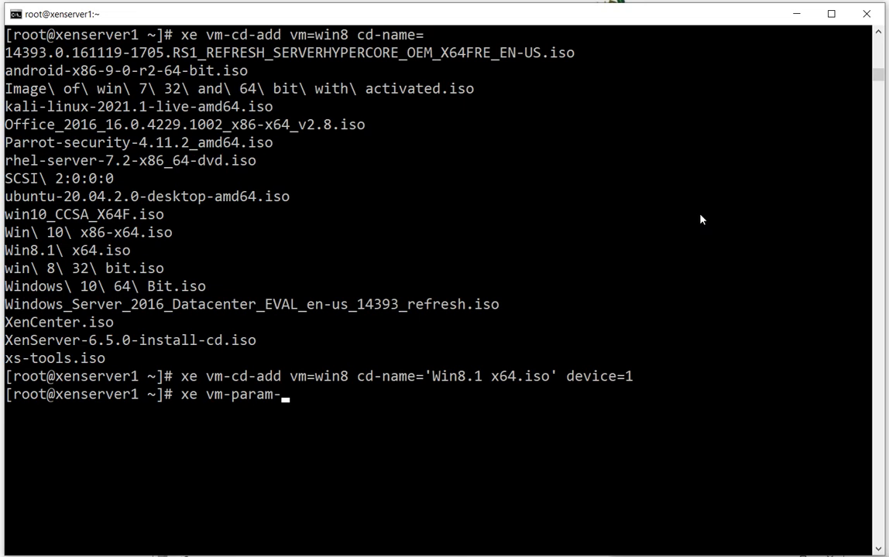
type("get")
key("BackSpace")
key("BackSpace")
key("BackSpace")
type("set Hv")
Add the parameter HVM-boot-policy="BIOS order" to the xe vm-param-set command
key("BackSpace")
type("VM-boot-p")
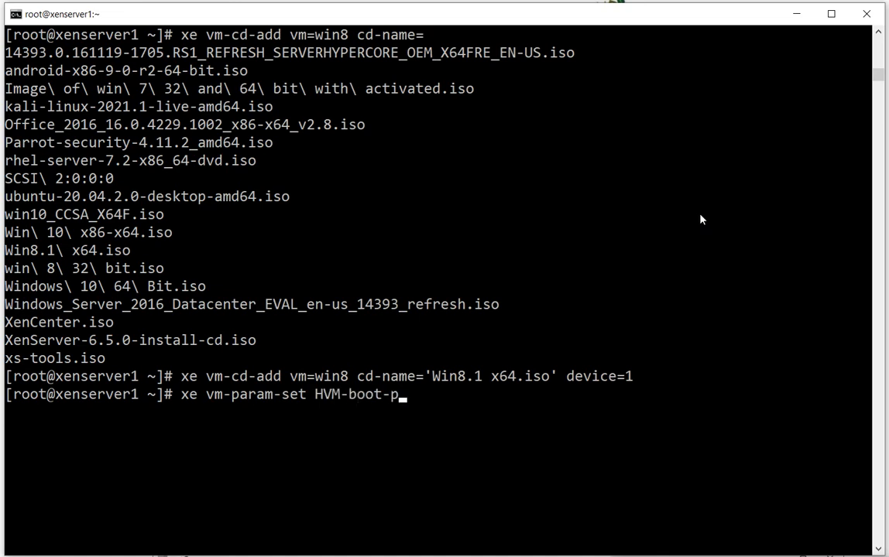
type("olicy=\"")
left_click(652, 496)
type("B")
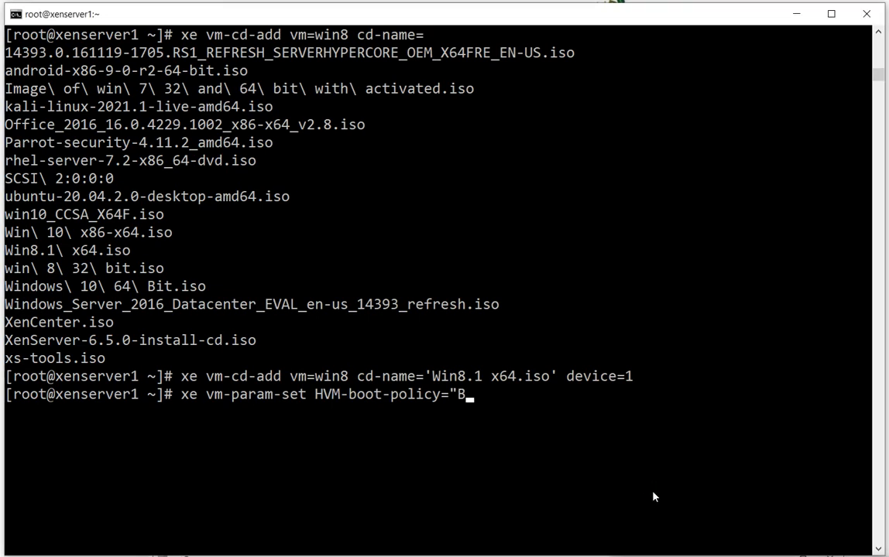
type("IOS order\"")
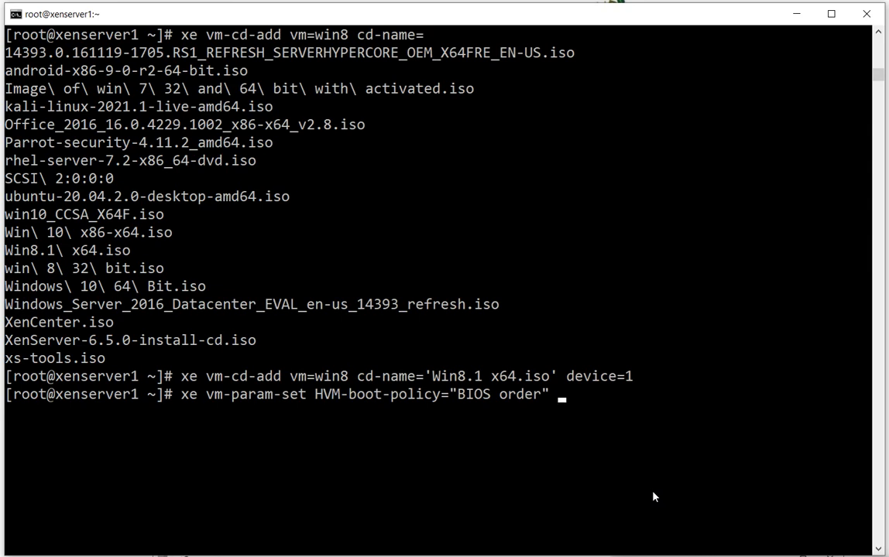
type(" uuid=")
Add the win8 VM's uuid=f6654a4c-d17f-7ff7-dbd8-6632bec18cfb, as returned by xe vm-install, to the boot policy command and run it
scroll(345, 352, "up", 2)
scroll(344, 352, "up", 7)
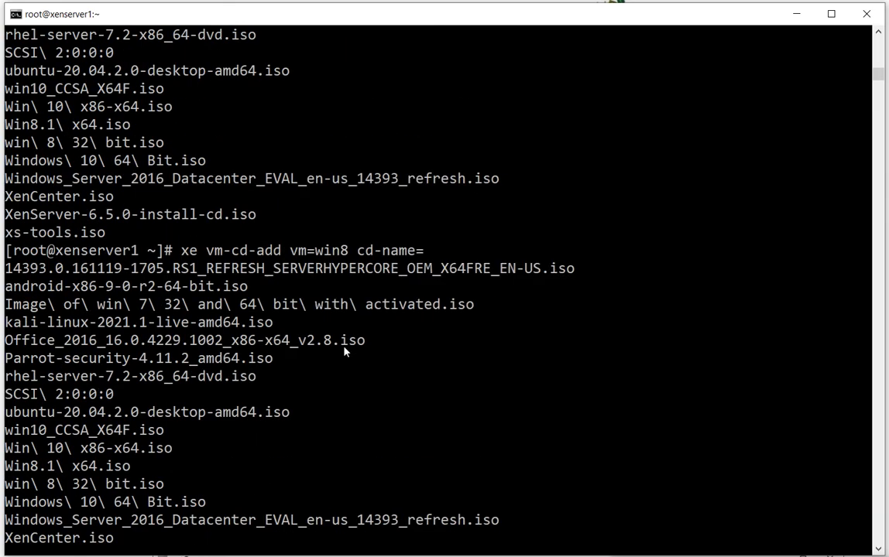
scroll(345, 353, "up", 1)
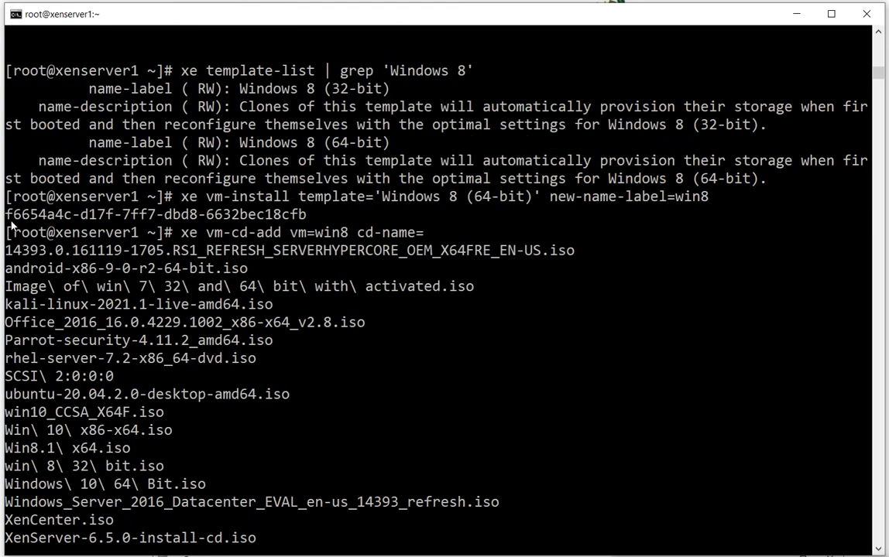
left_click_drag(12, 219, 314, 217)
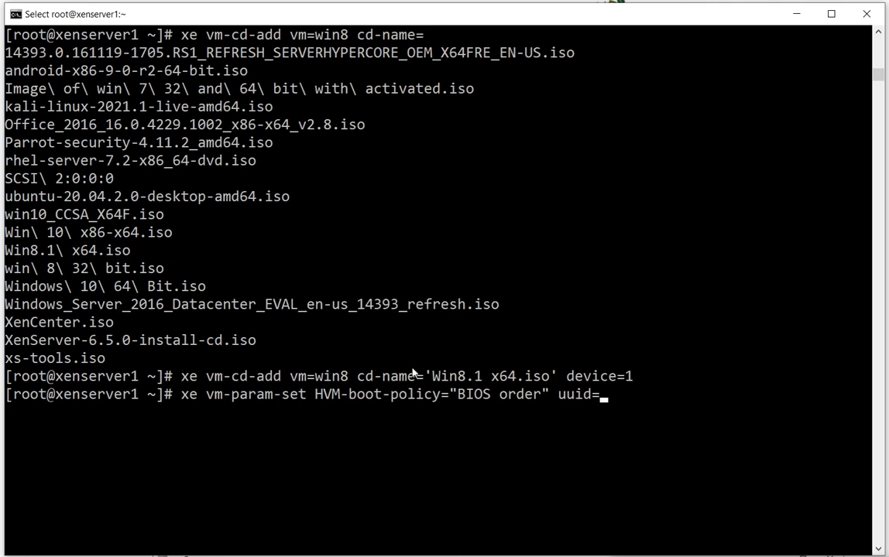
scroll(418, 375, "down", 1)
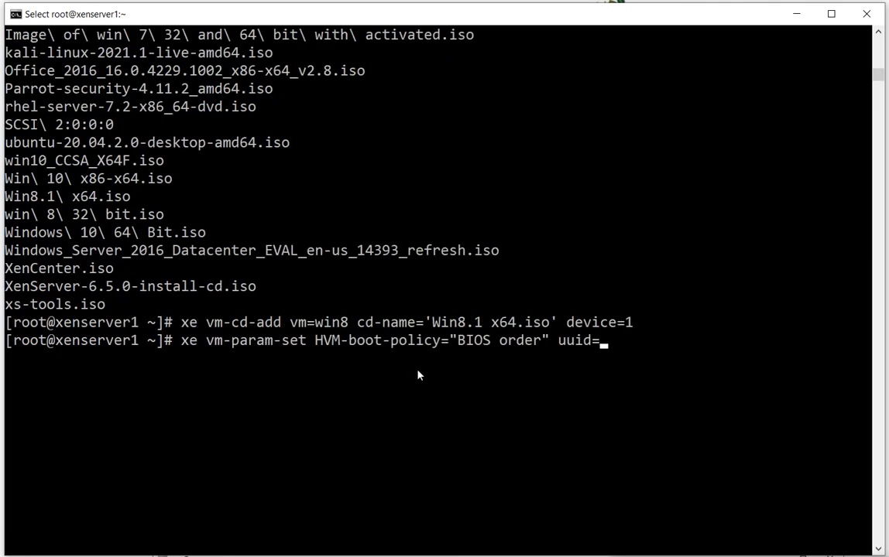
type("f66")
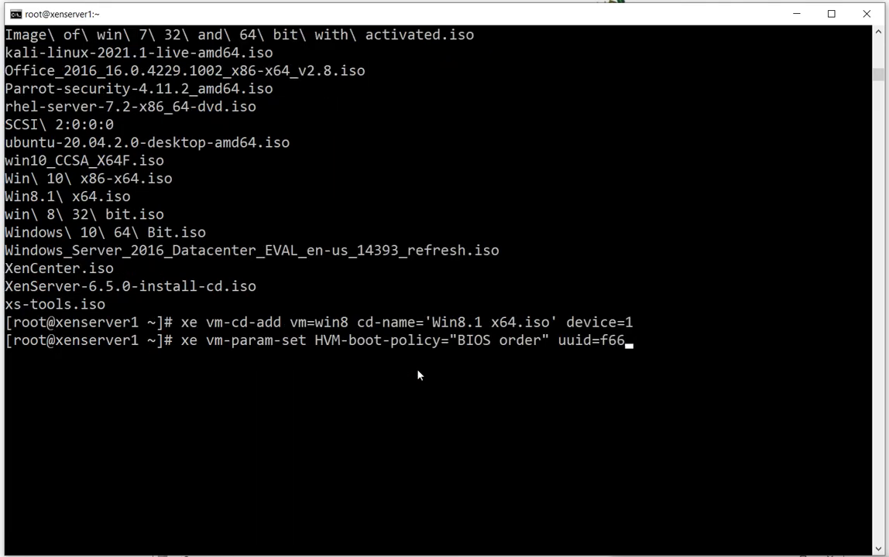
key("Tab")
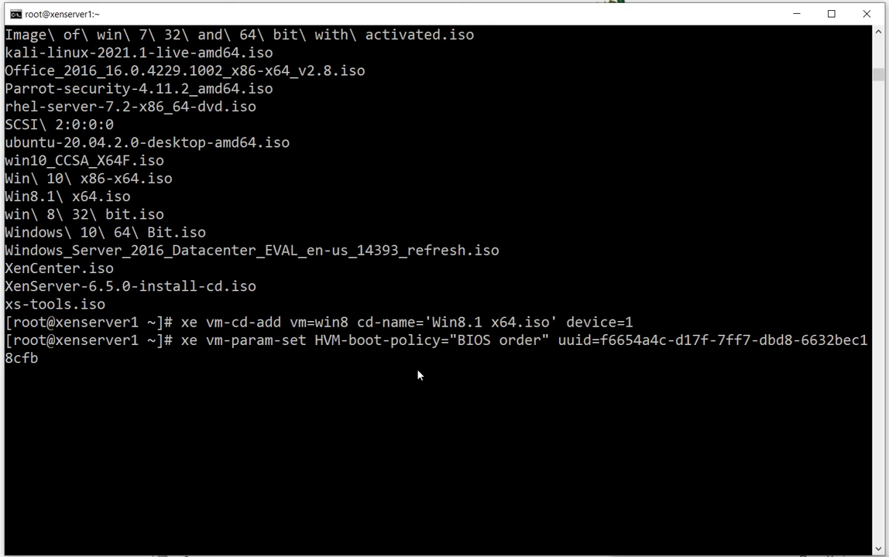
key("Return")
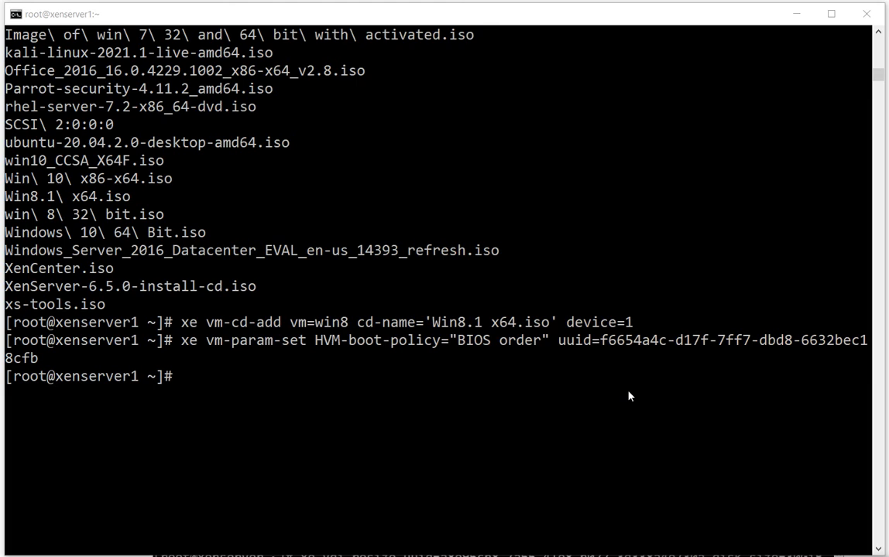
List the host's networks by running xe network-list and highlight the Host internal management network name
type("xe ")
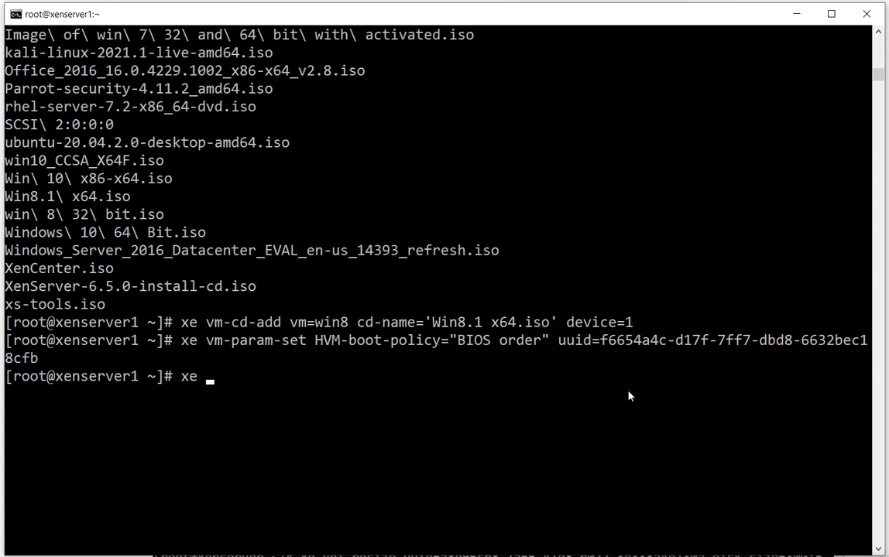
type("network-")
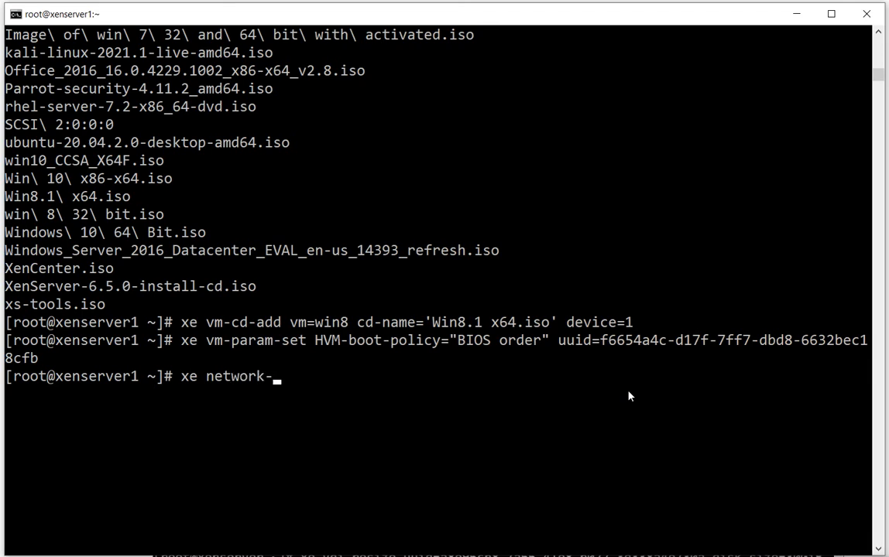
type("list")
key("Return")
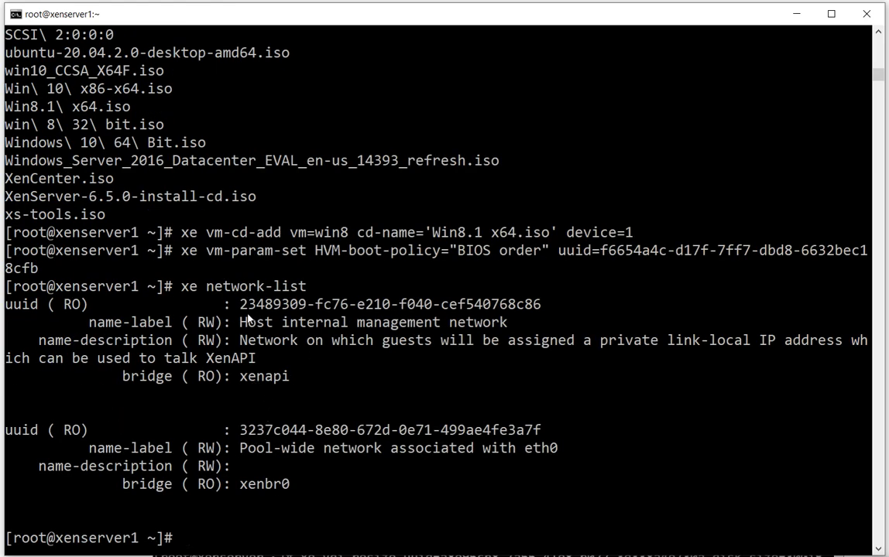
left_click_drag(240, 323, 502, 329)
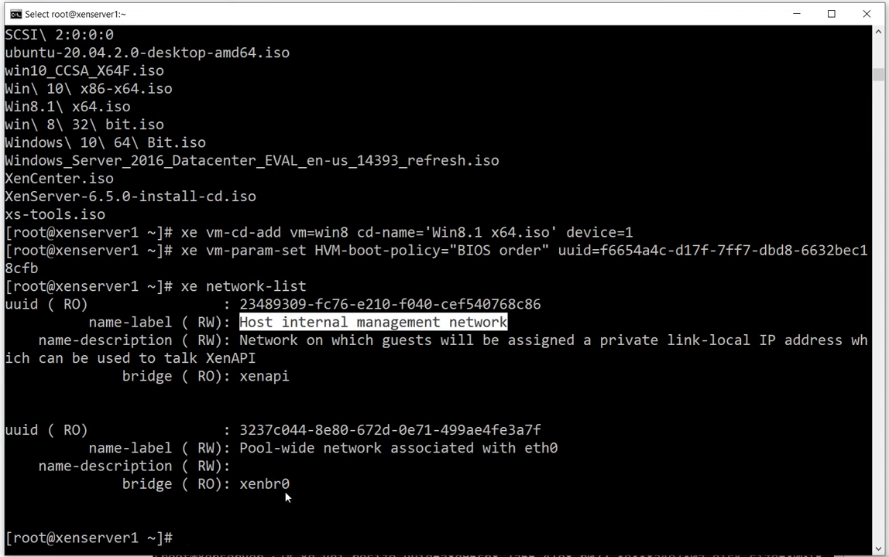
Examine the eth0 pool-wide network entry by highlighting its xenbr0 bridge, the eth0 part of its name and its UUID
left_click_drag(240, 484, 301, 489)
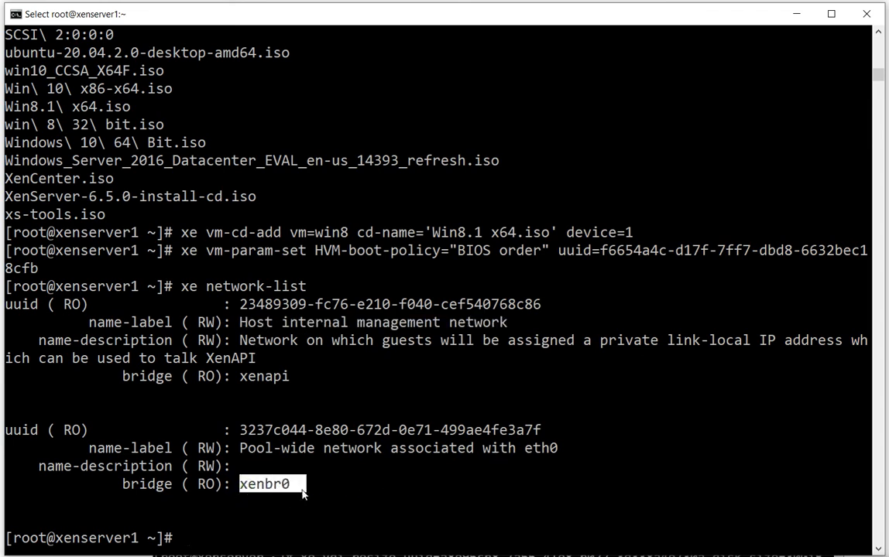
left_click(526, 448)
left_click_drag(528, 449, 557, 449)
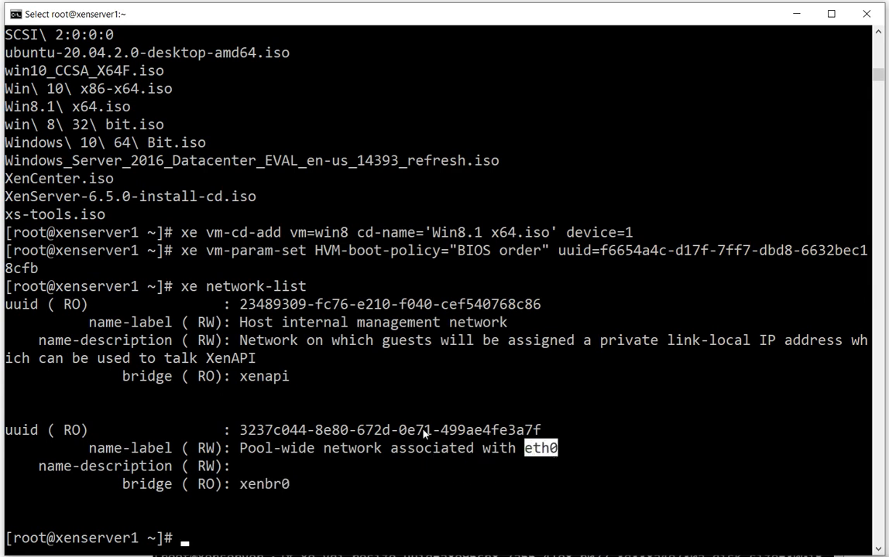
left_click(526, 449)
left_click_drag(526, 450, 545, 449)
left_click(553, 450)
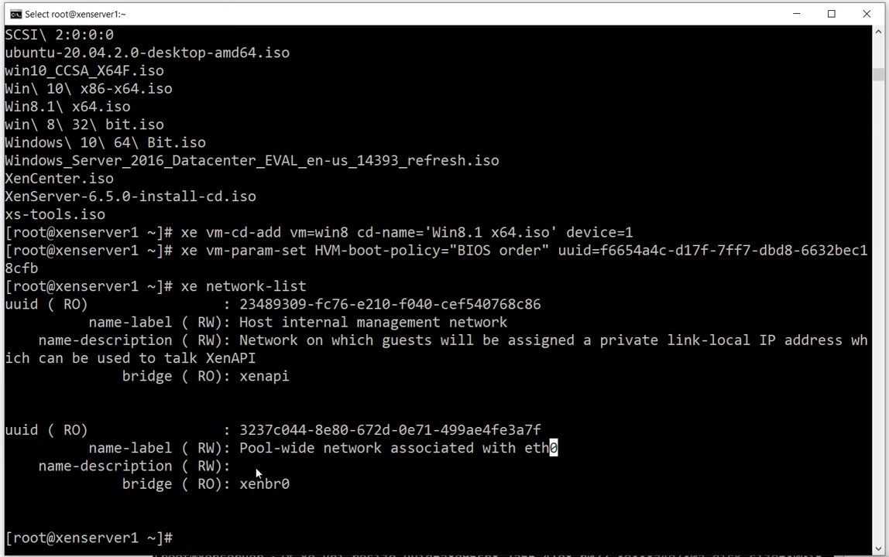
left_click_drag(530, 454, 551, 452)
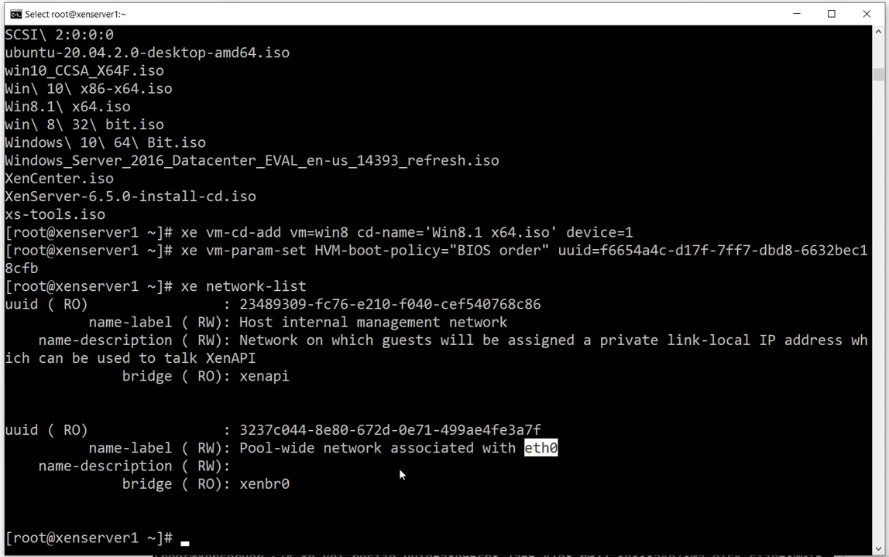
left_click_drag(240, 431, 534, 438)
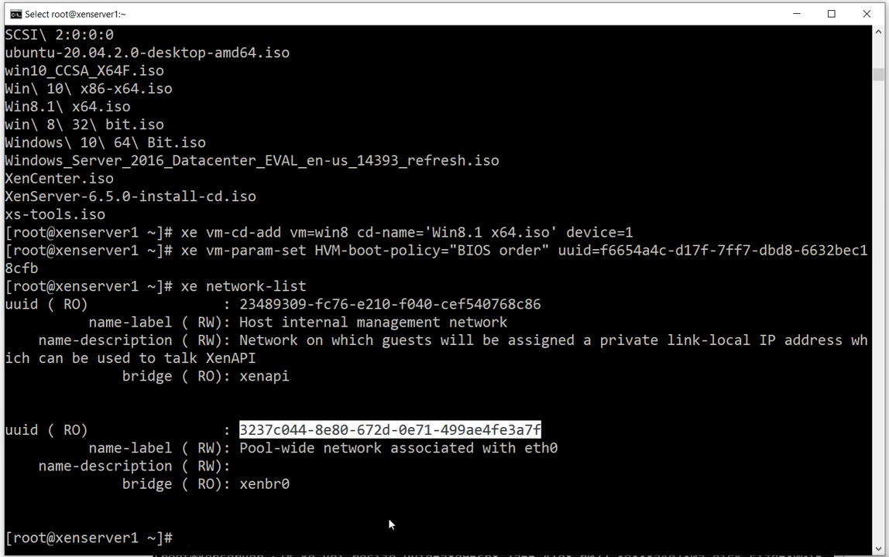
Start an xe vif-create command for the win8 VM with vm-uuid=f6654a4c-d17f-7ff7-dbd8-6632bec18cfb
scroll(389, 524, "down", 1)
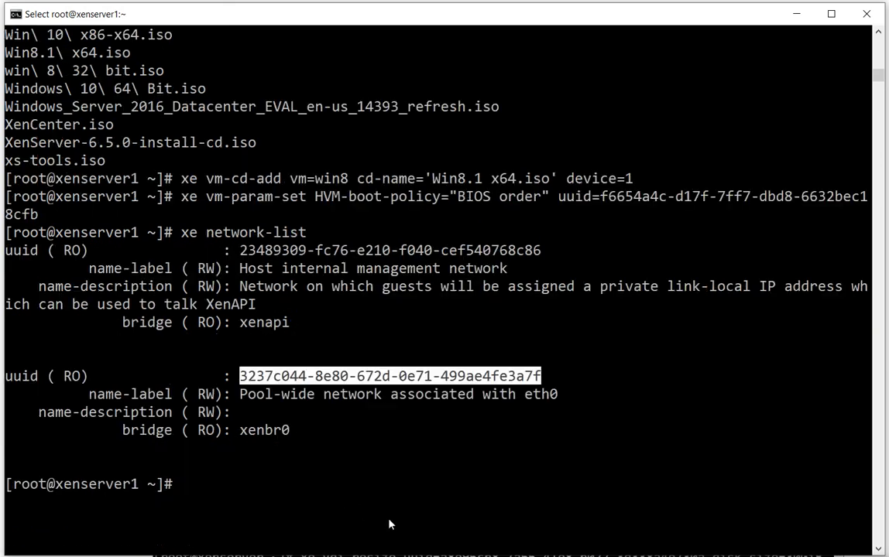
type("xe ")
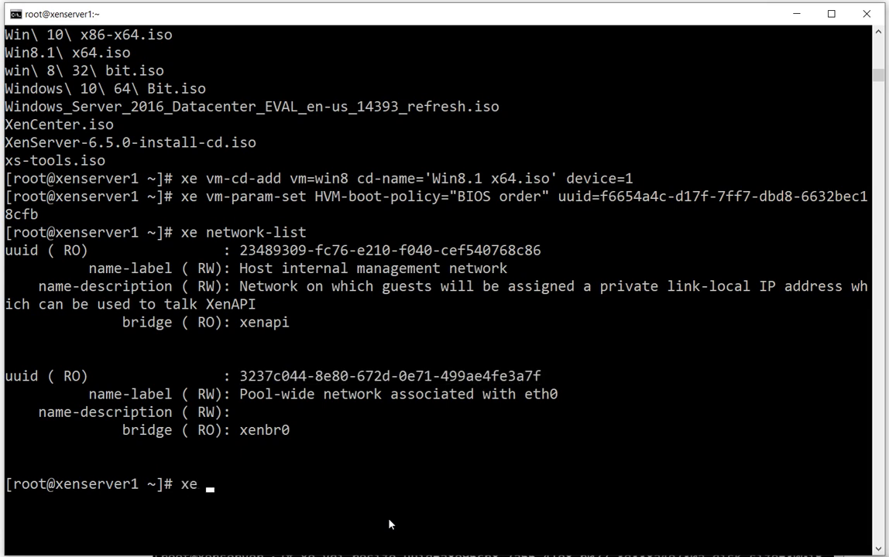
type("vif-c")
key("Tab")
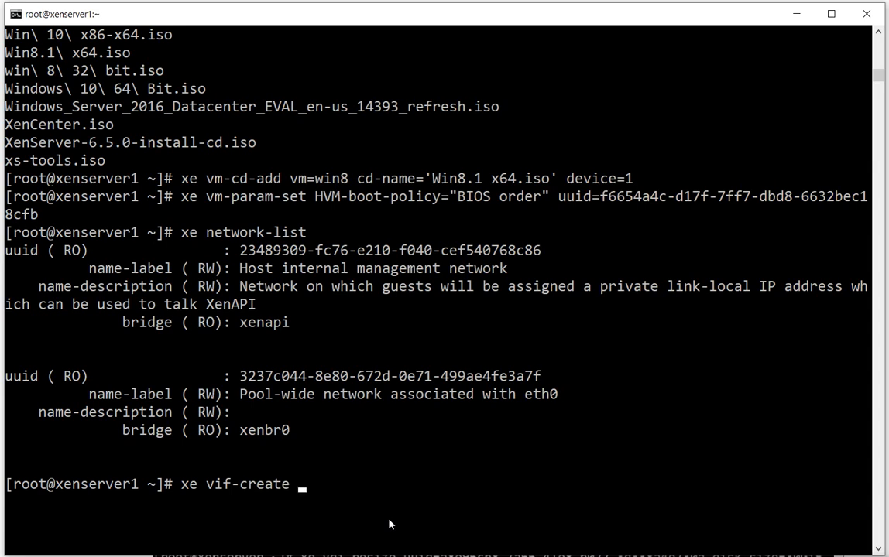
type("vm")
key("Tab")
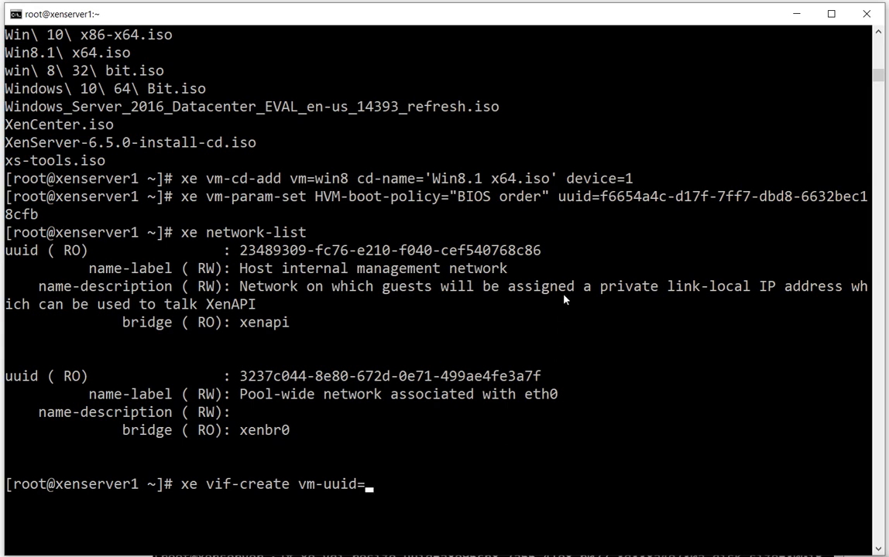
left_click_drag(601, 197, 628, 198)
left_click(579, 467)
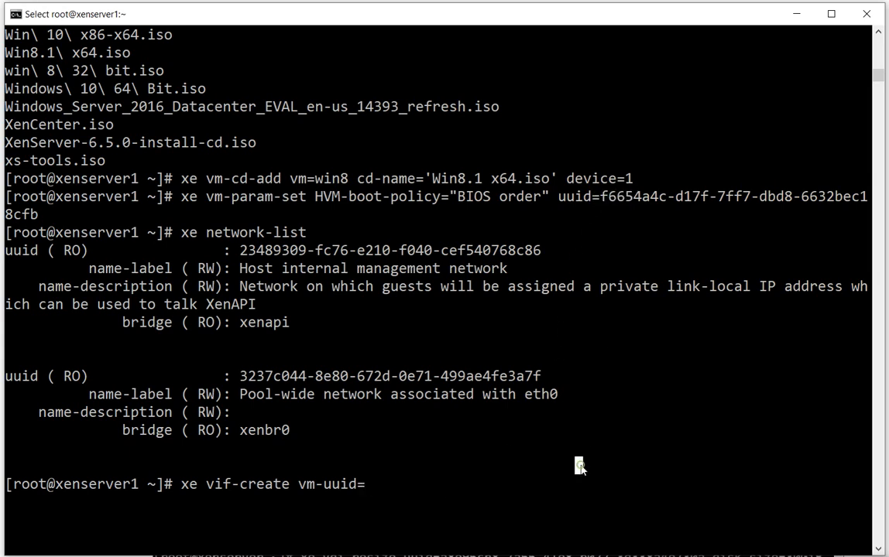
type("f")
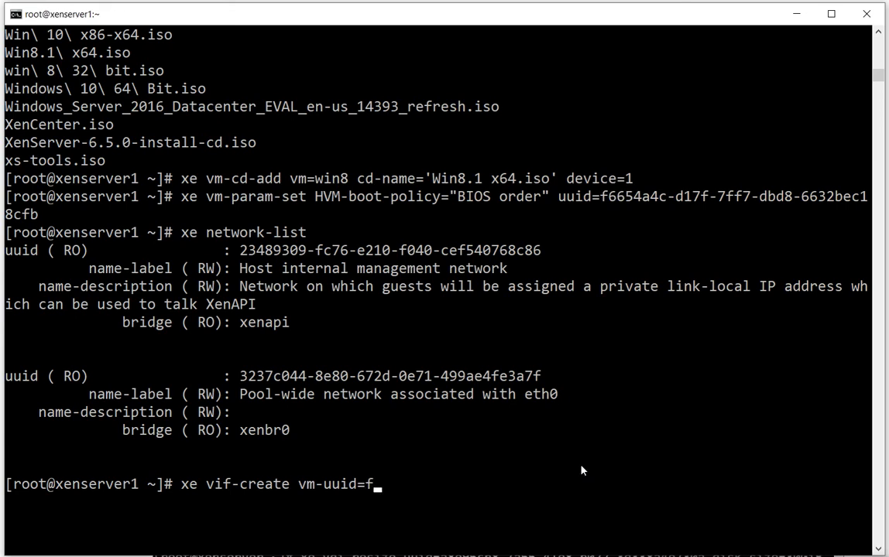
type("66")
key("Tab")
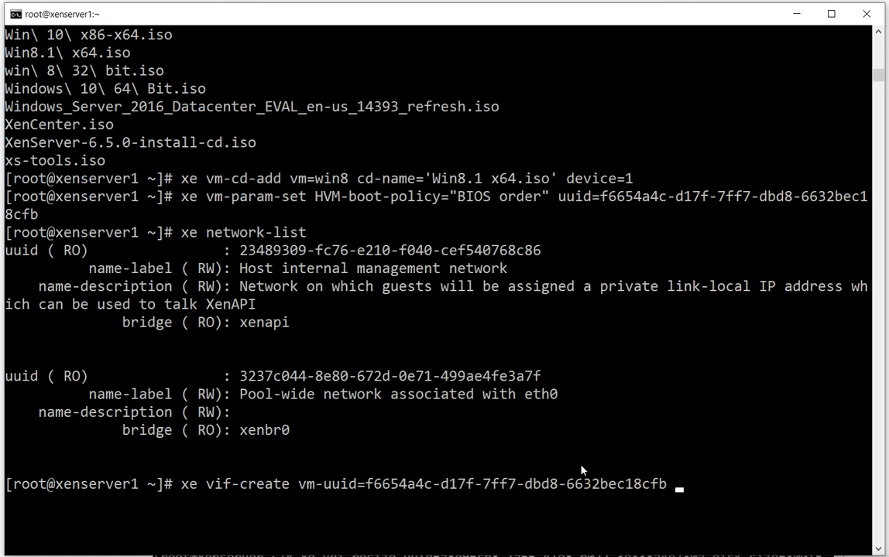
Add the eth0 pool-wide network to the vif-create command as network-uuid=3237c044-8e80-672d-0e71-499ae4fe3a7f
type("ne")
key("Tab")
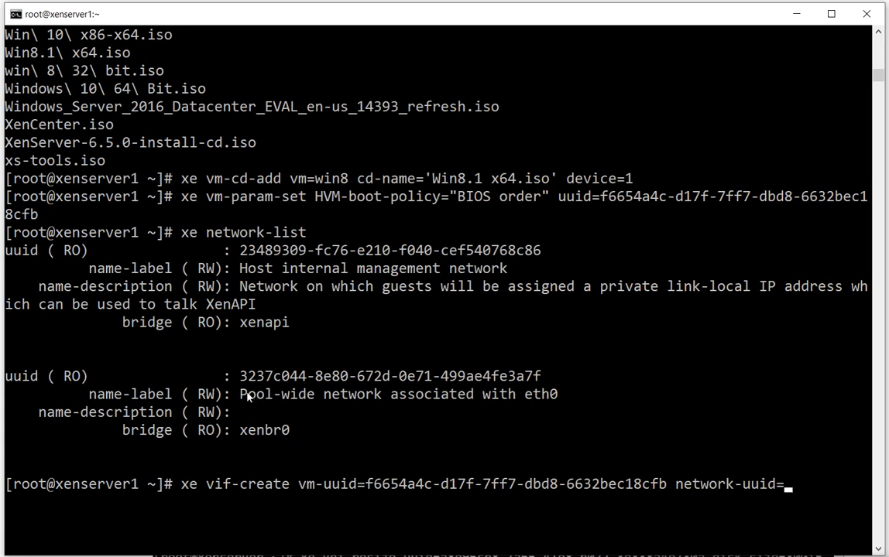
left_click_drag(240, 395, 523, 427)
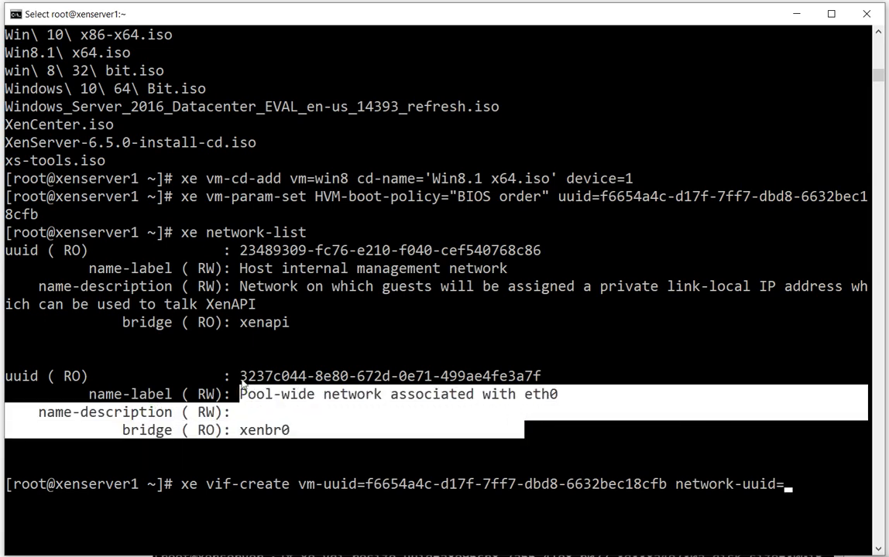
left_click_drag(240, 376, 288, 380)
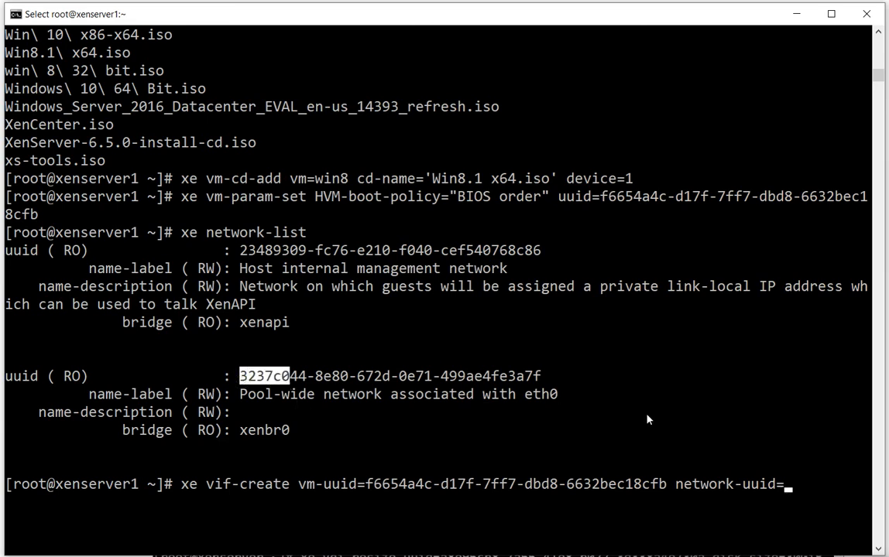
left_click(485, 425)
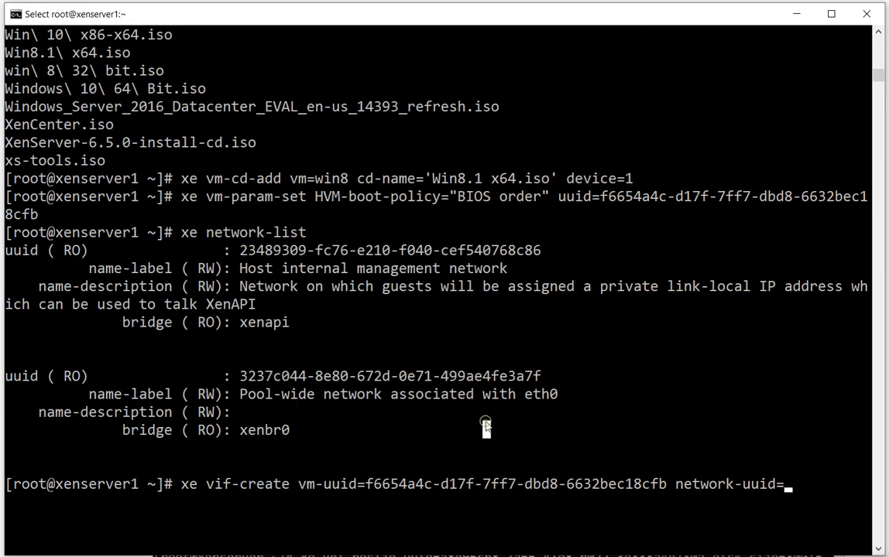
type("32")
key("Tab")
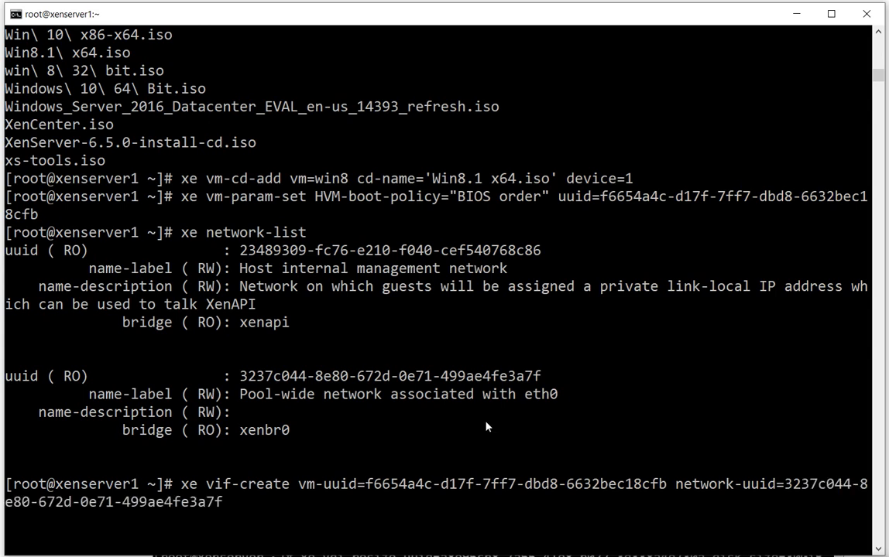
Complete the vif-create command with device=0, run it and highlight the UUID it returns
type("de")
key("Tab")
type("0")
key("Return")
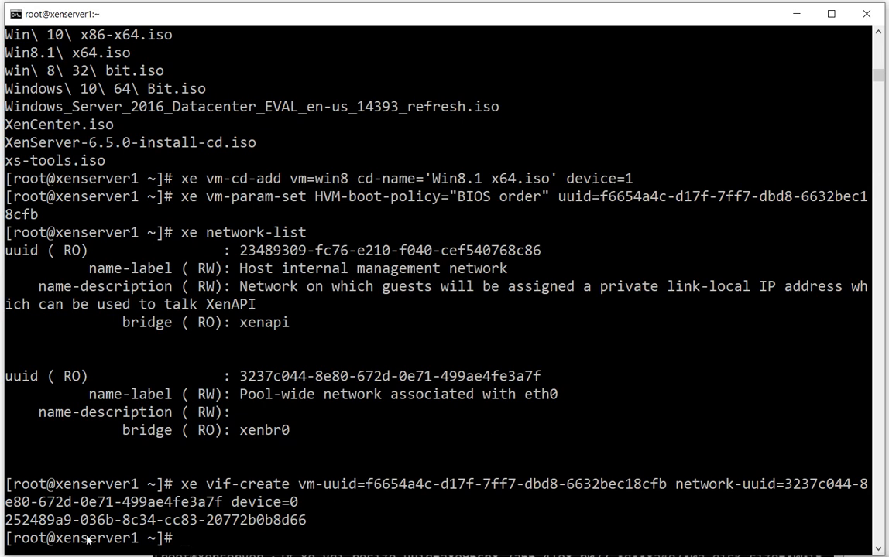
left_click_drag(9, 523, 309, 525)
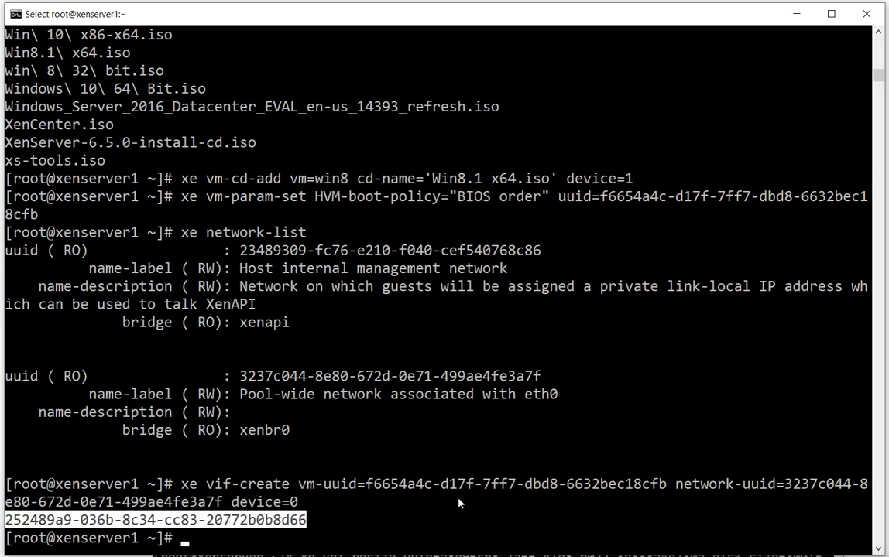
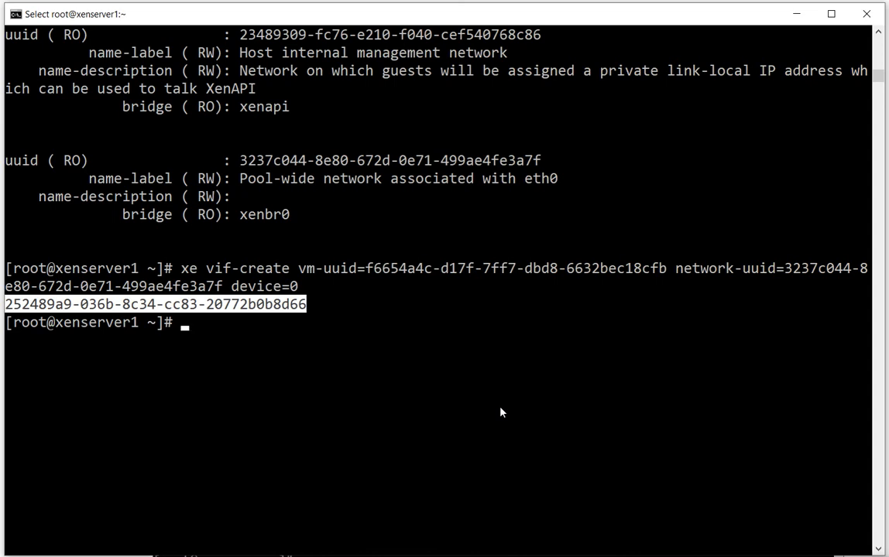
Start an xe vm-memory-limits-set command with a dynamic-max of 4000MiB
type("xe vm")
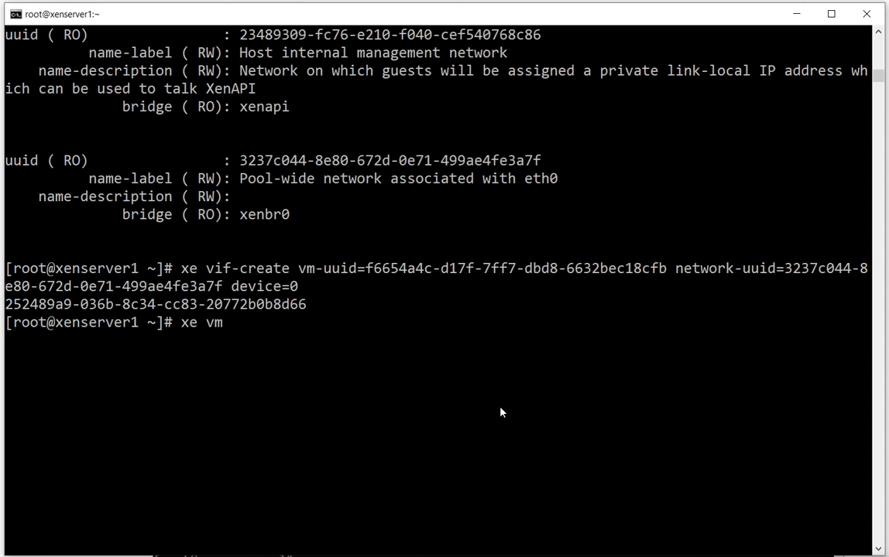
type("-mem")
key("Tab")
type("l")
key("Tab")
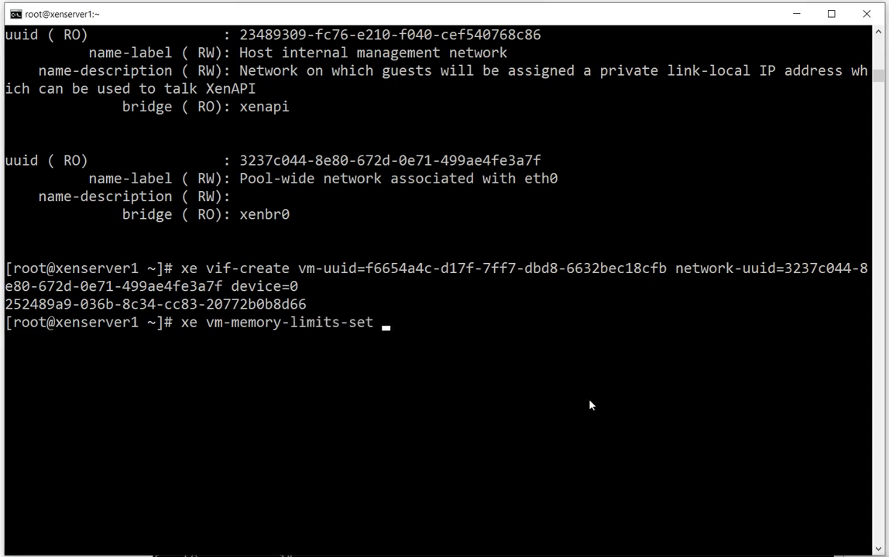
type("dy")
key("Tab")
type("a")
key("Tab")
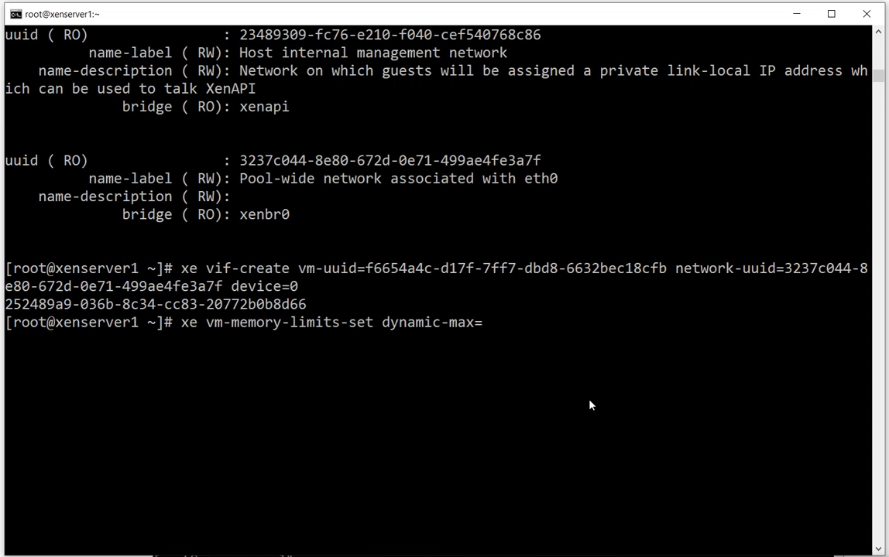
type("4000Mib")
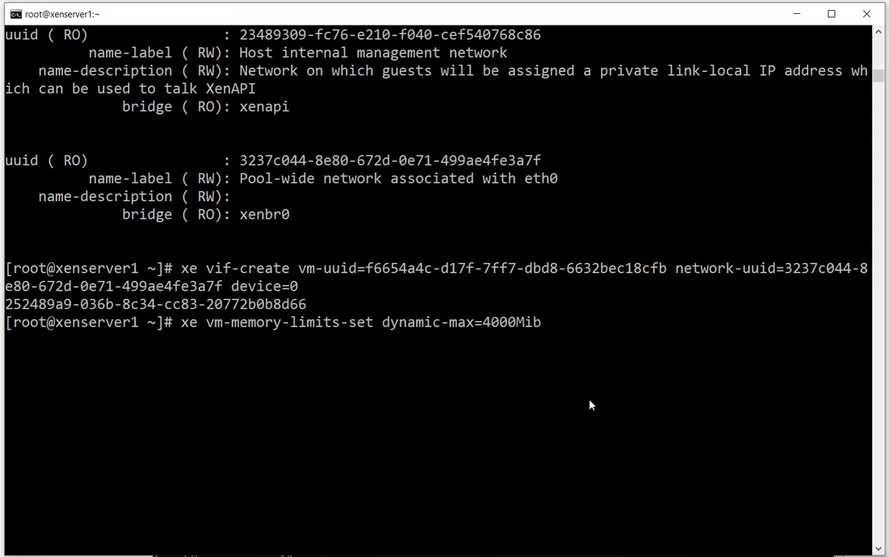
key("BackSpace")
Add dynamic-min=512MiB to the memory limits command
type("B dynamic-min=")
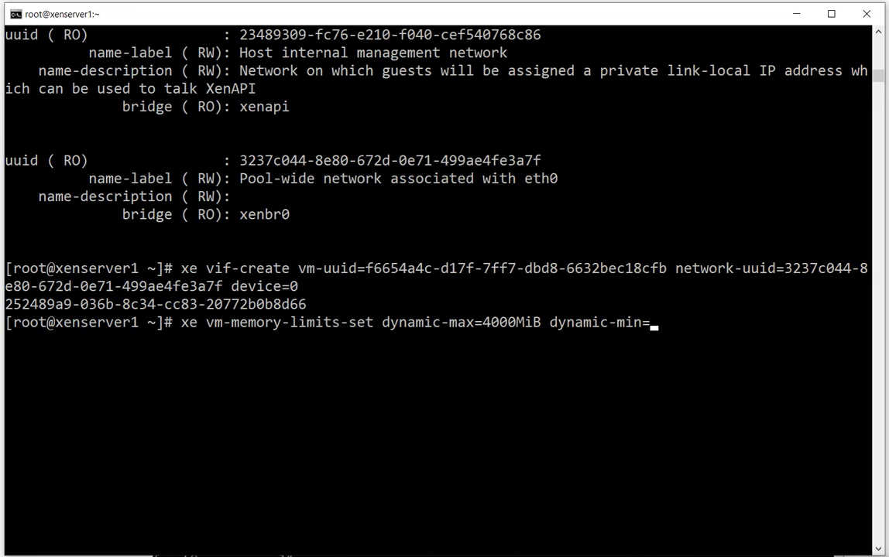
left_click(639, 555)
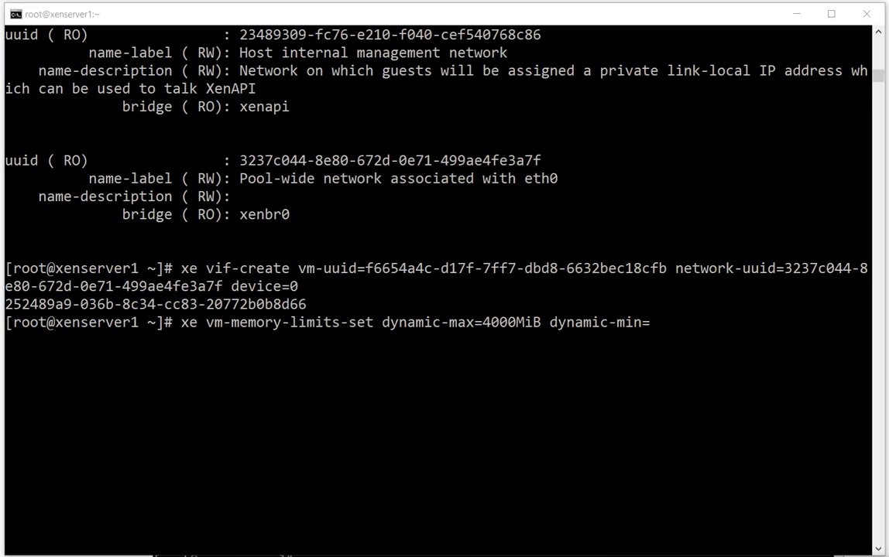
left_click(718, 339)
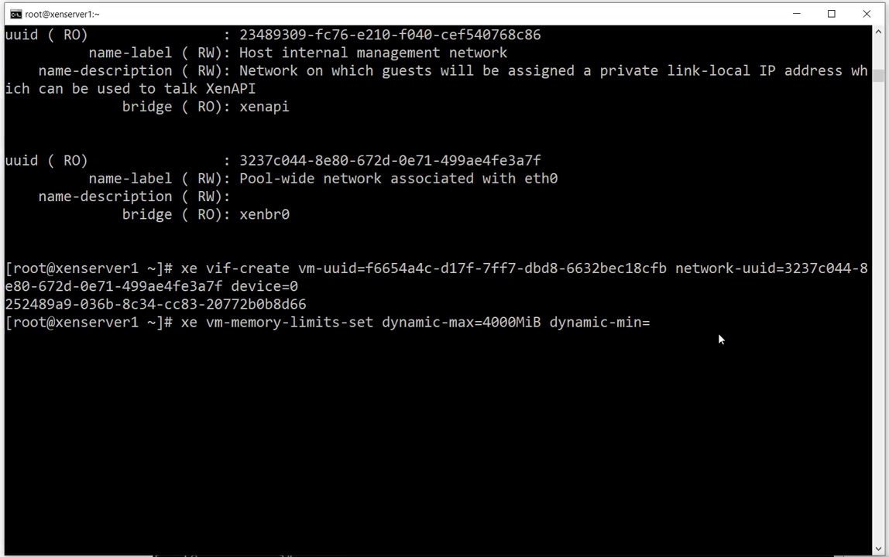
type("512Mi")
Add static-max=4000MiB and static-min=512MiB to the memory limits command
type("B static-m")
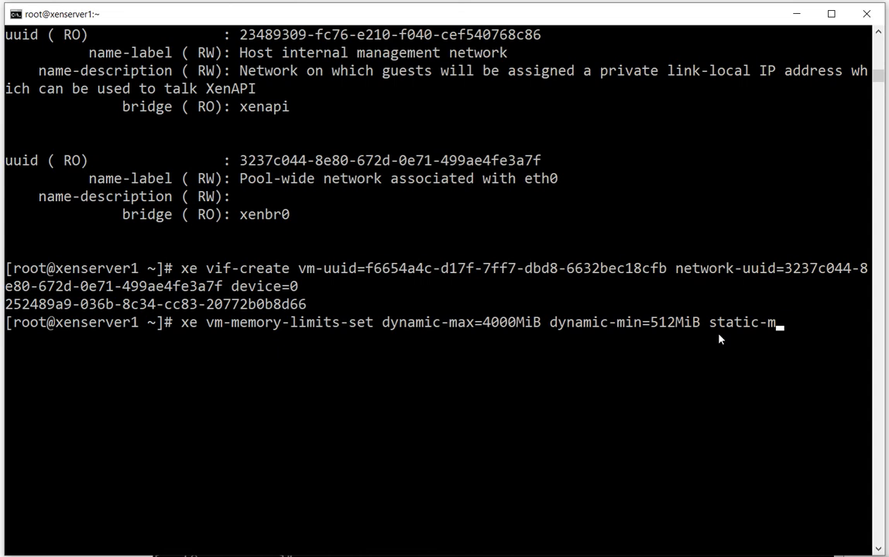
type("ax=4000Mi")
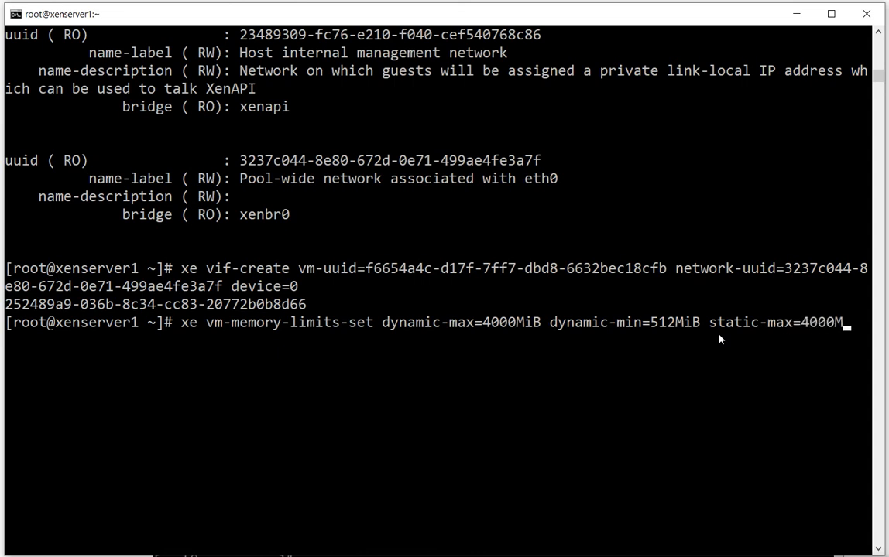
type("B")
key("Return")
type("static-mi")
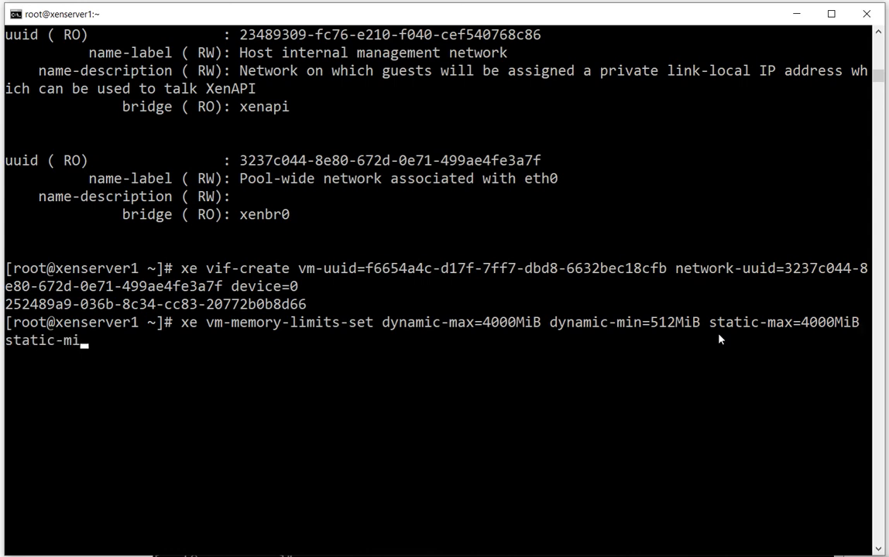
type("n=512Mi")
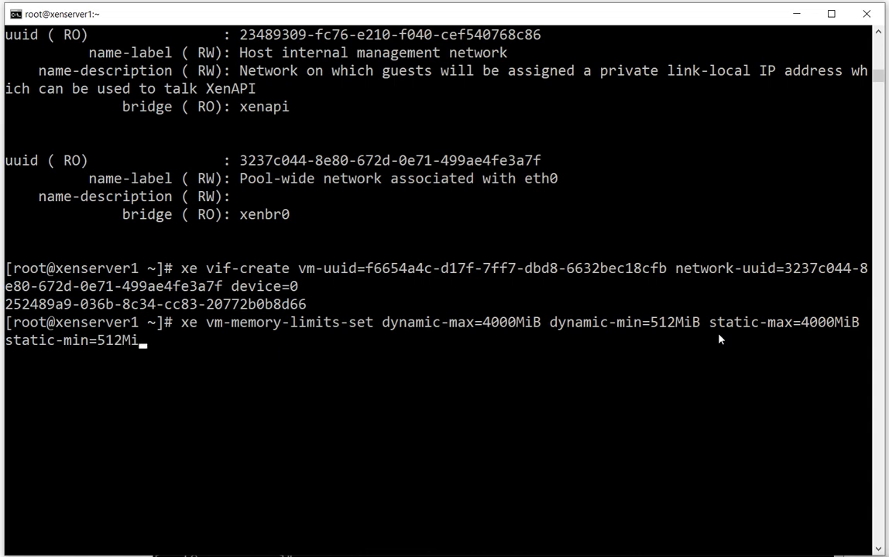
type("B uuid=")
Complete the memory limits command with uuid=f6654a4c-d17f-7ff7-dbd8-6632bec18cfb for the win8 VM and run it
type("f66")
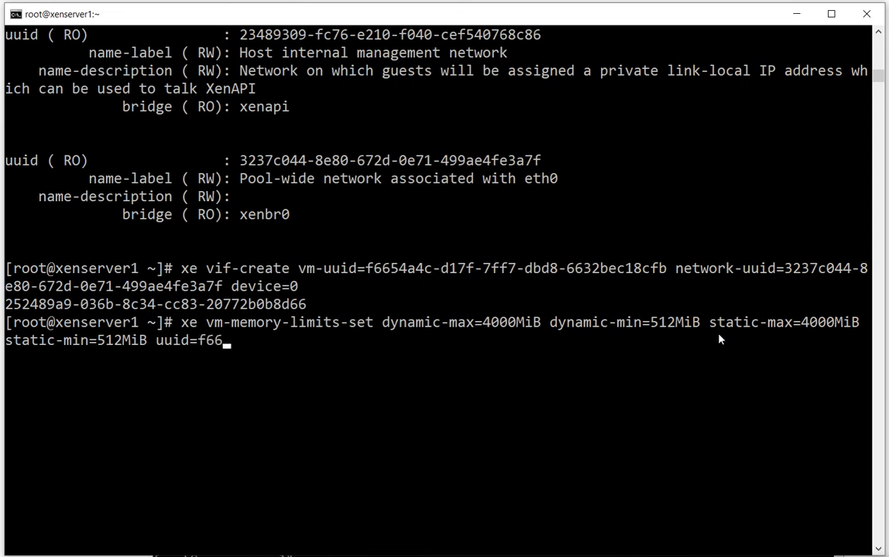
key("Tab")
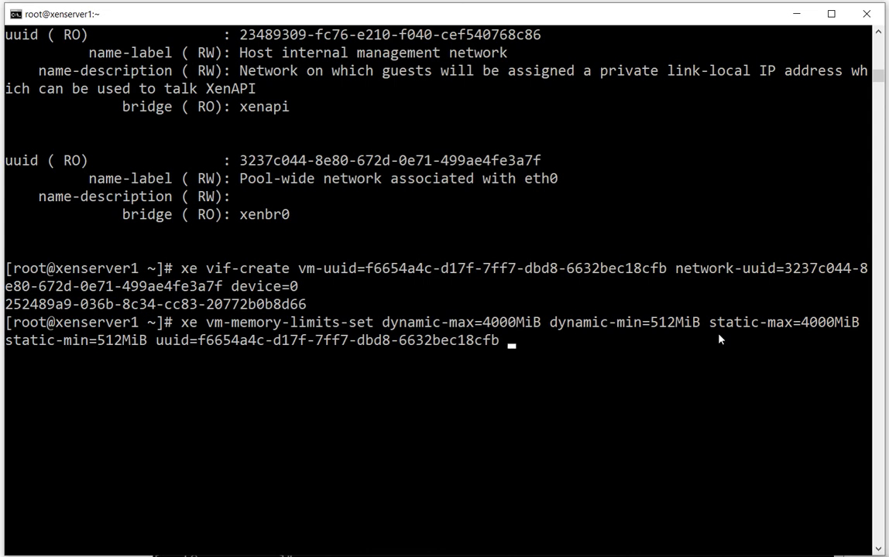
key("Return")
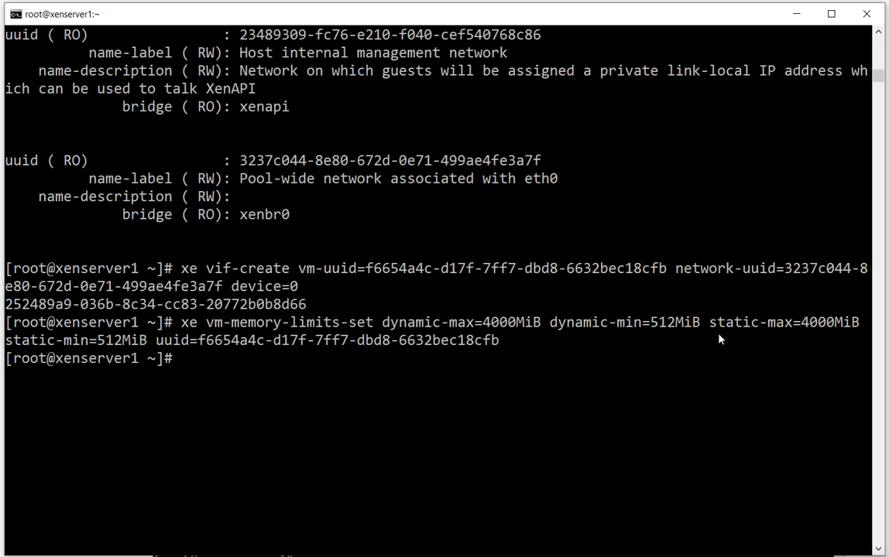
List the win8 VM's disks with xe vm-disk-list vm=win8
left_click(648, 555)
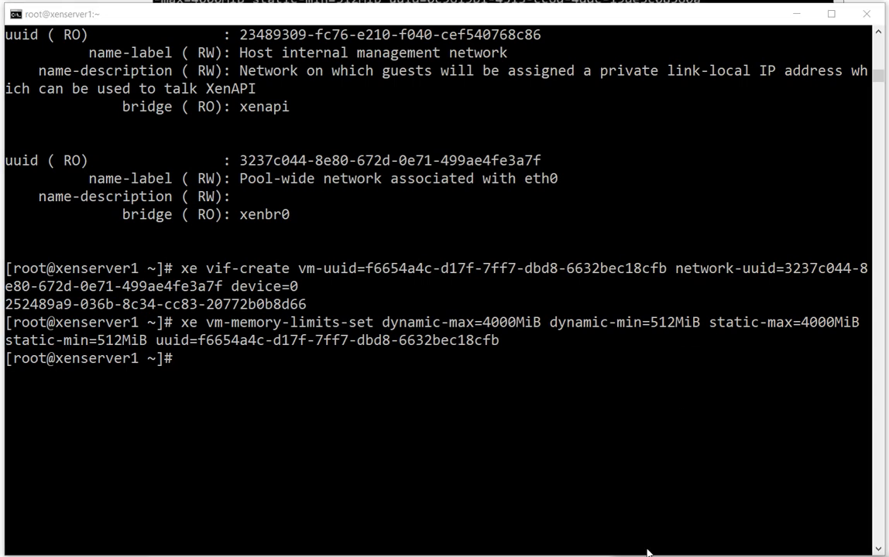
left_click(672, 478)
type("xe ")
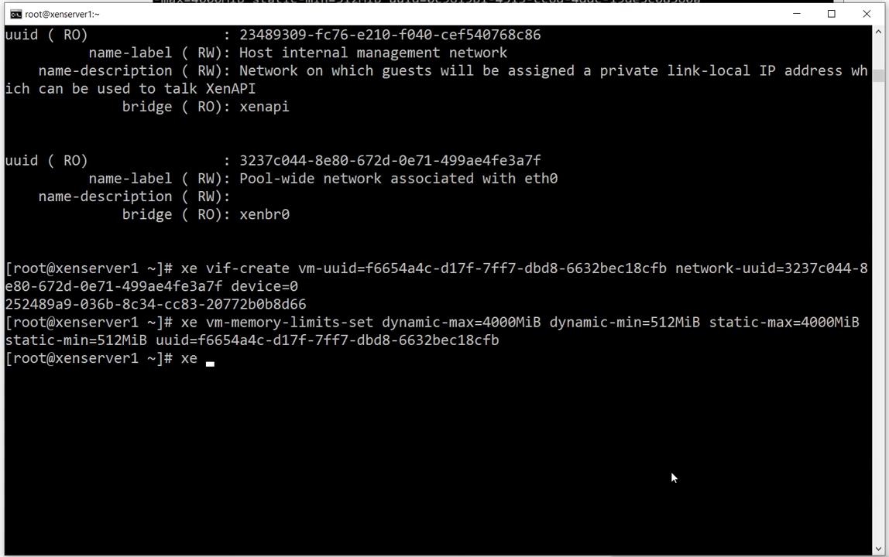
type("vm-disk-")
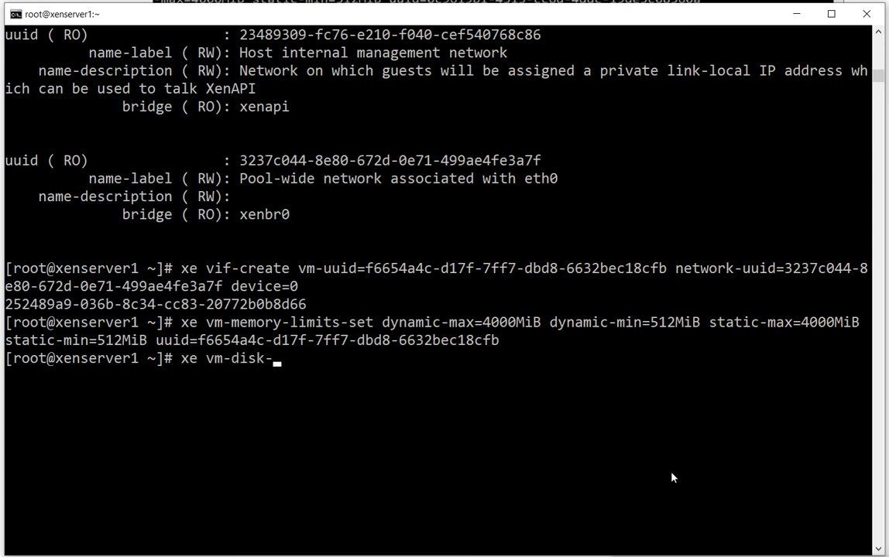
type("list vm=win")
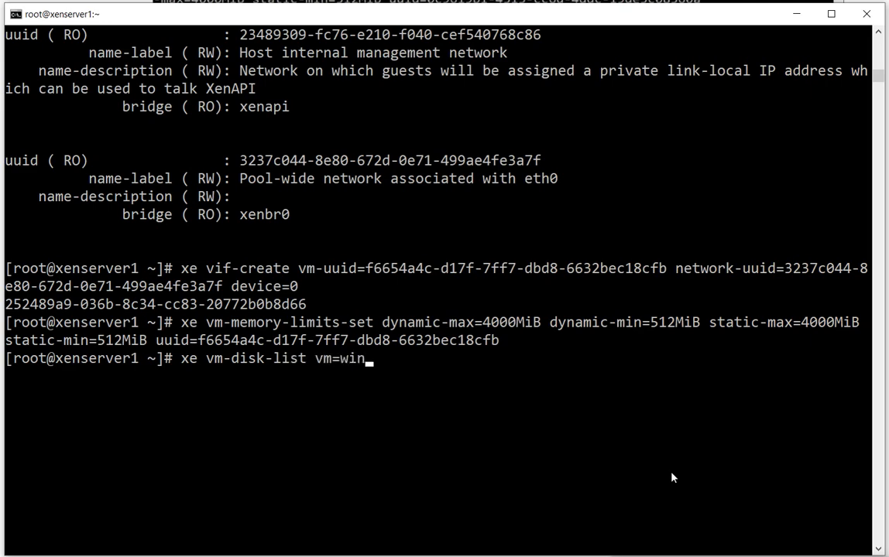
type("8")
key("Return")
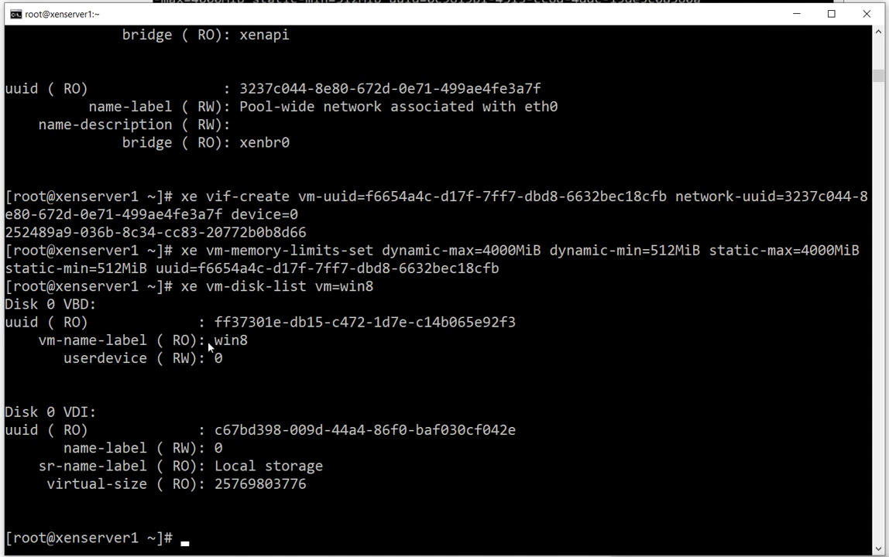
Examine the win8 disk listing by highlighting the VBD UUID, the storage repository name and the virtual size
left_click_drag(214, 322, 514, 323)
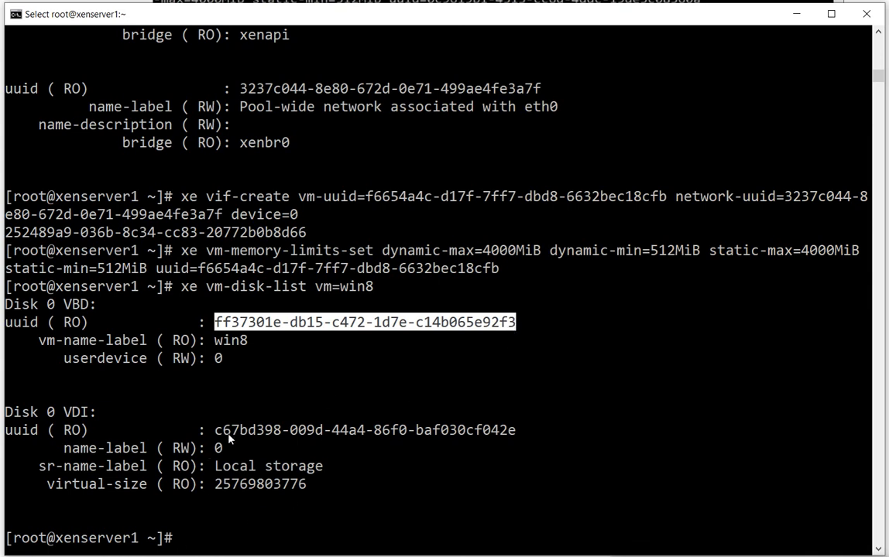
left_click_drag(229, 438, 492, 448)
left_click(268, 466)
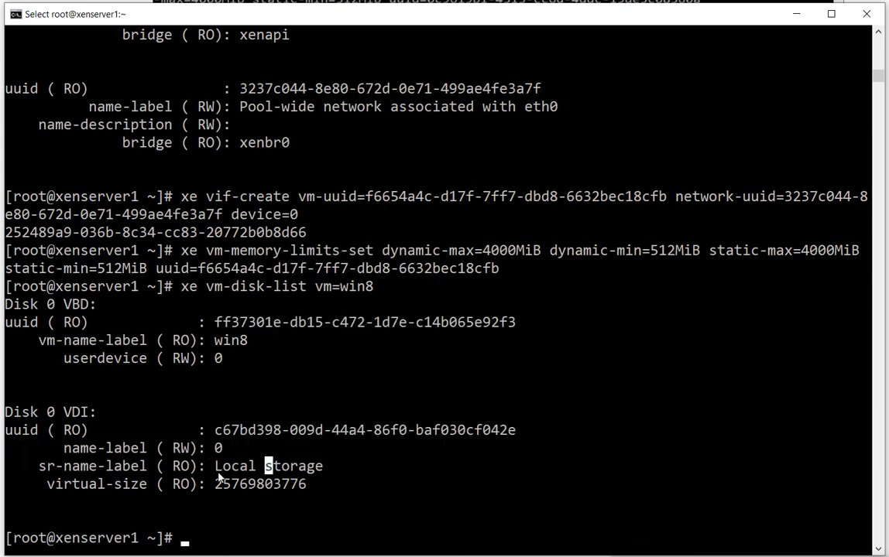
left_click_drag(219, 469, 313, 469)
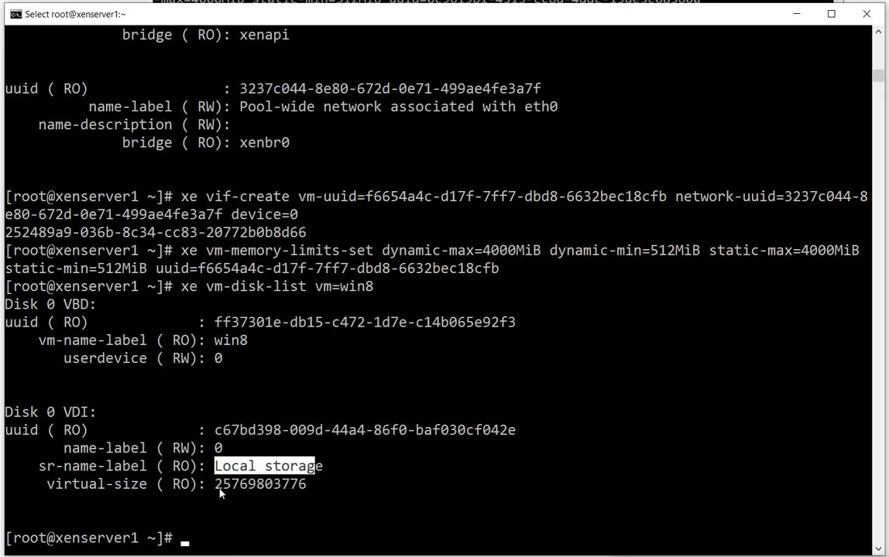
left_click_drag(217, 486, 312, 486)
left_click(310, 486)
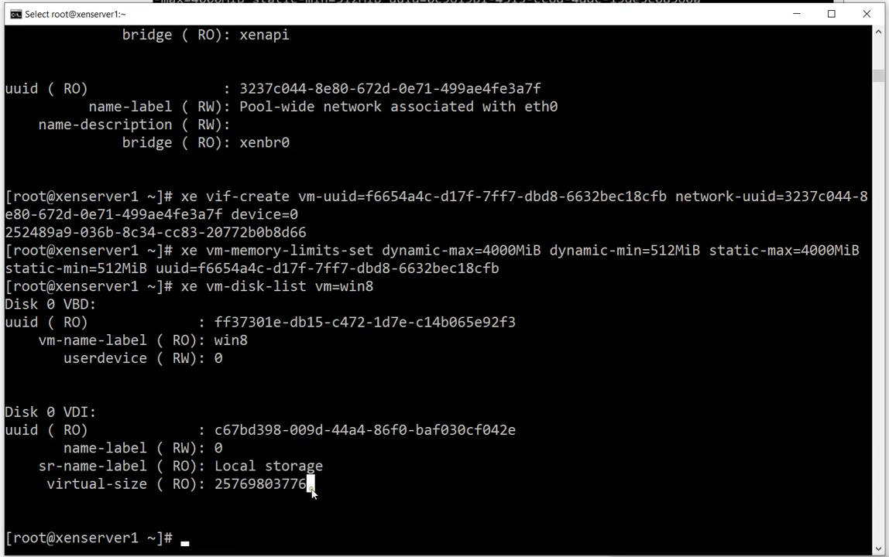
left_click_drag(216, 486, 299, 487)
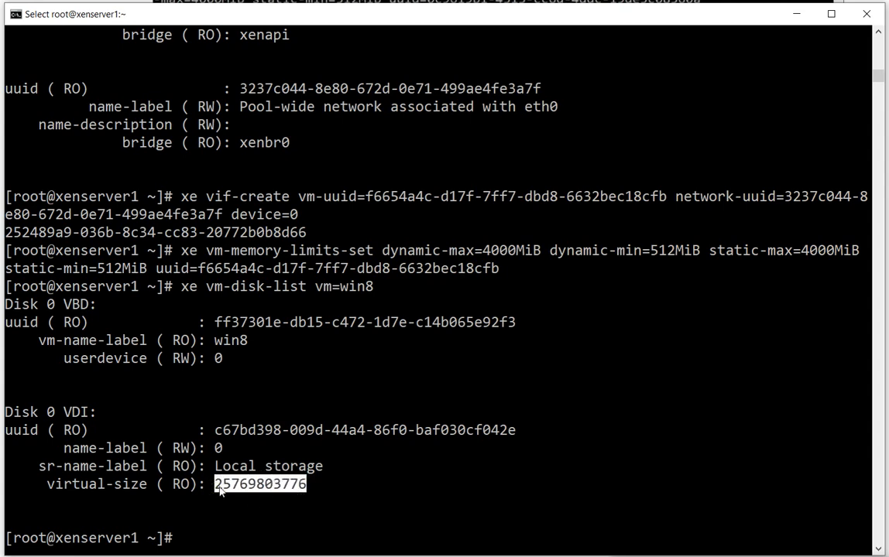
left_click_drag(218, 487, 308, 489)
left_click(219, 486)
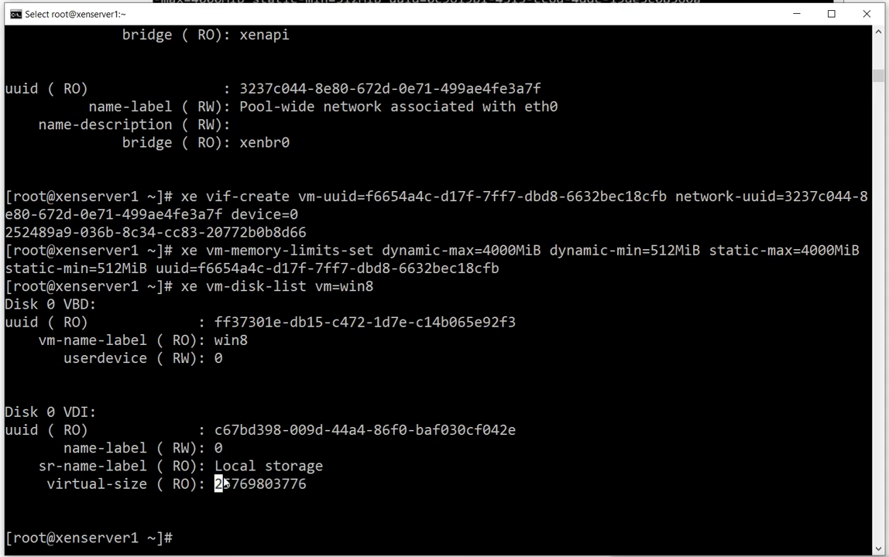
Start an xe vdi-resize command with the uuid= parameter, highlighting VDI in the Disk 0 heading
scroll(422, 473, "down", 1)
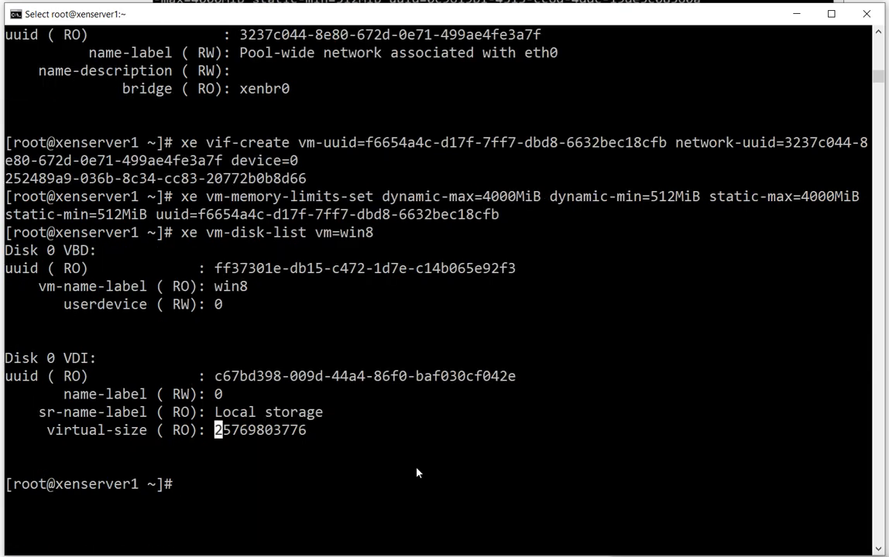
type("xe")
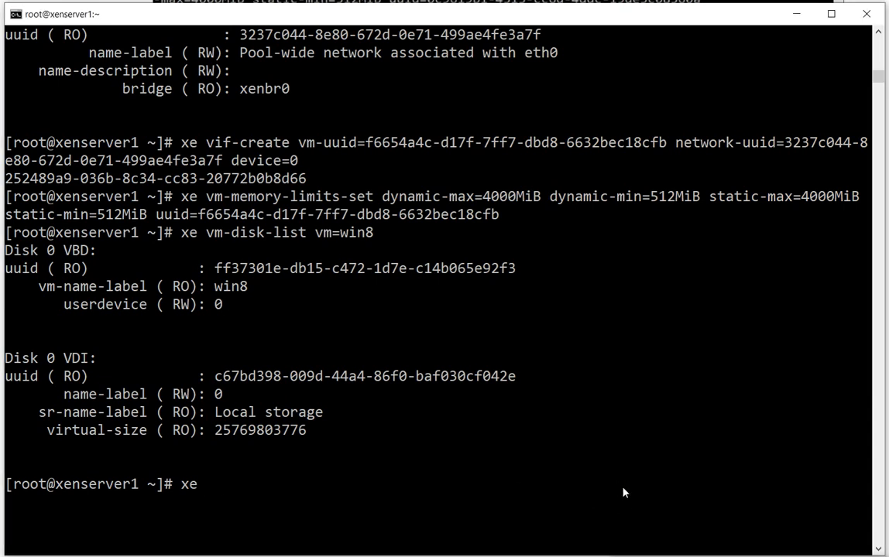
type("vdi-resize")
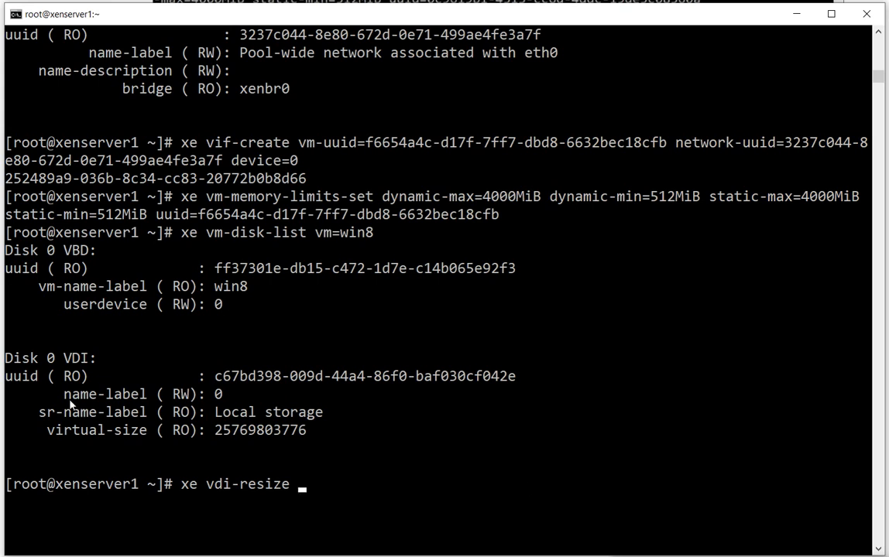
left_click_drag(64, 360, 85, 369)
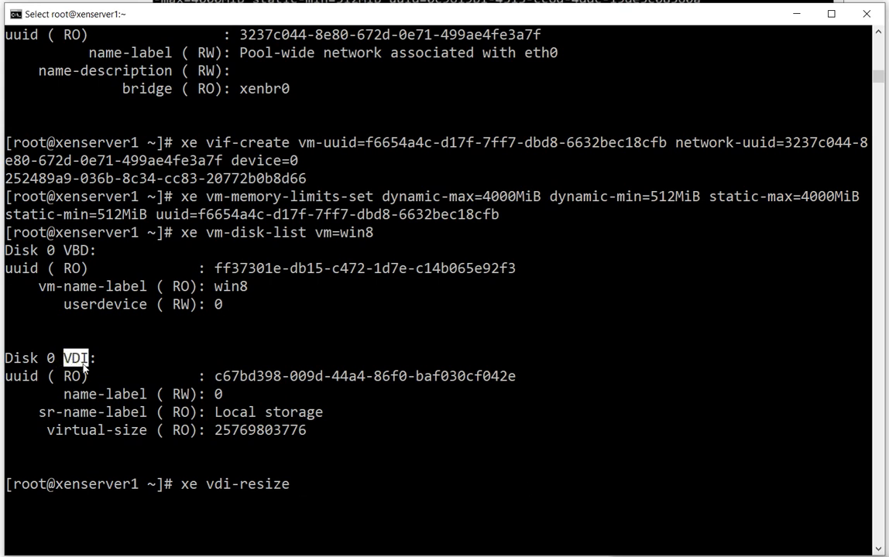
left_click(378, 483)
type("uuid=")
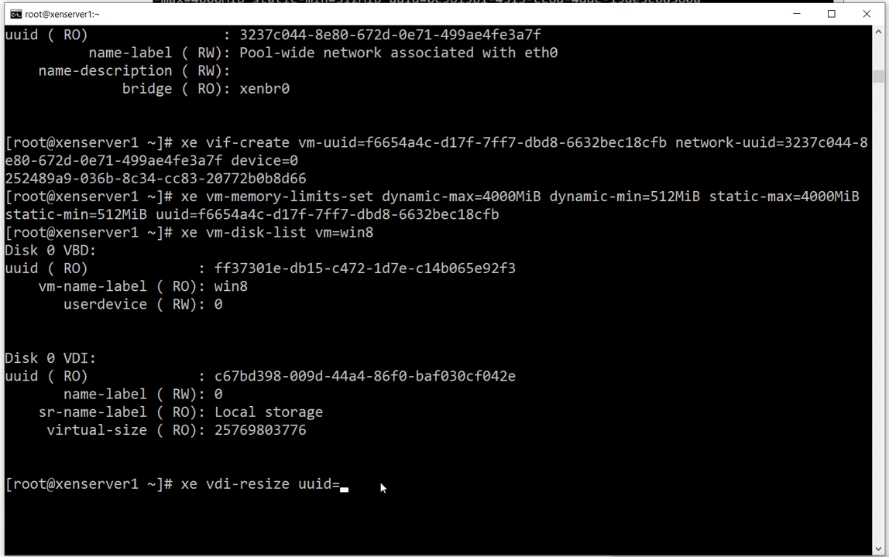
type("f66")
Copy the Disk 0 VDI UUID c67bd398-009d-44a4-86f0-baf030cf042e from the listing into the vdi-resize command
key("BackSpace")
key("BackSpace")
key("BackSpace")
left_click_drag(216, 378, 516, 377)
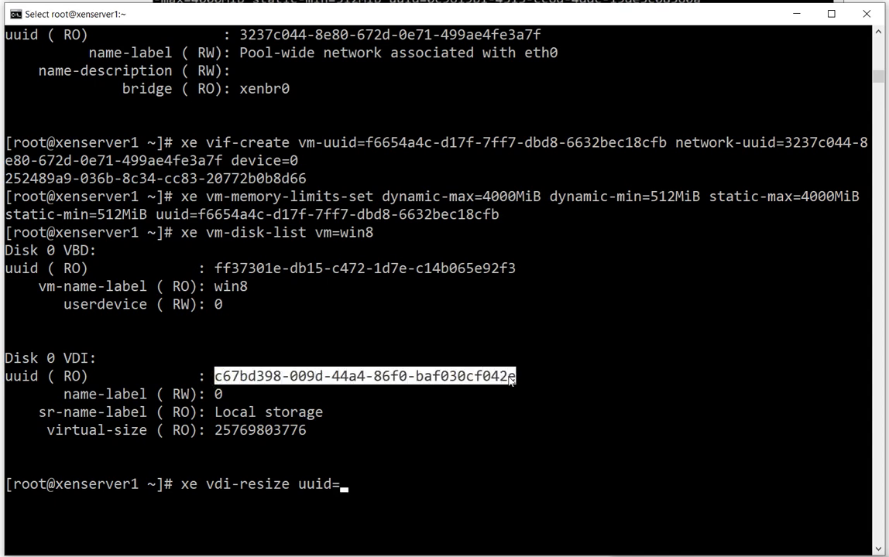
right_click(574, 468)
right_click(575, 468)
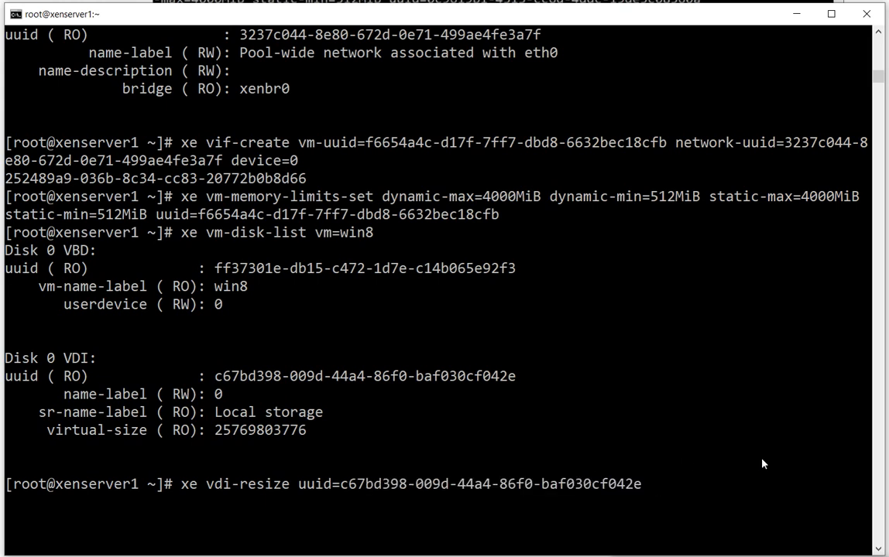
Complete the vdi-resize command with disk-size=30GiB and run it
type("disk-size=")
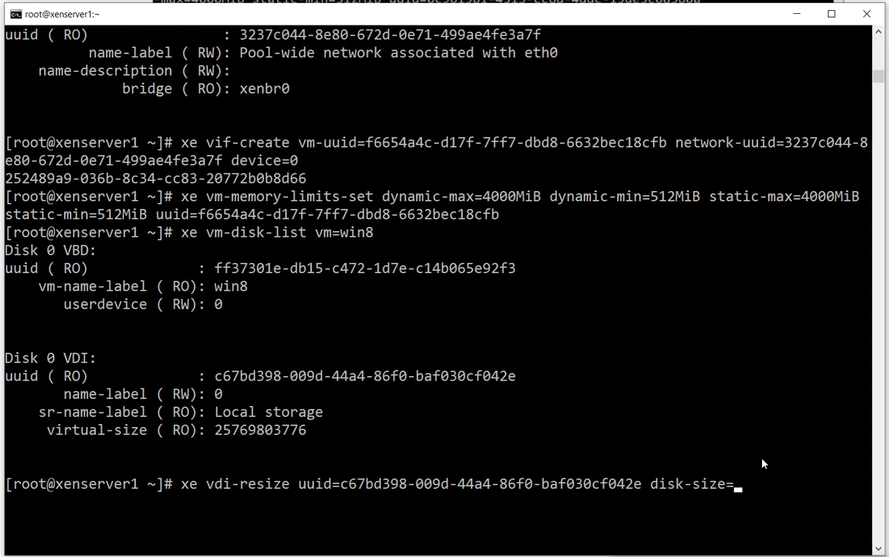
type("30GiB")
key("Return")
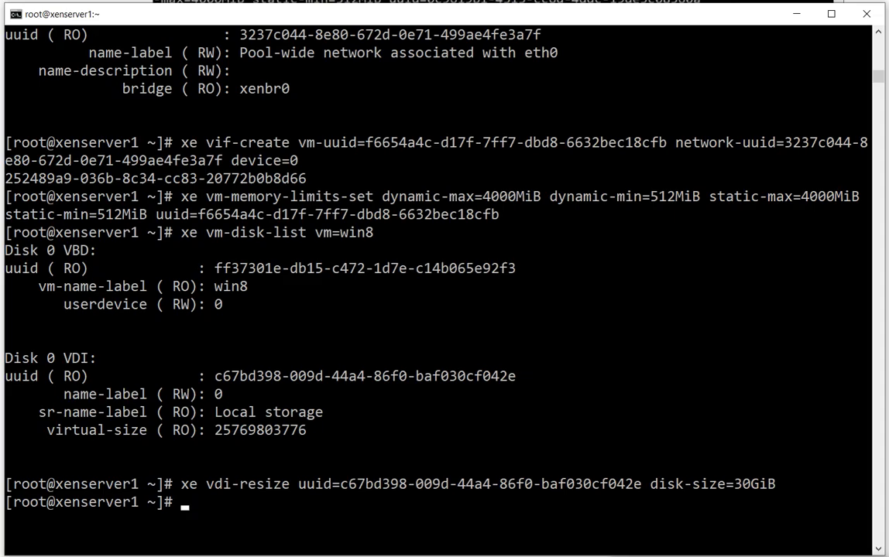
Switch to XenCenter and review the win8 VM's general properties, memory, virtual disk, network interface and console
key("alt+Tab")
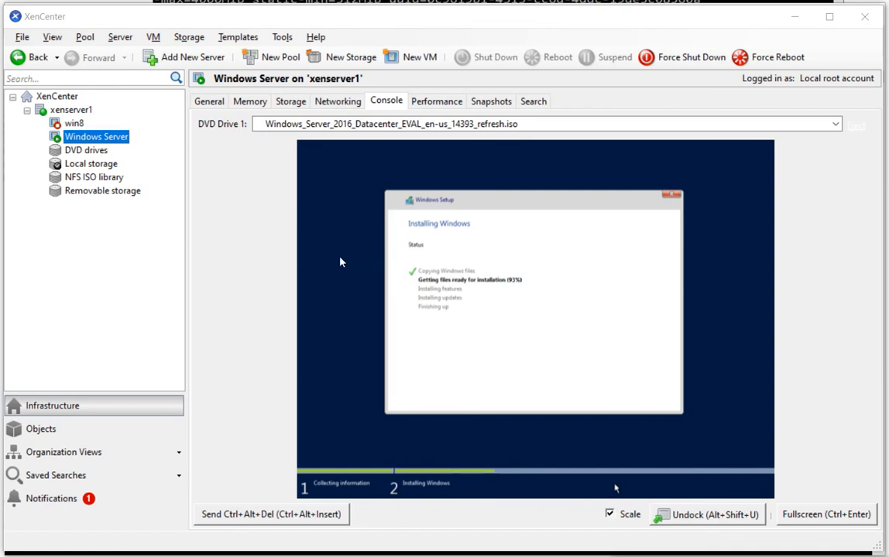
left_click(78, 125)
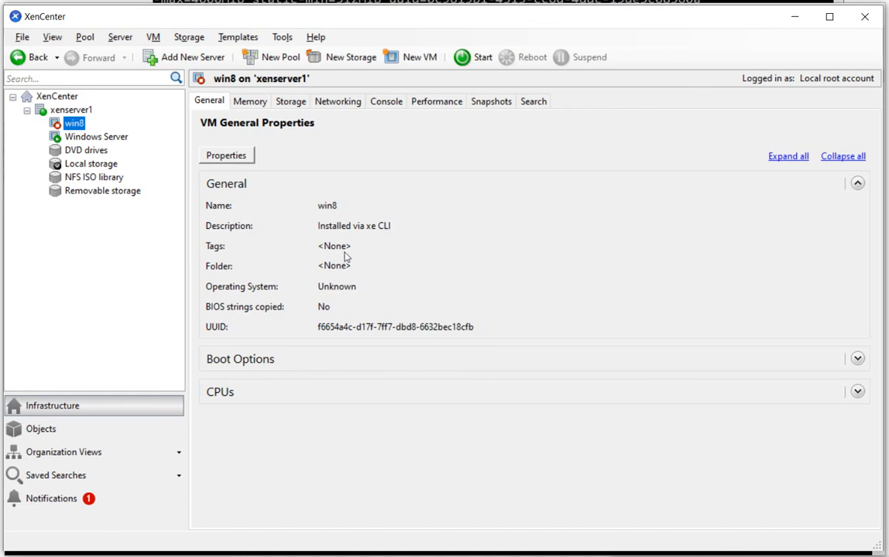
left_click(247, 98)
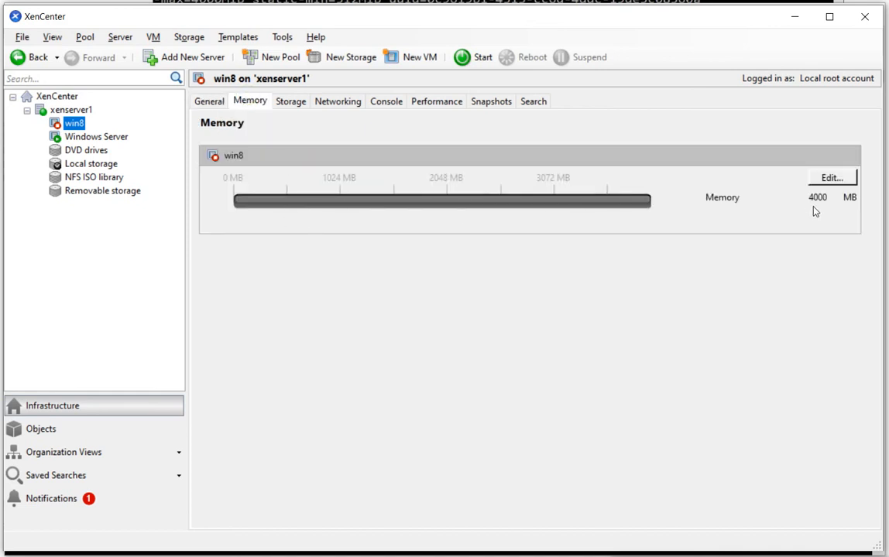
left_click(292, 107)
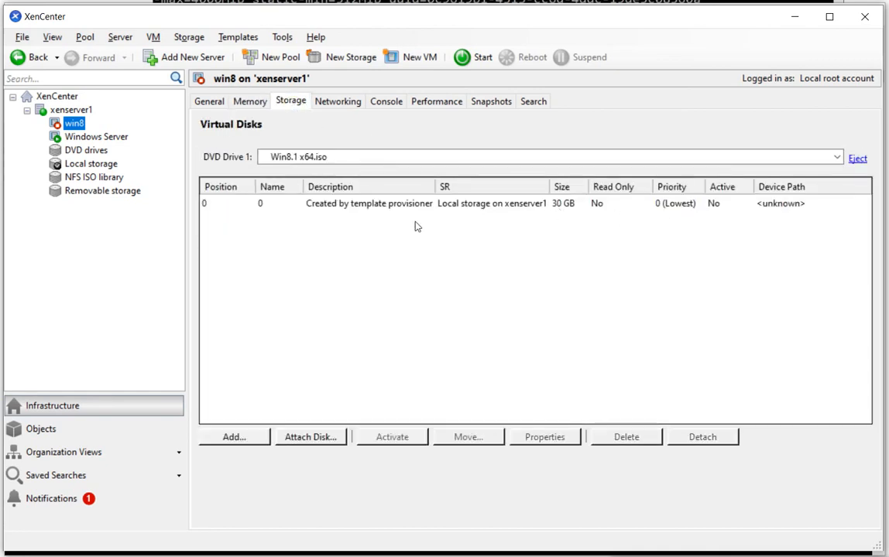
left_click(339, 104)
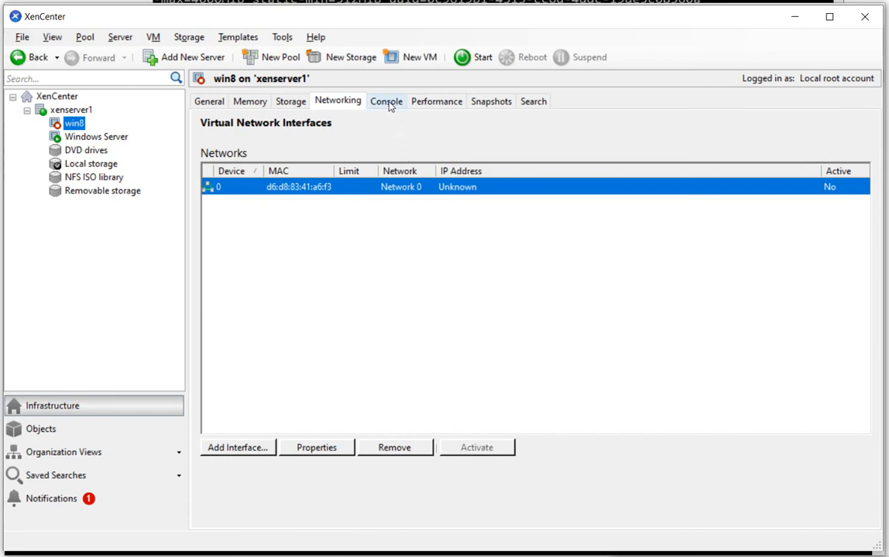
left_click(292, 107)
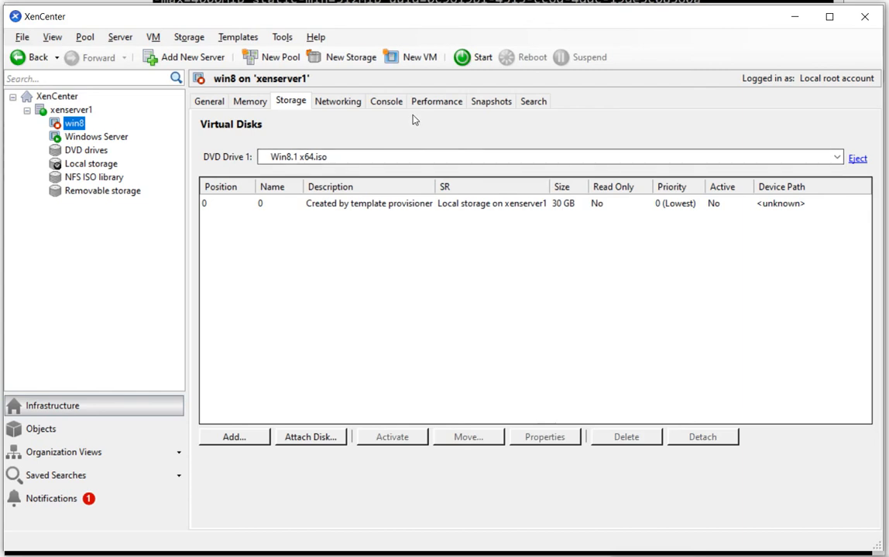
left_click(338, 103)
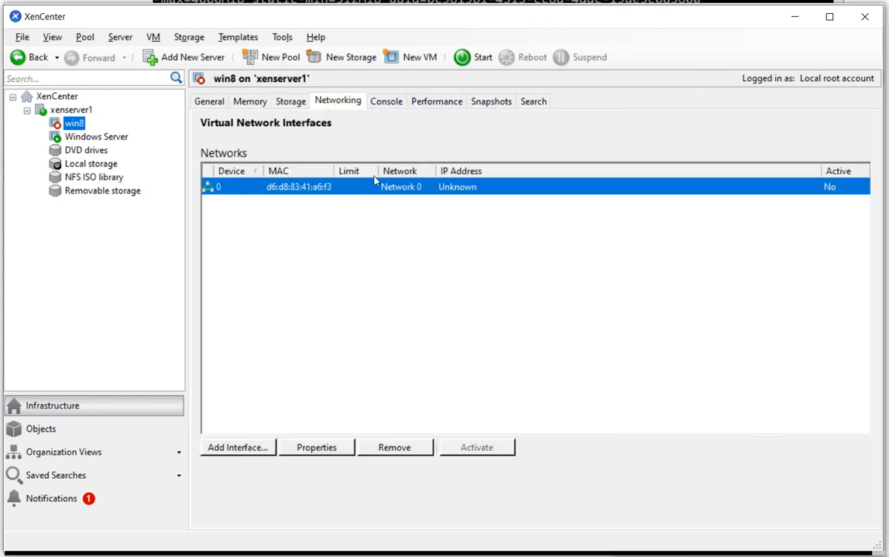
left_click(387, 108)
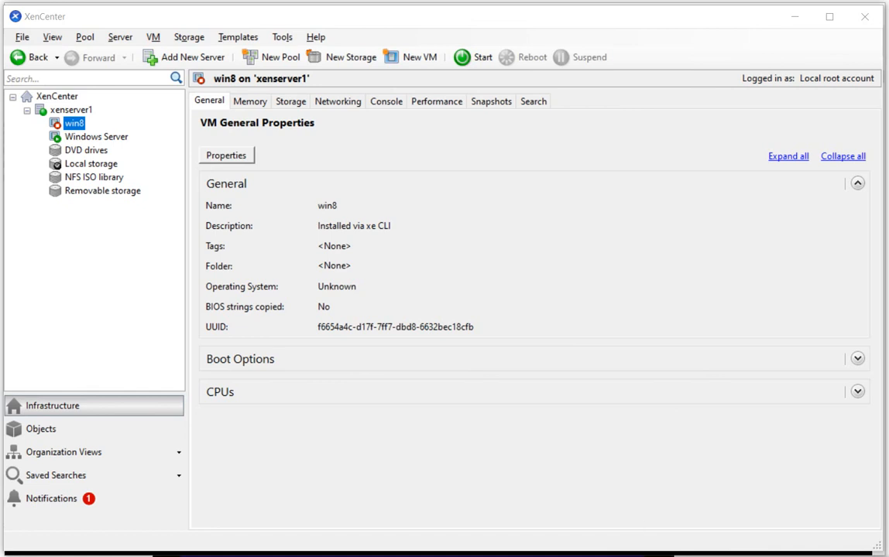
Return to the root@xenserver1 terminal and start the win8 VM with xe vm-start uuid=f6654a4c-d17f-7ff7-dbd8-6632bec18cfb
left_click(625, 554)
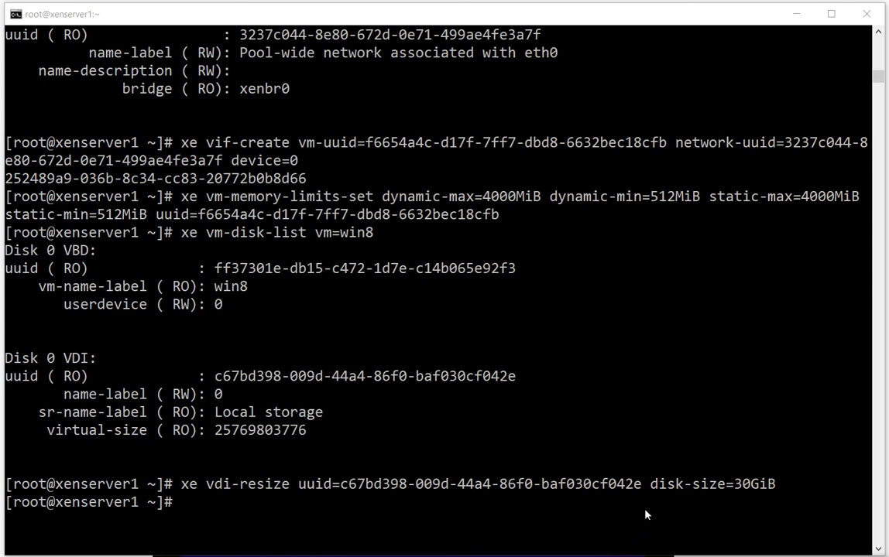
left_click(658, 493)
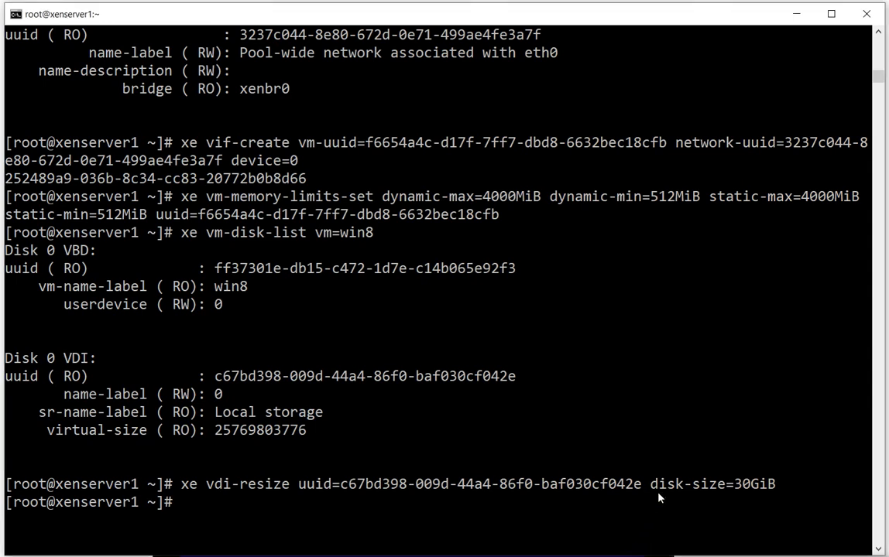
type("xe vm-start")
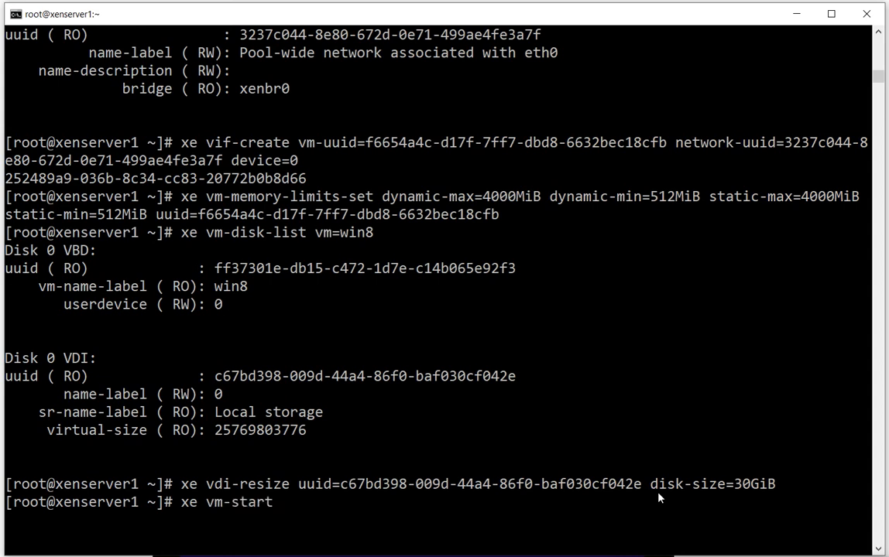
type(" uuid=f66")
key("Tab")
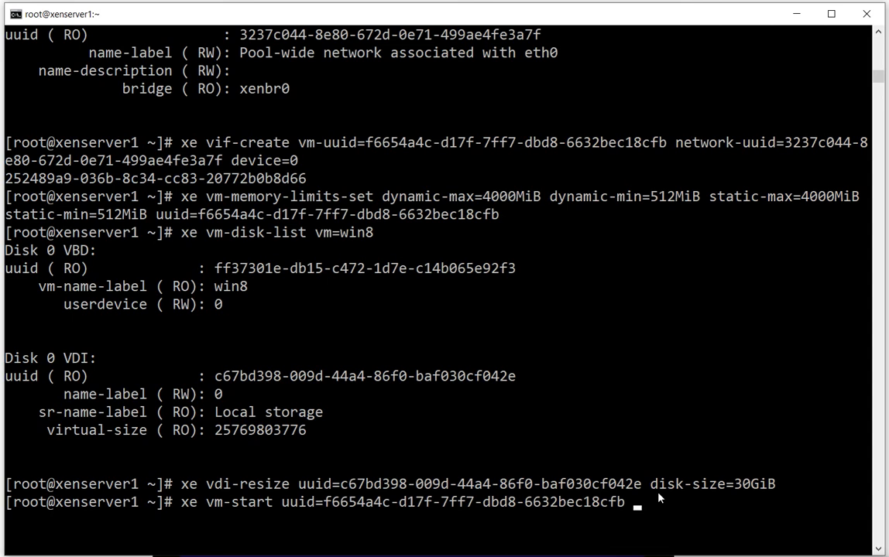
key("Return")
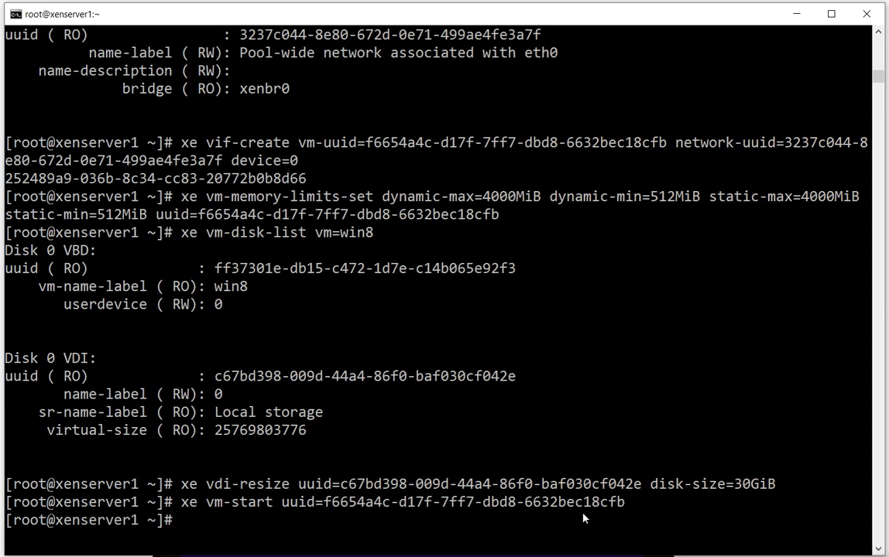
Clear the terminal screen and list all virtual machines with xe vm-list
key("ctrl+l")
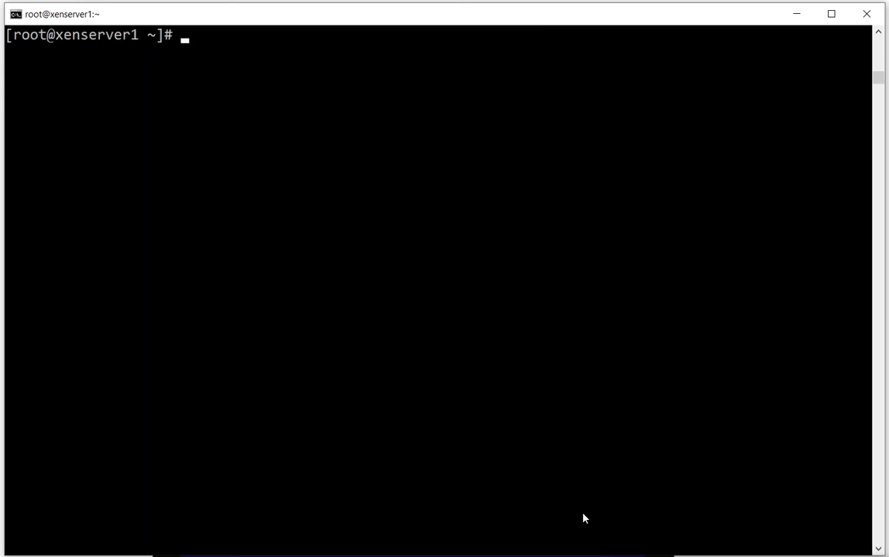
key("Return")
key("Return")
type("x")
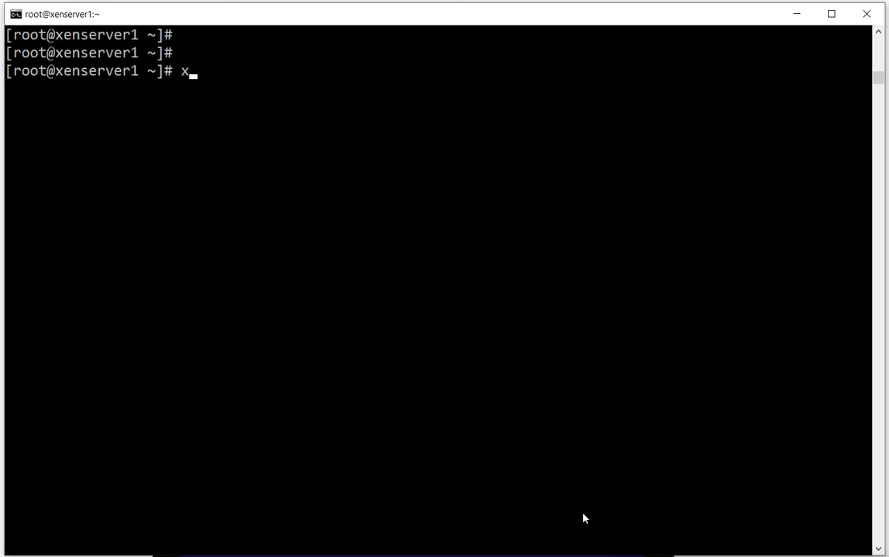
type("e vmli")
key("BackSpace")
key("BackSpace")
type("-list")
key("Return")
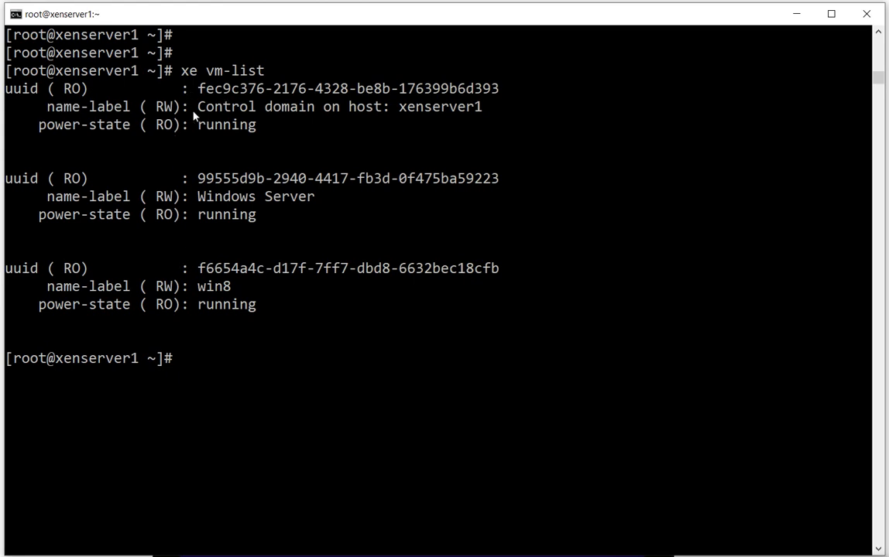
Highlight the names and power states of the control domain, Windows Server and win8 in the listing, and view win8's console in XenCenter
left_click_drag(219, 109, 486, 108)
left_click_drag(198, 125, 256, 127)
left_click_drag(198, 197, 338, 198)
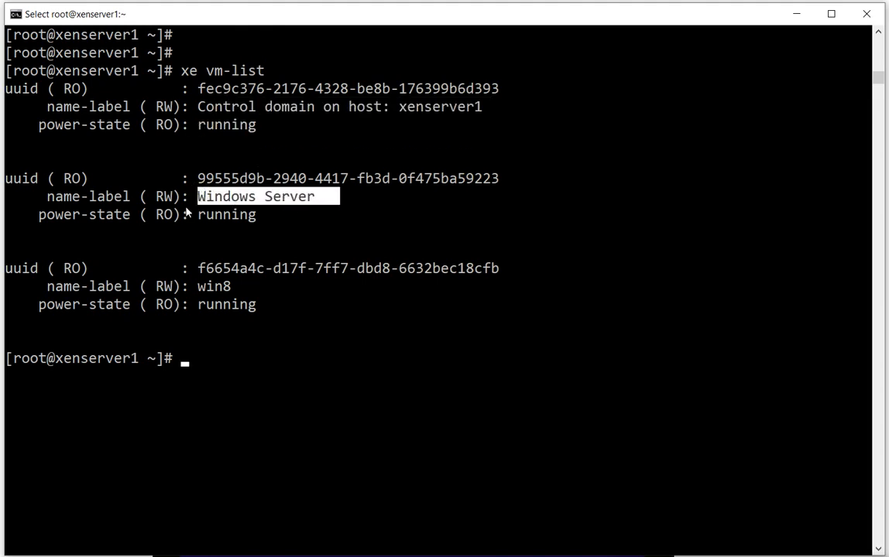
left_click_drag(187, 213, 256, 214)
left_click_drag(188, 286, 256, 287)
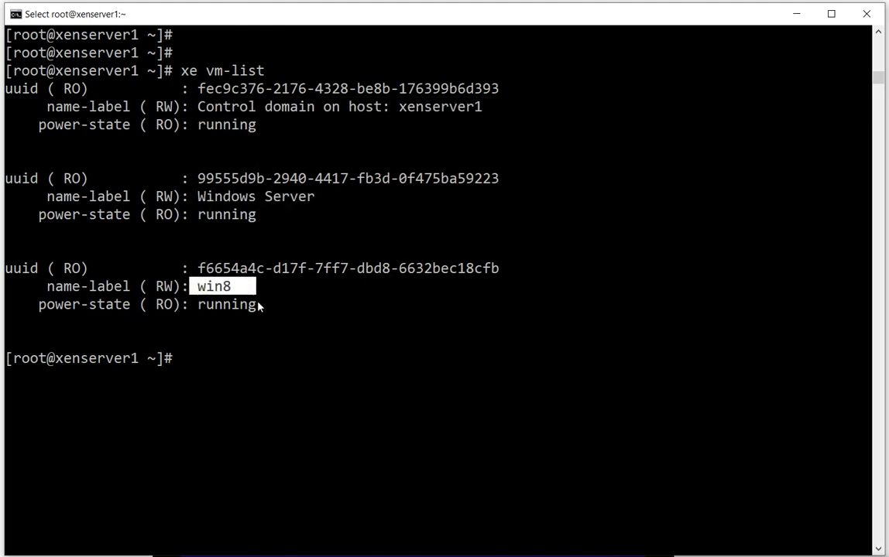
left_click_drag(198, 307, 257, 308)
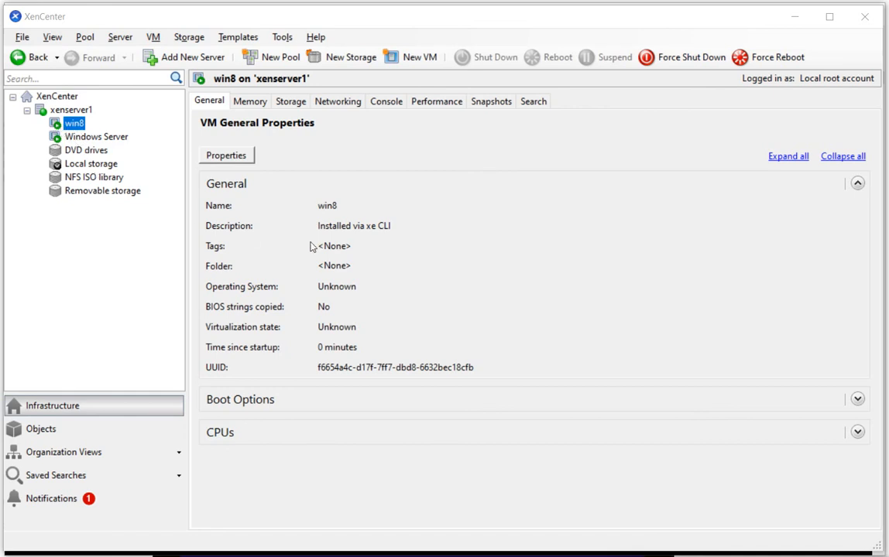
left_click(385, 103)
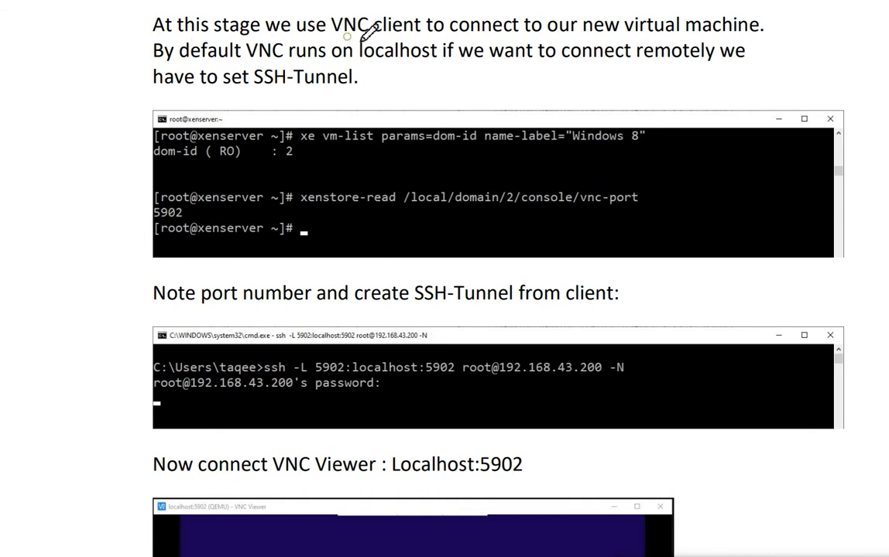
In the PDF notes, underline "VNC client", the sentence about VNC running on localhost and connecting remotely, and "set SSH-Tunnel"
left_click_drag(333, 36, 416, 33)
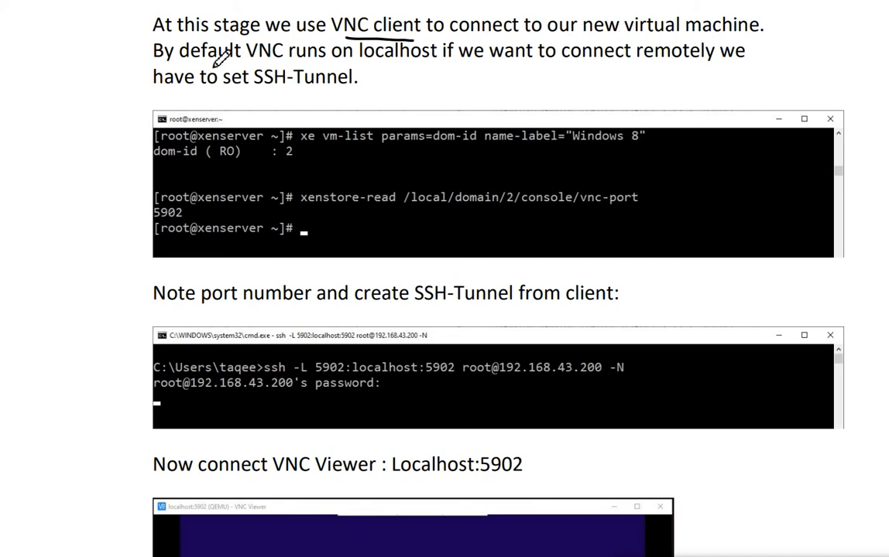
left_click_drag(250, 60, 735, 67)
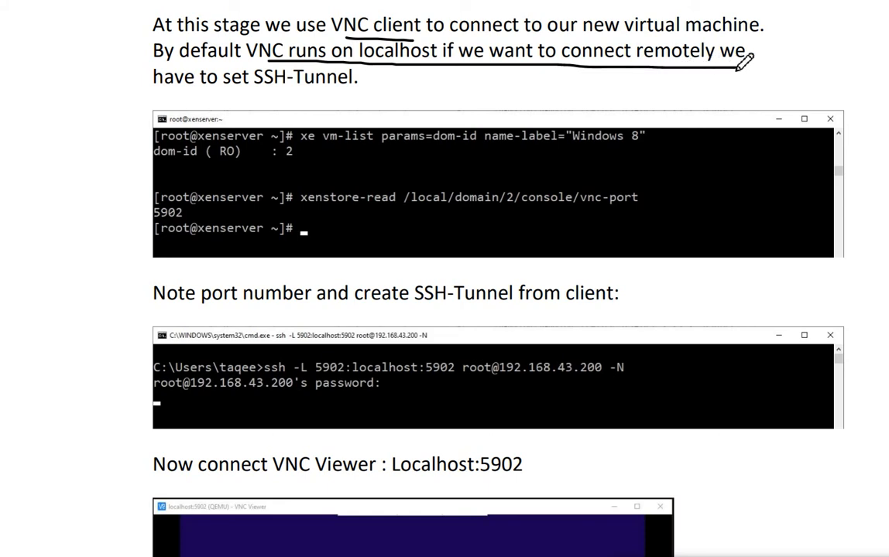
left_click_drag(206, 91, 365, 91)
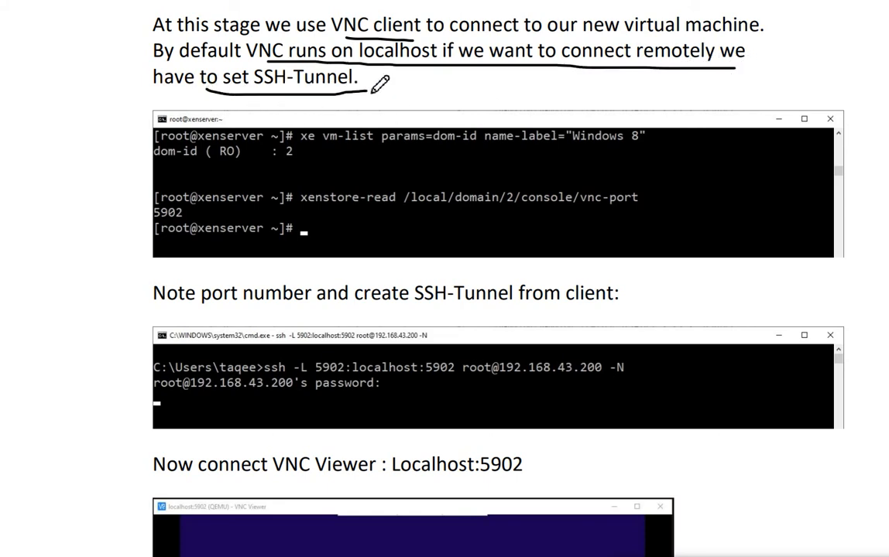
Sketch a server box containing a VM linked to a VNC box, underline "localhost", and connect a remote client box to the VM
mouse_move(27, 122)
left_mouse_down()
mouse_move(31, 305)
mouse_move(139, 205)
mouse_move(139, 103)
mouse_move(29, 101)
mouse_move(33, 128)
mouse_move(87, 141)
mouse_move(87, 122)
mouse_move(41, 117)
left_mouse_up()
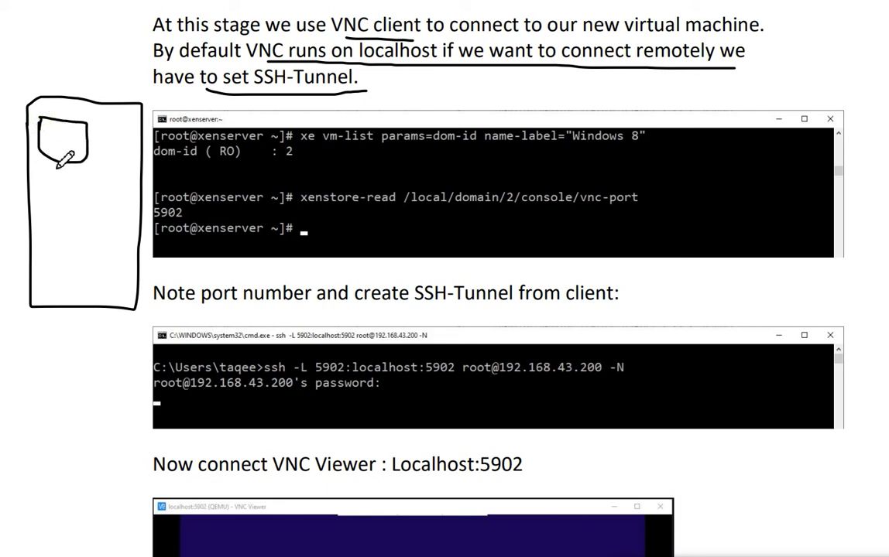
mouse_move(58, 164)
left_mouse_down()
mouse_move(44, 209)
mouse_move(72, 246)
mouse_move(101, 235)
mouse_move(128, 275)
mouse_move(75, 276)
mouse_move(80, 219)
mouse_move(97, 217)
mouse_move(94, 209)
mouse_move(109, 220)
left_mouse_up()
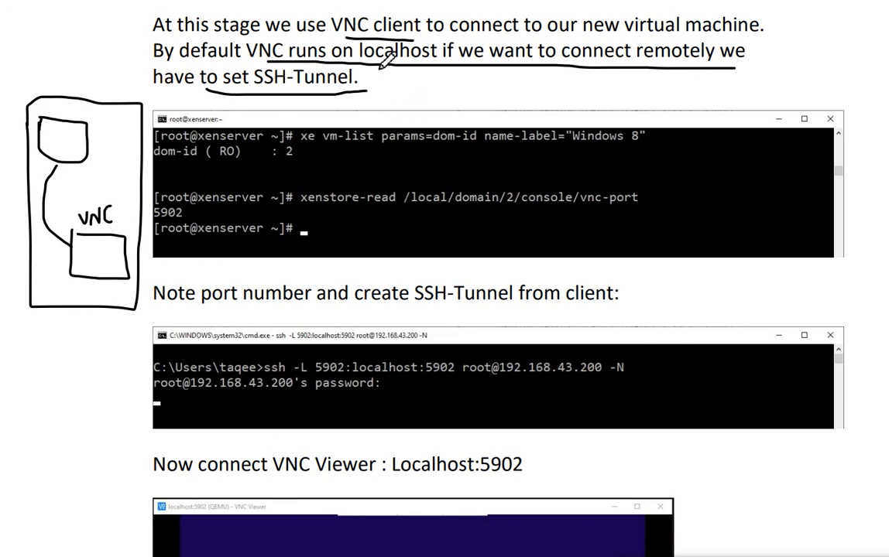
left_click_drag(379, 66, 439, 73)
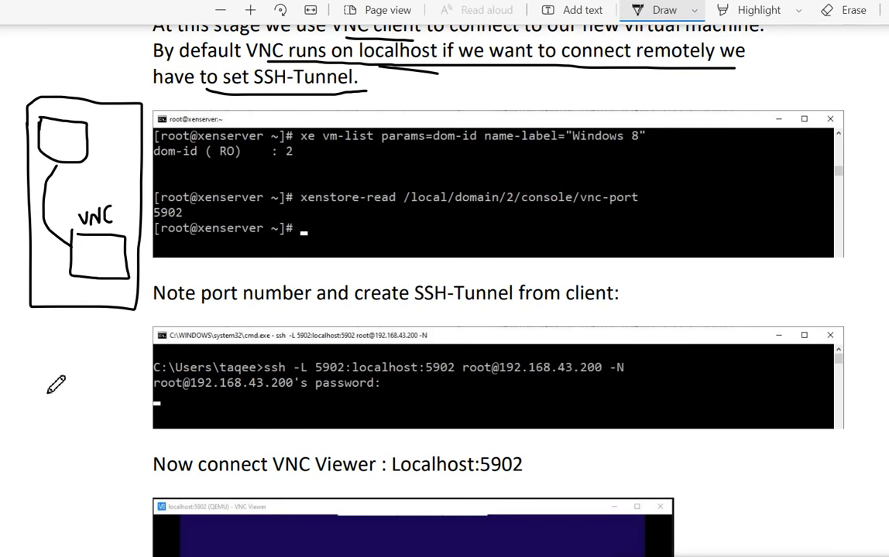
mouse_move(37, 414)
left_mouse_down()
mouse_move(28, 462)
mouse_move(98, 431)
mouse_move(40, 421)
mouse_move(41, 238)
mouse_move(71, 161)
left_mouse_up()
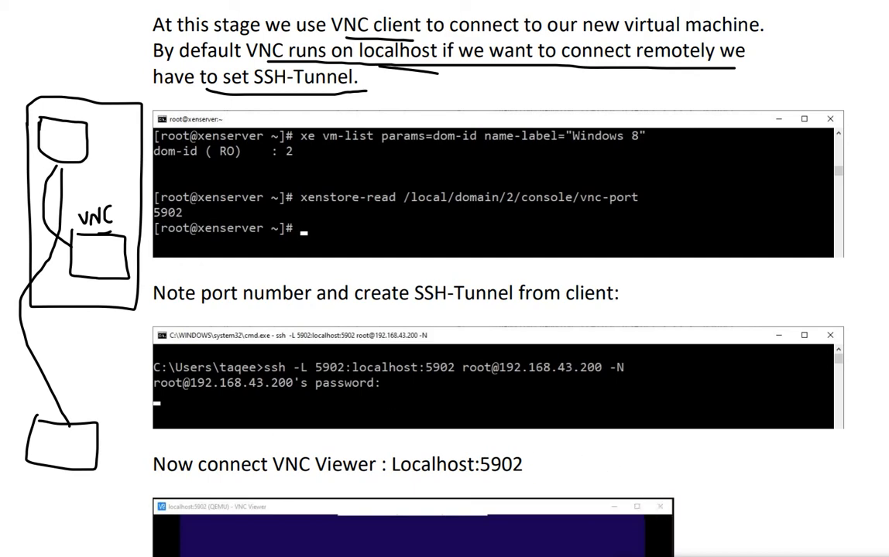
Switch to XenCenter and view the xenserver1 host and its Windows Server VM
key("alt+Tab")
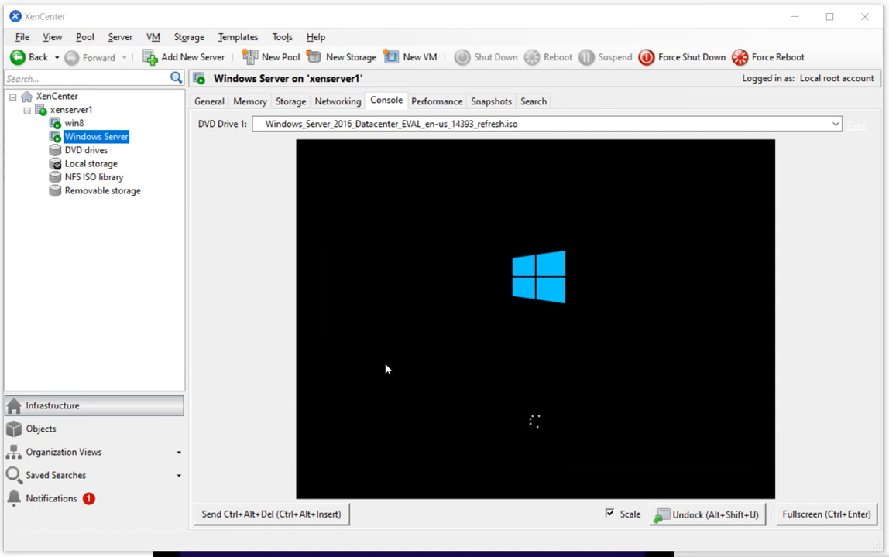
left_click(72, 113)
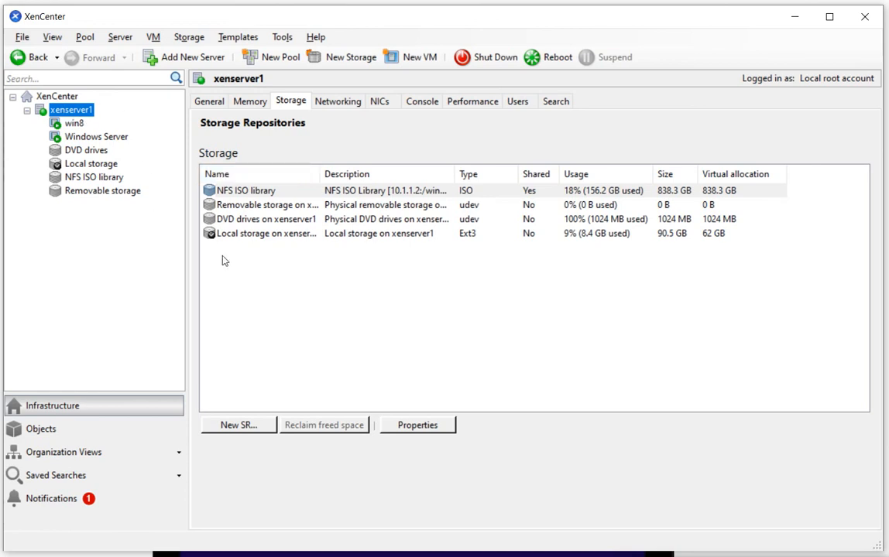
left_click(91, 138)
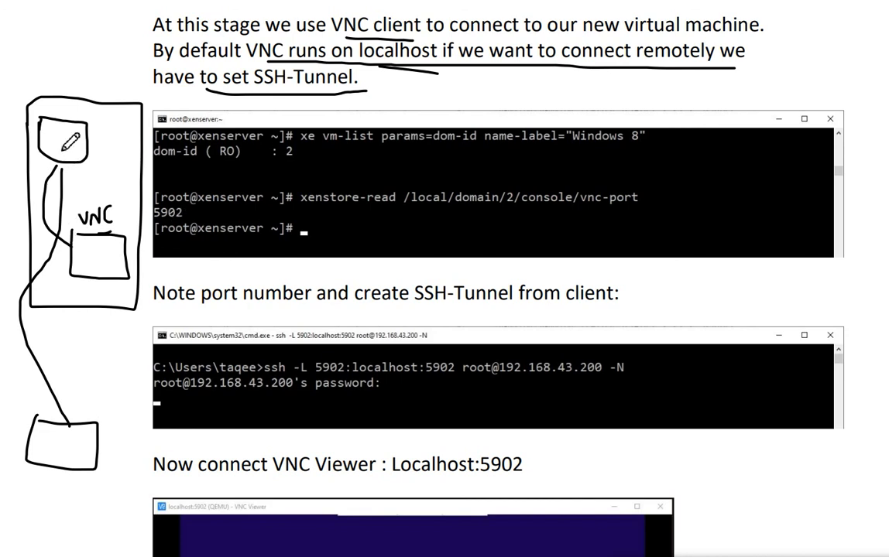
Back in the PDF notes, mark the upper small box of the server sketch and underline "set SSH-Tunnel" again
mouse_move(61, 142)
left_mouse_down()
mouse_move(78, 142)
mouse_move(54, 138)
mouse_move(62, 143)
left_mouse_up()
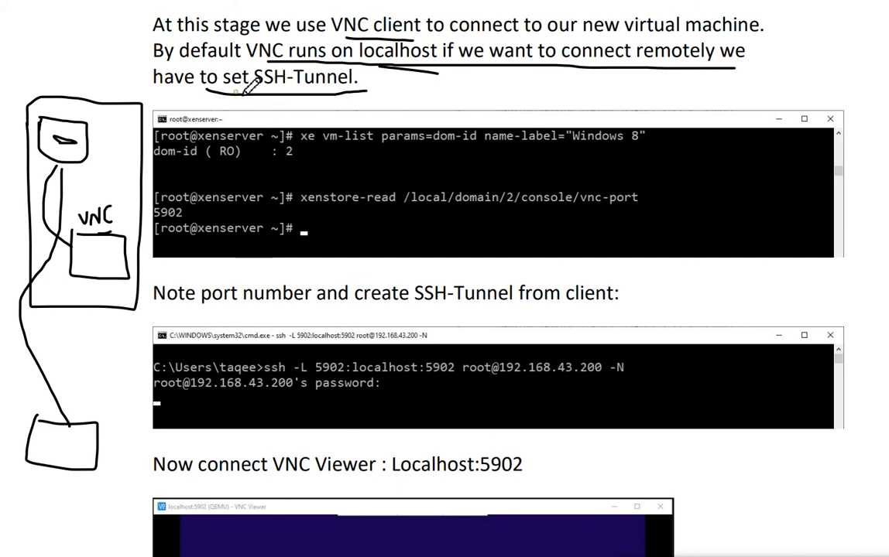
left_click_drag(207, 90, 361, 92)
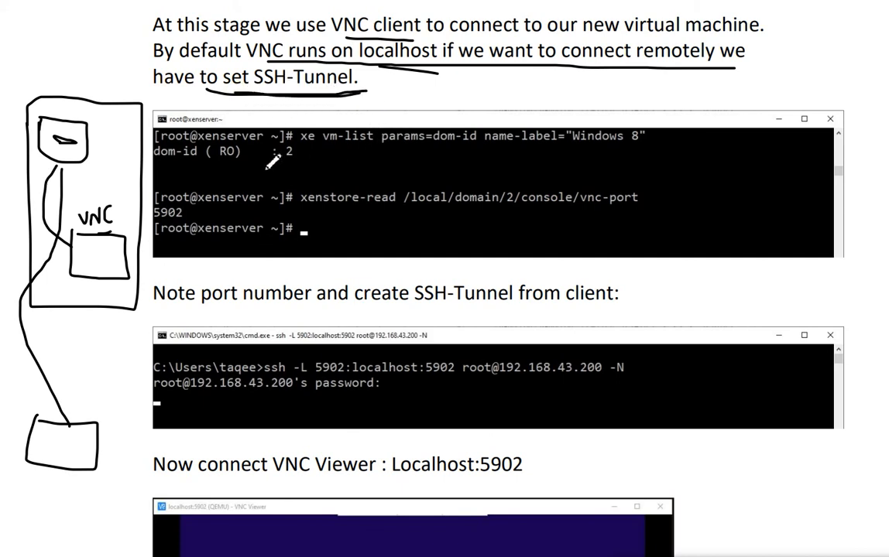